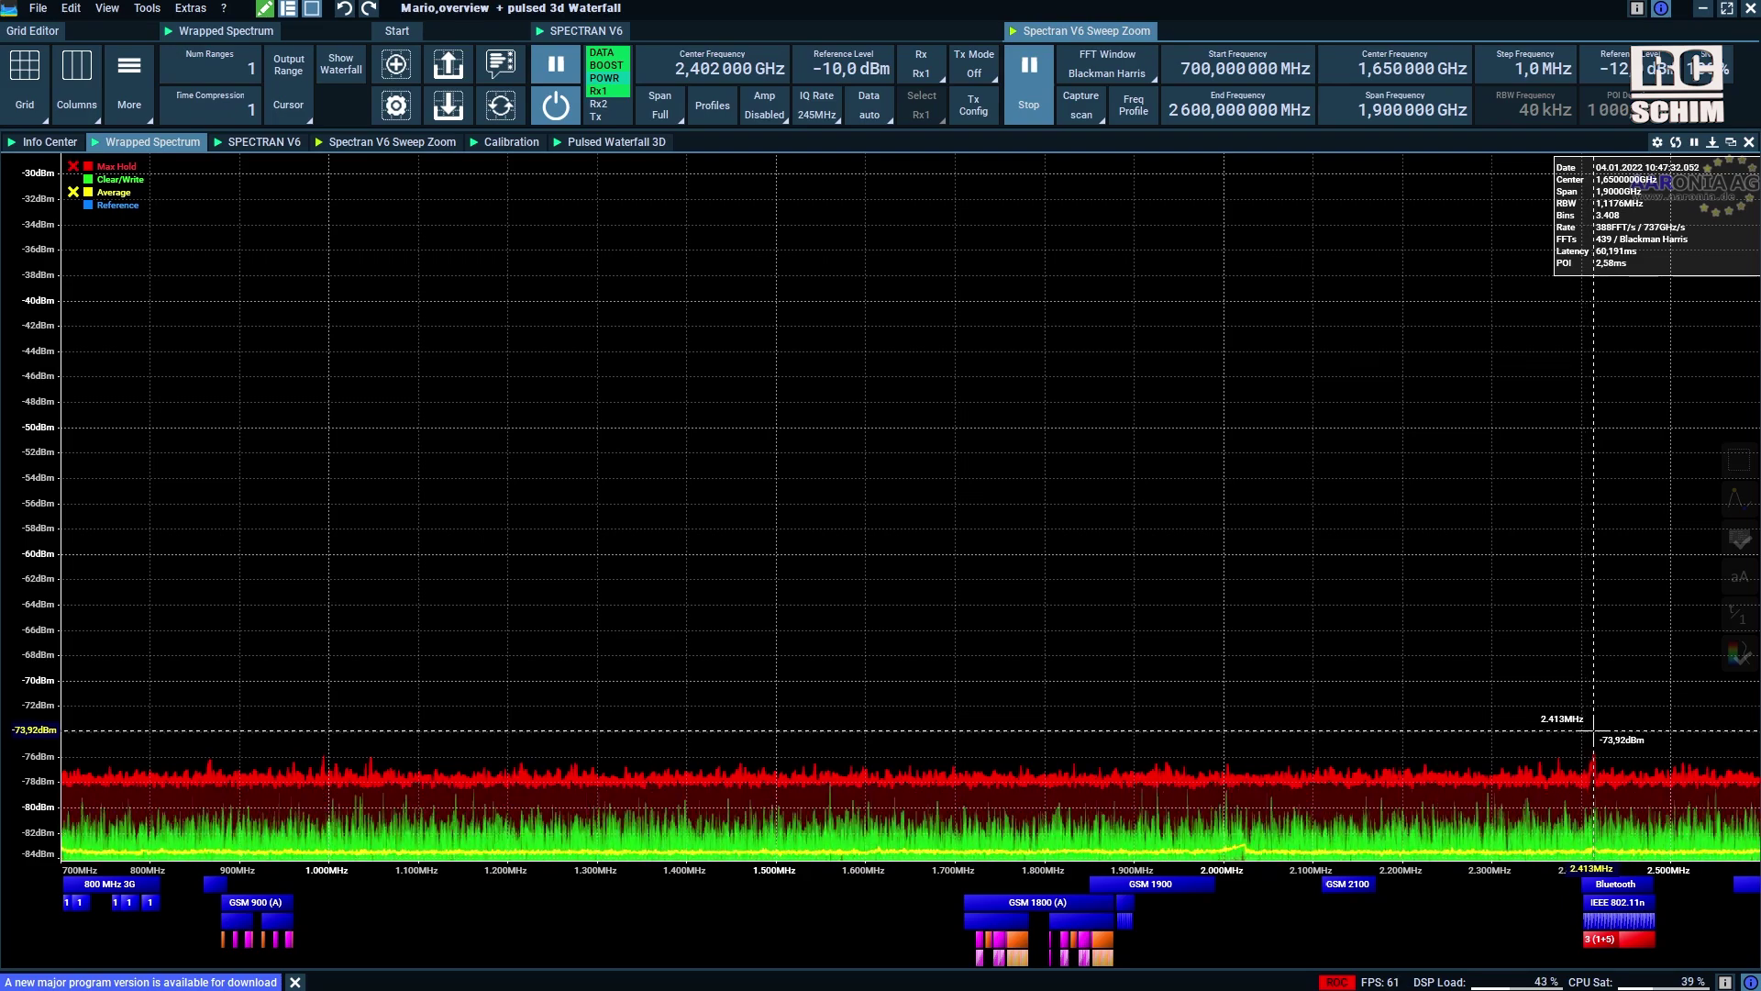
Step: Hide the Clear/Write trace so only Max Hold accumulates peaks across 700–2600 MHz
left_click(88, 179)
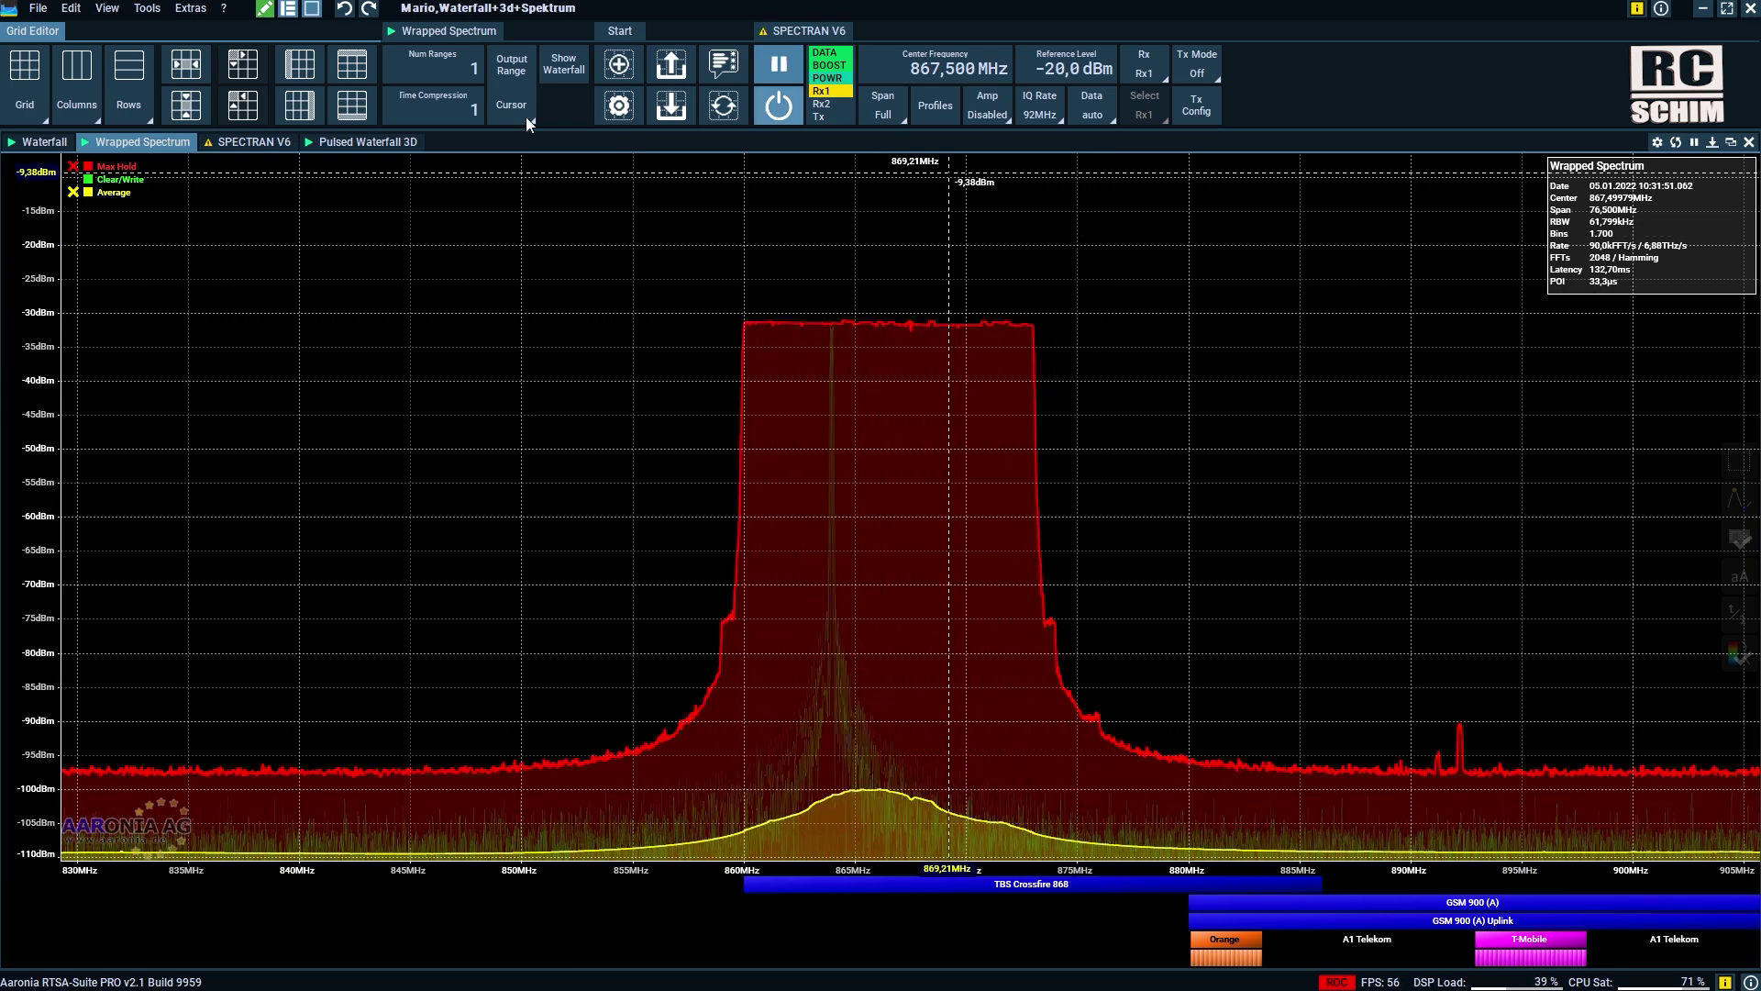
Step: Reset Max Hold, measure the 860–874 MHz Crossfire block's width with a delta marker, then remove it
left_click(73, 167)
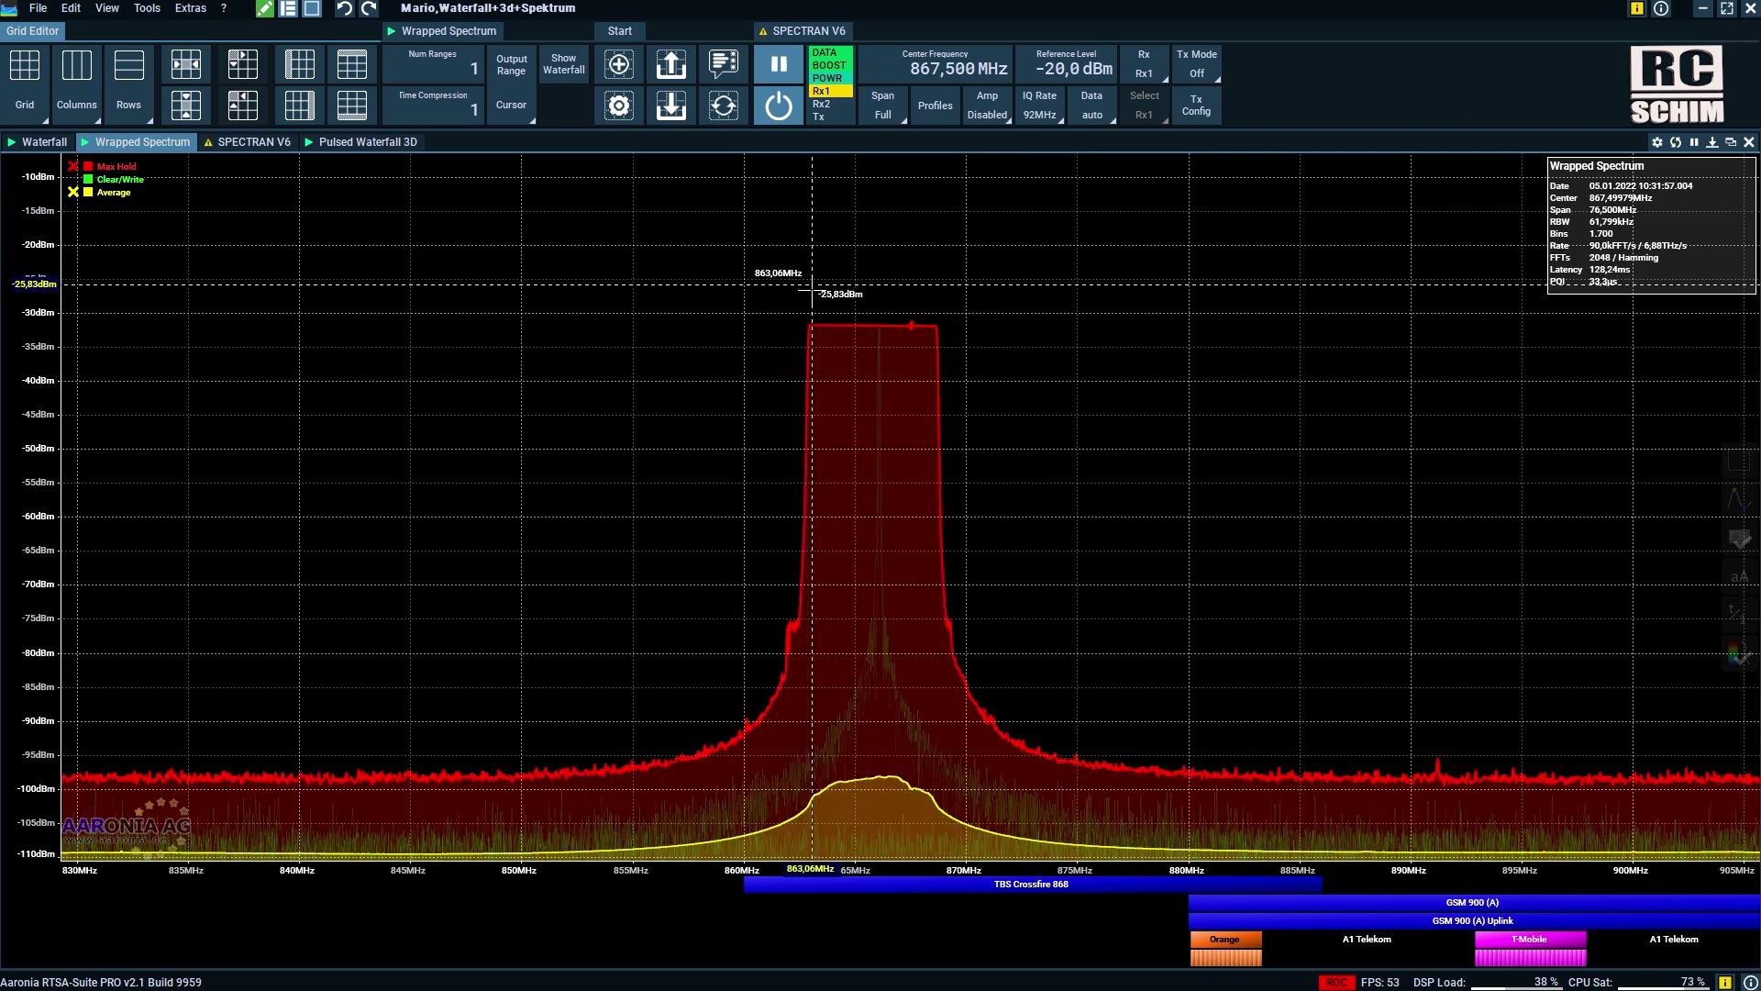
left_click_drag(808, 287, 935, 292)
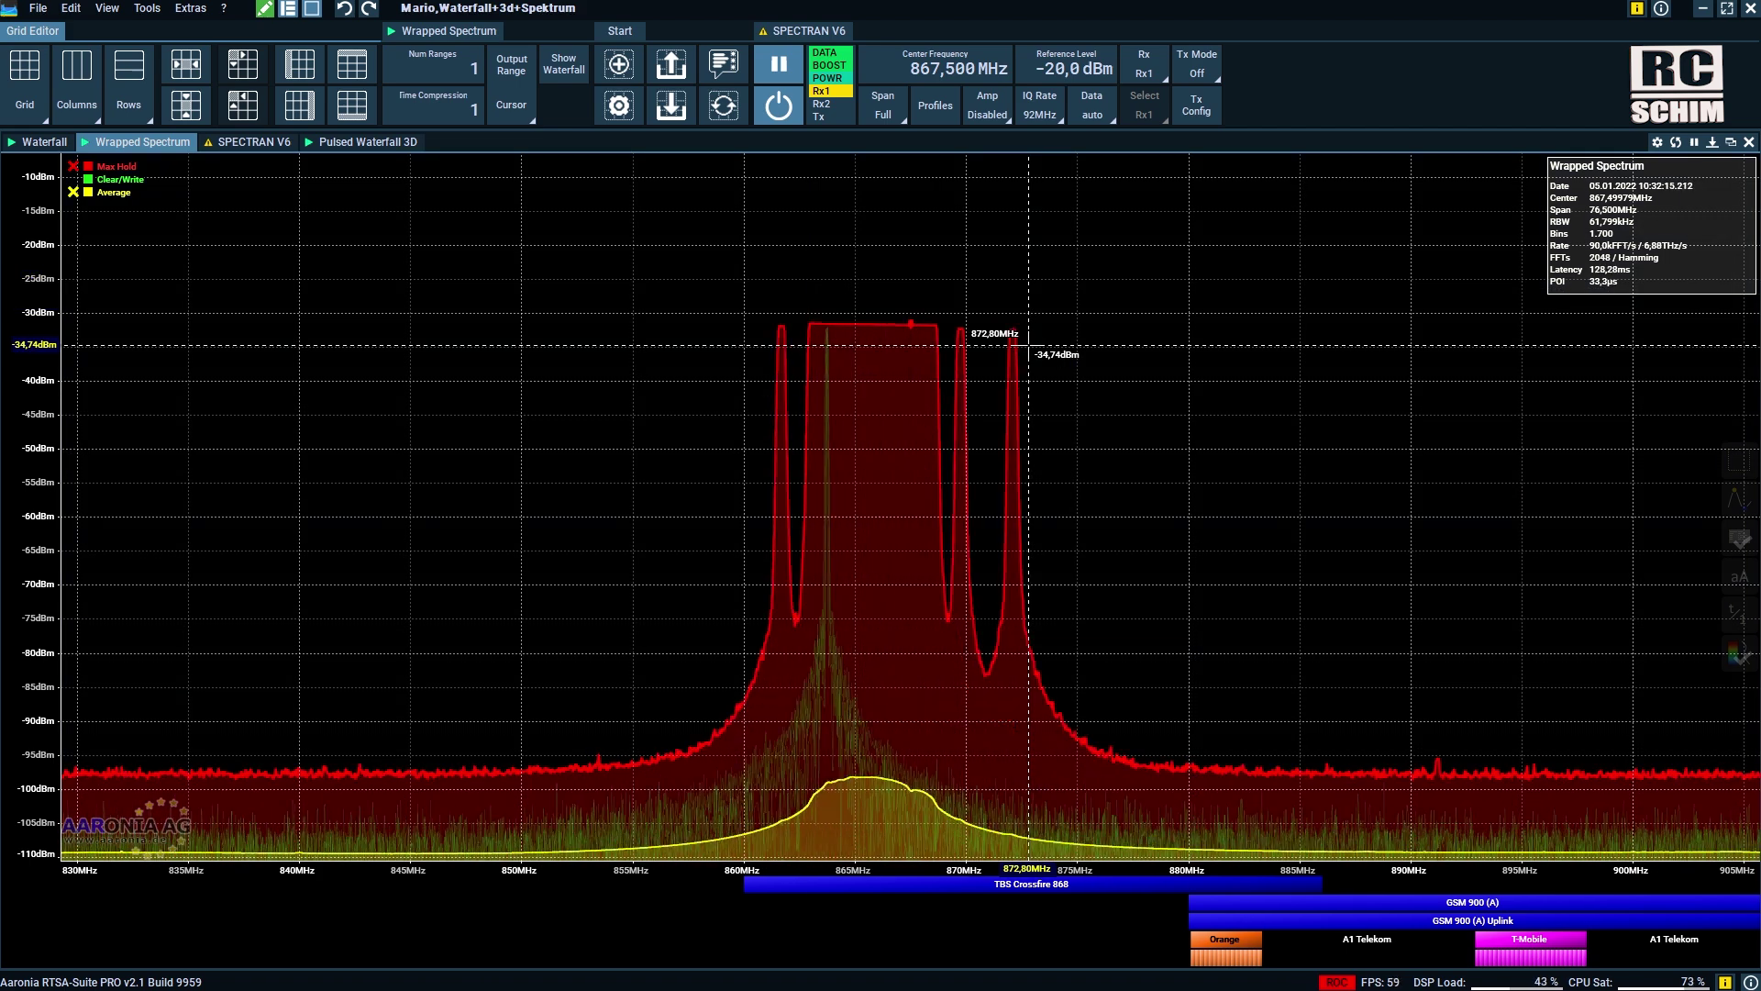
left_click(715, 241)
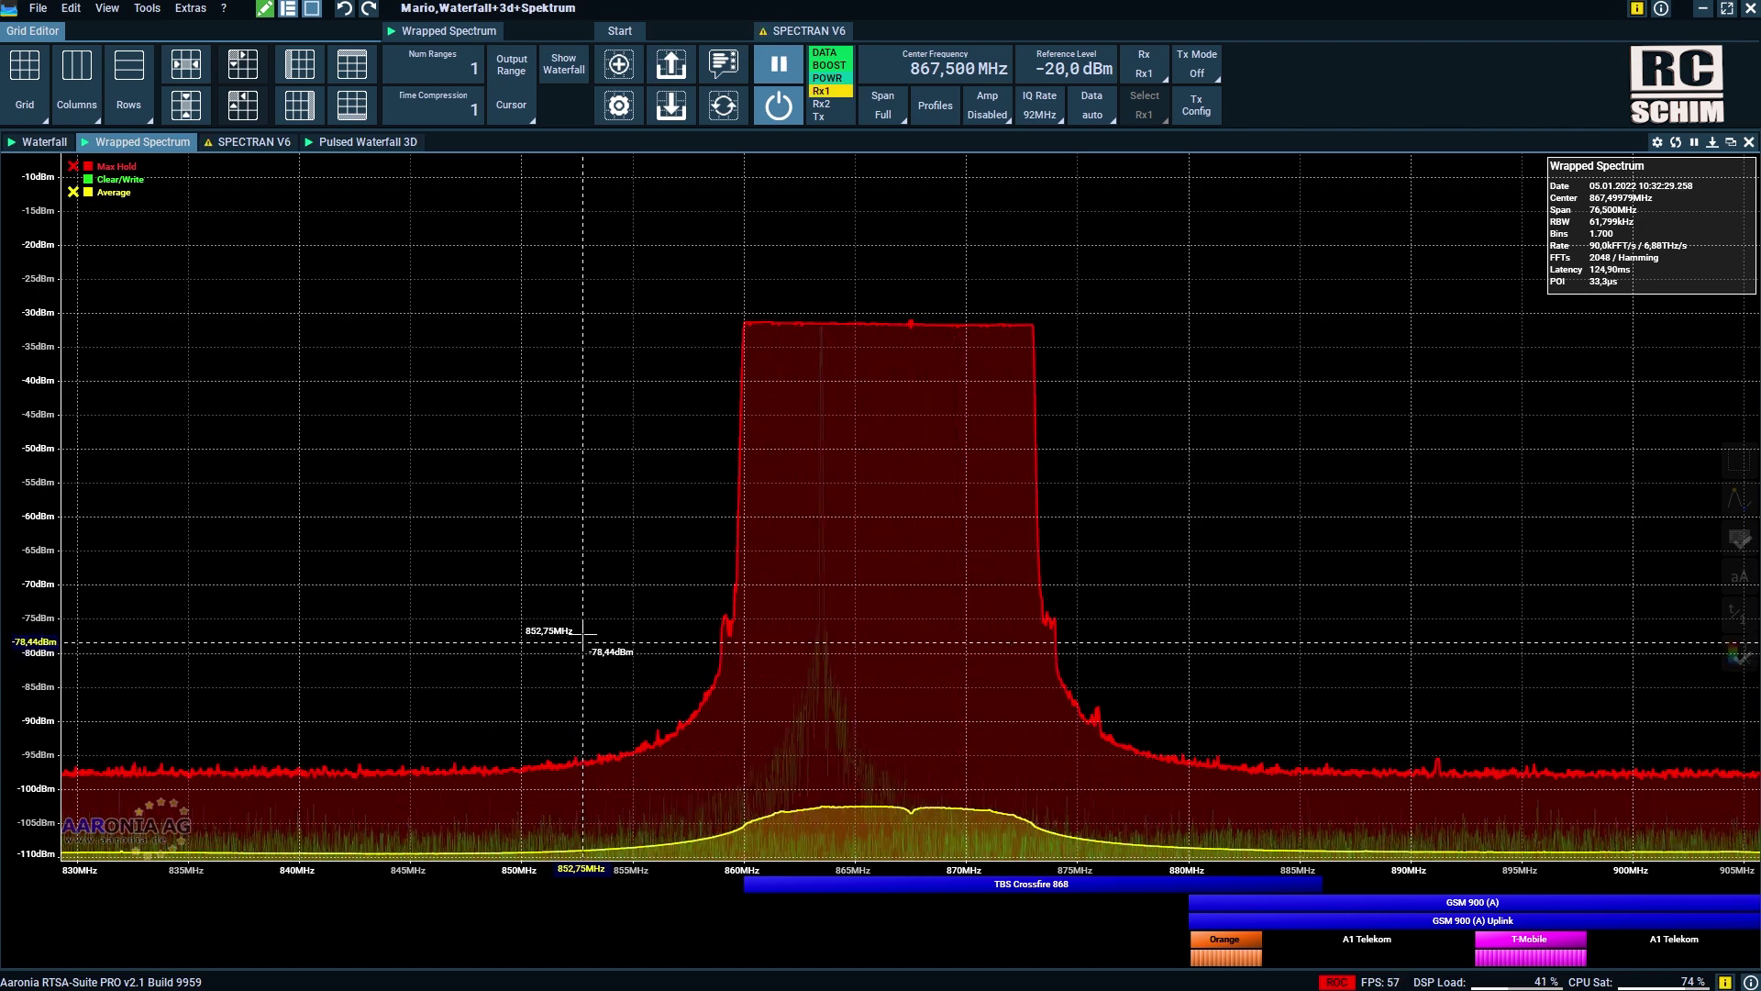
Step: In the Waterfall view, zoom into the Crossfire hops and measure the time and frequency gap between two
left_click(46, 145)
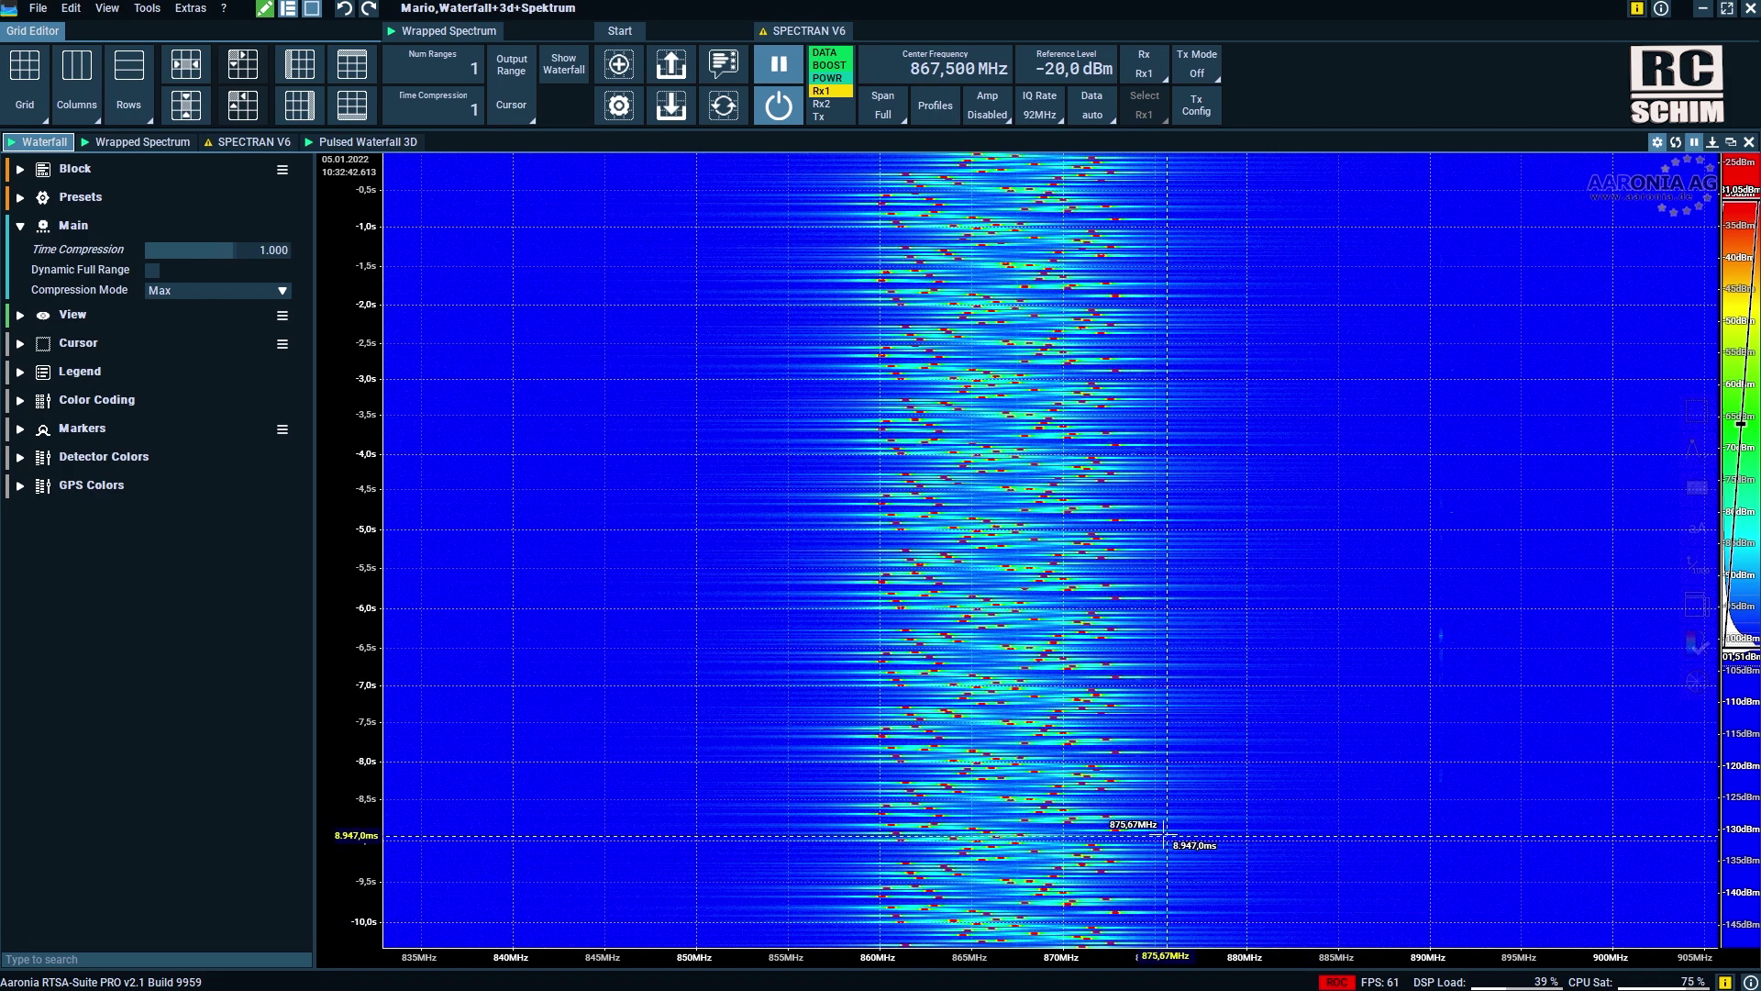
scroll(1137, 816, "up", 3)
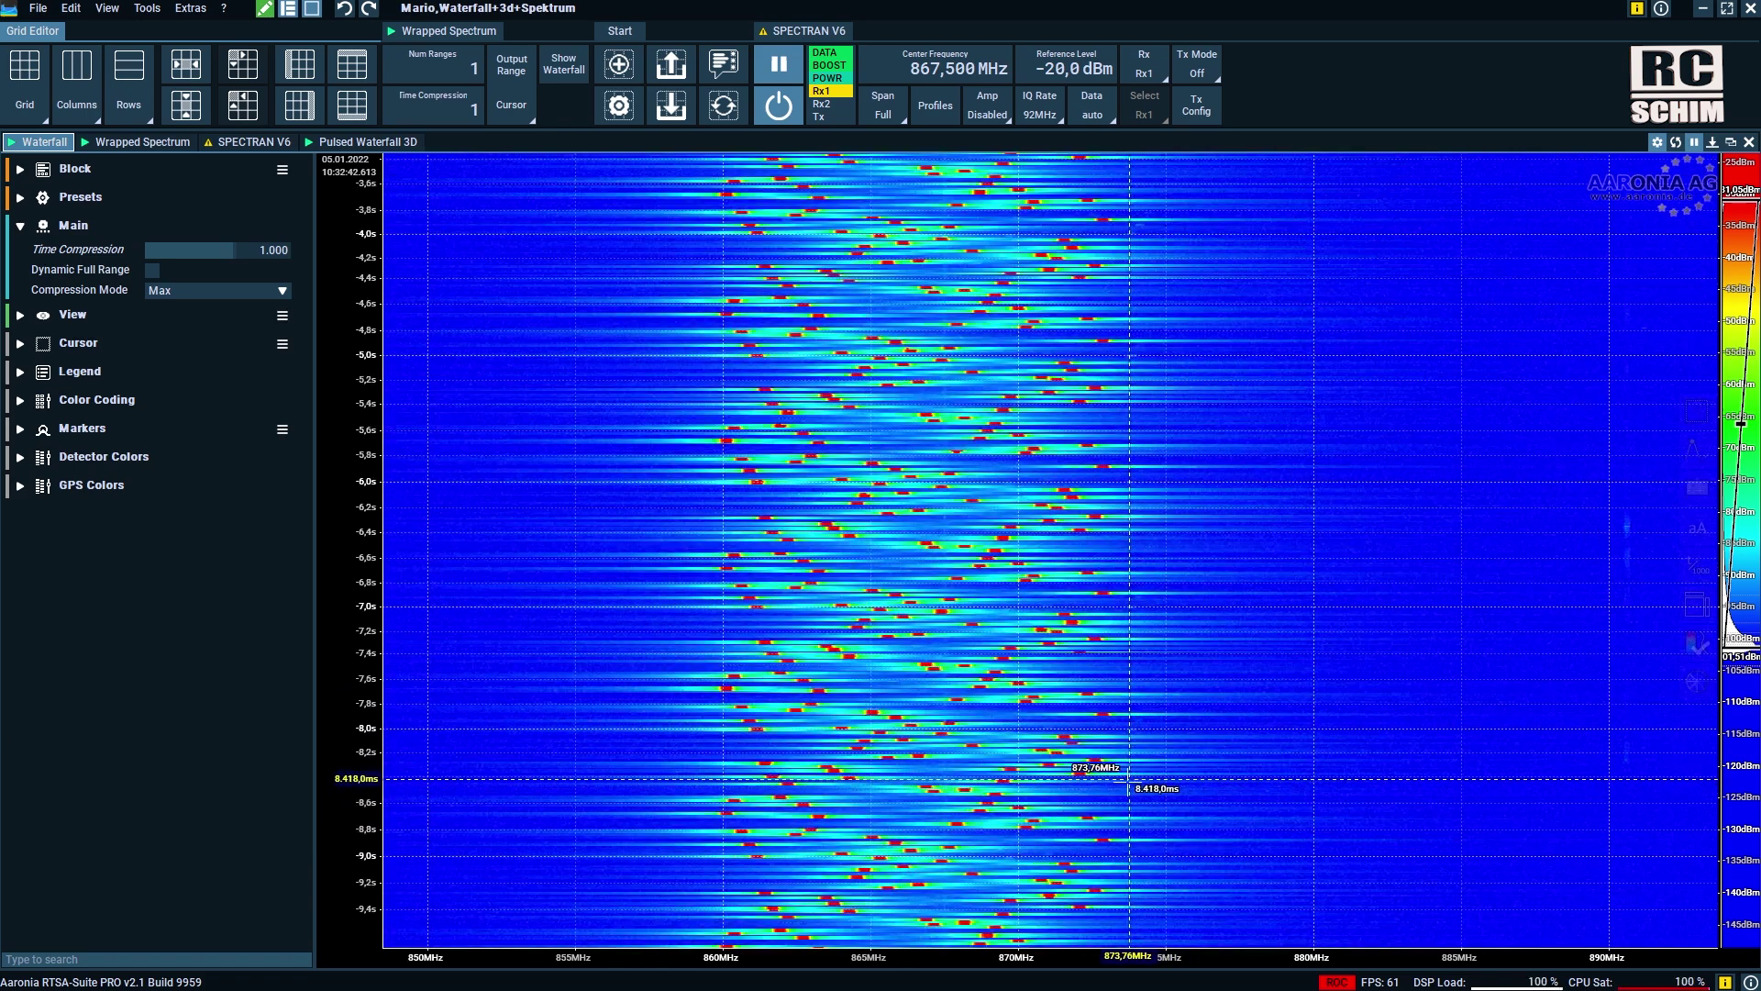
scroll(1121, 848, "up", 2)
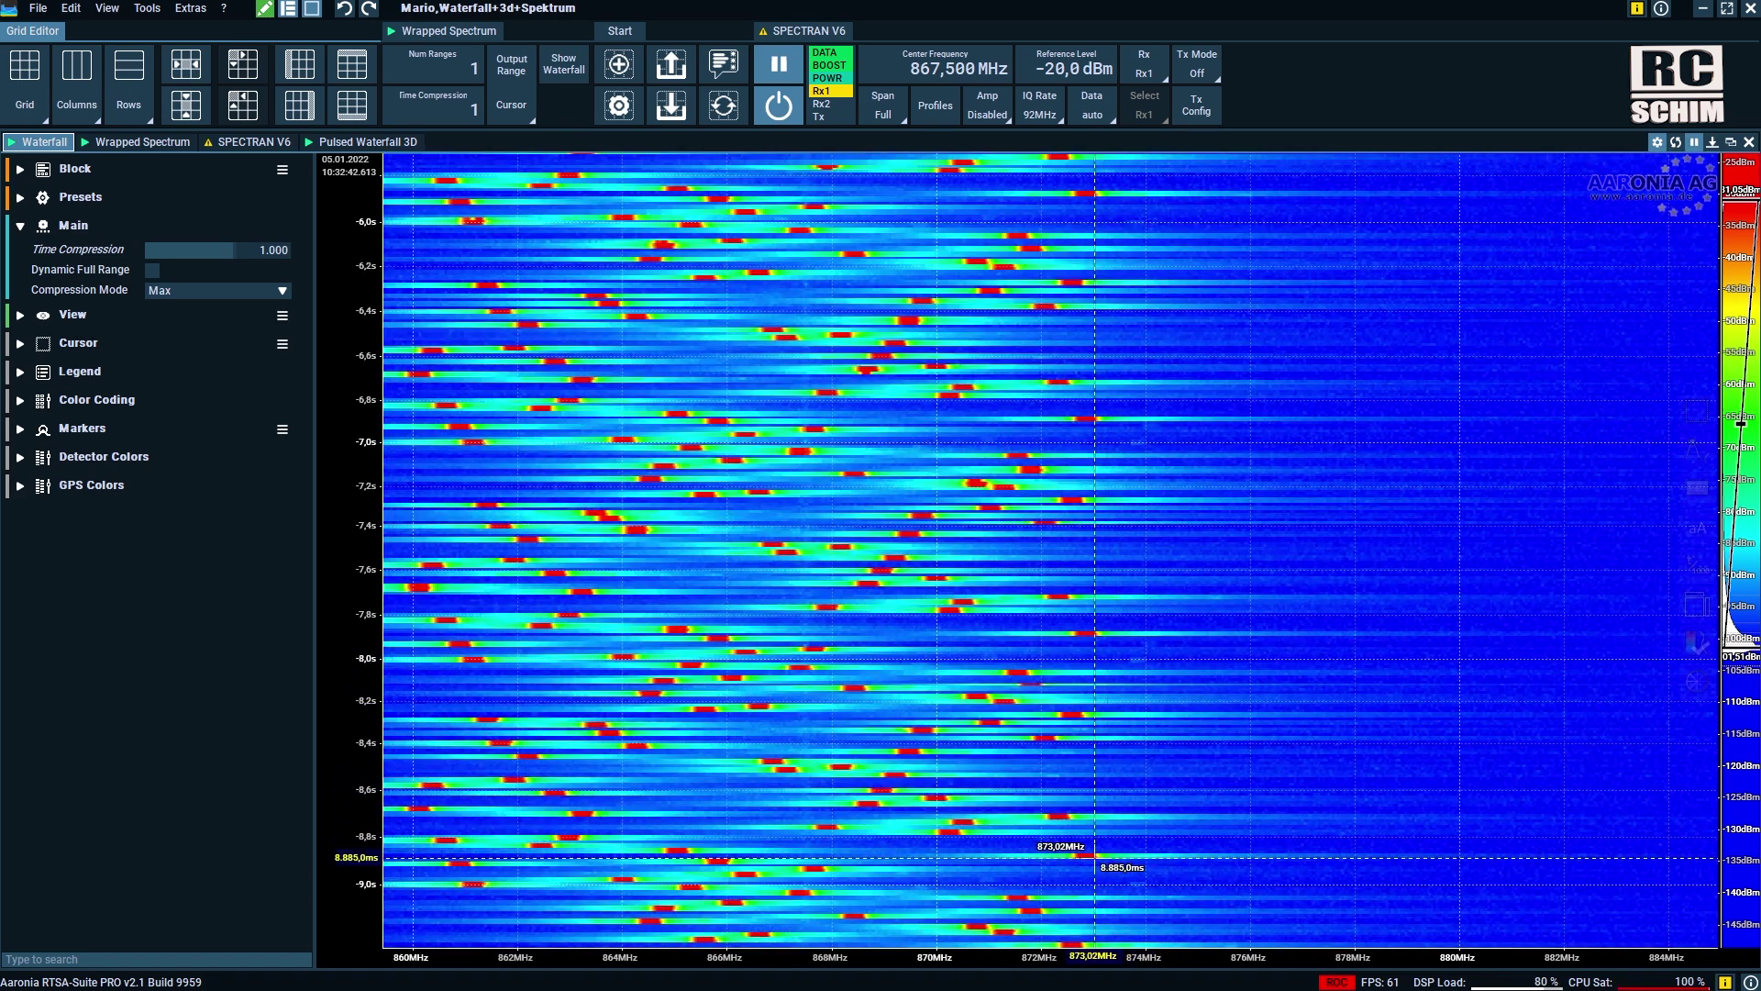
scroll(1105, 857, "up", 2)
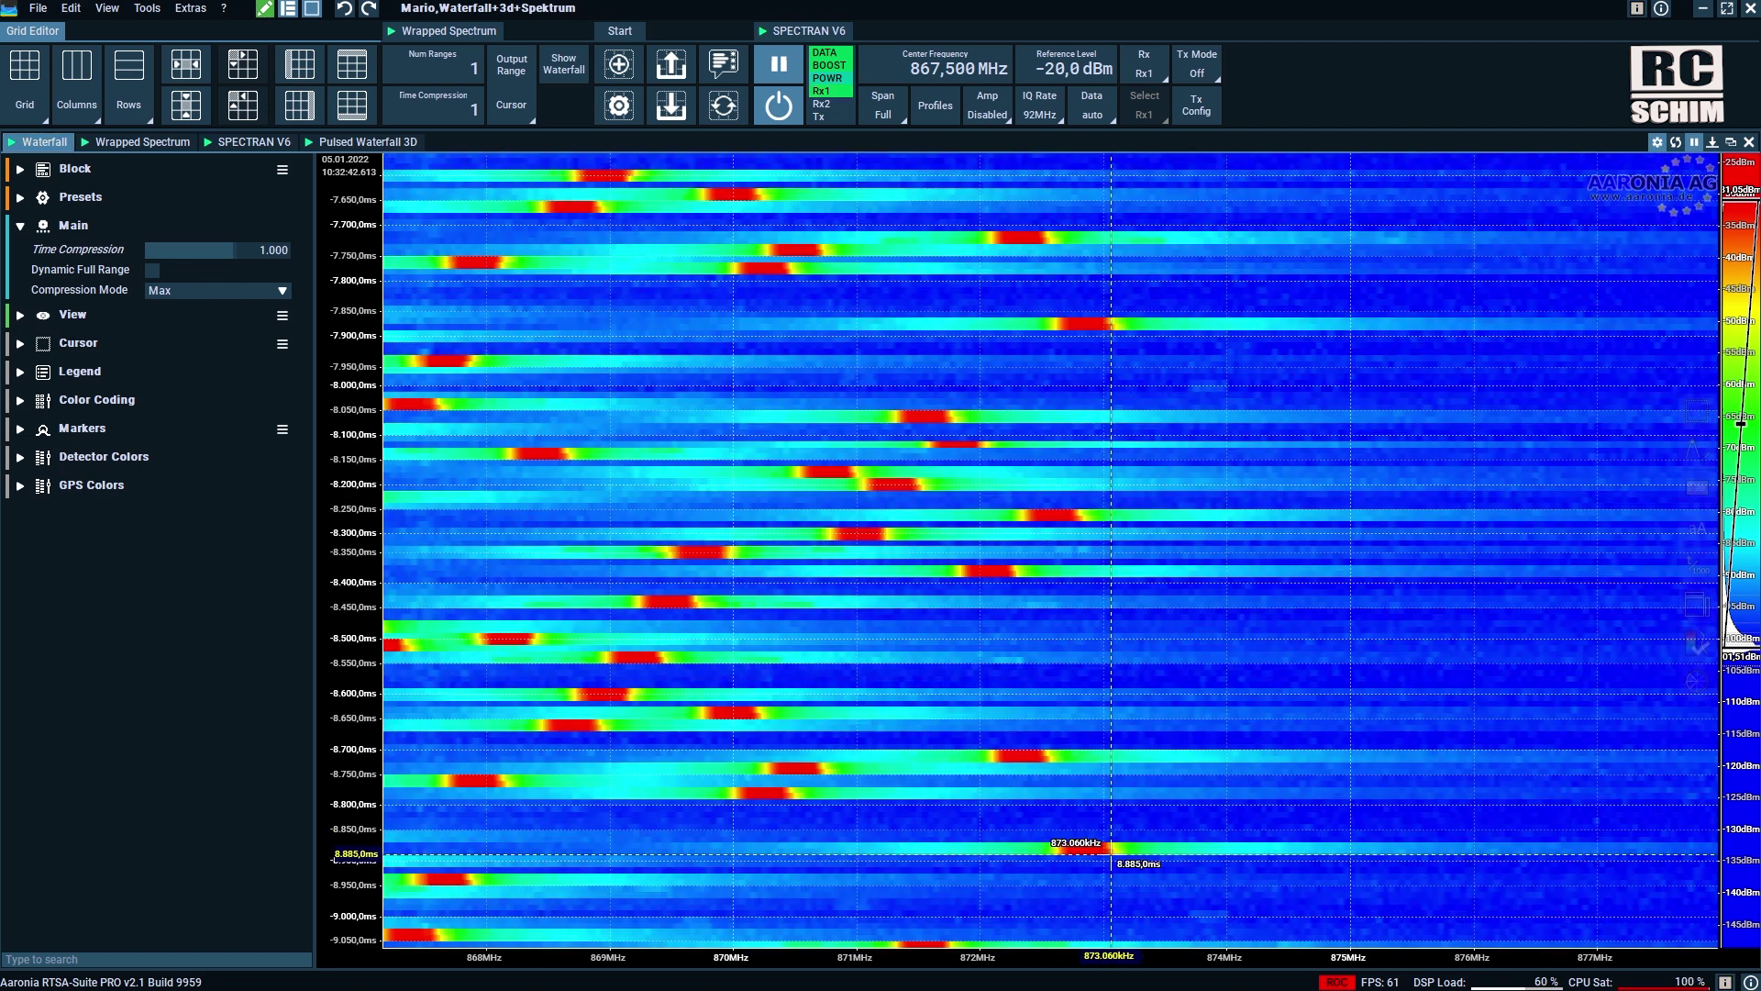
mouse_move(1111, 854)
left_mouse_down()
mouse_move(1055, 665)
mouse_move(1054, 302)
mouse_move(1057, 329)
left_mouse_up()
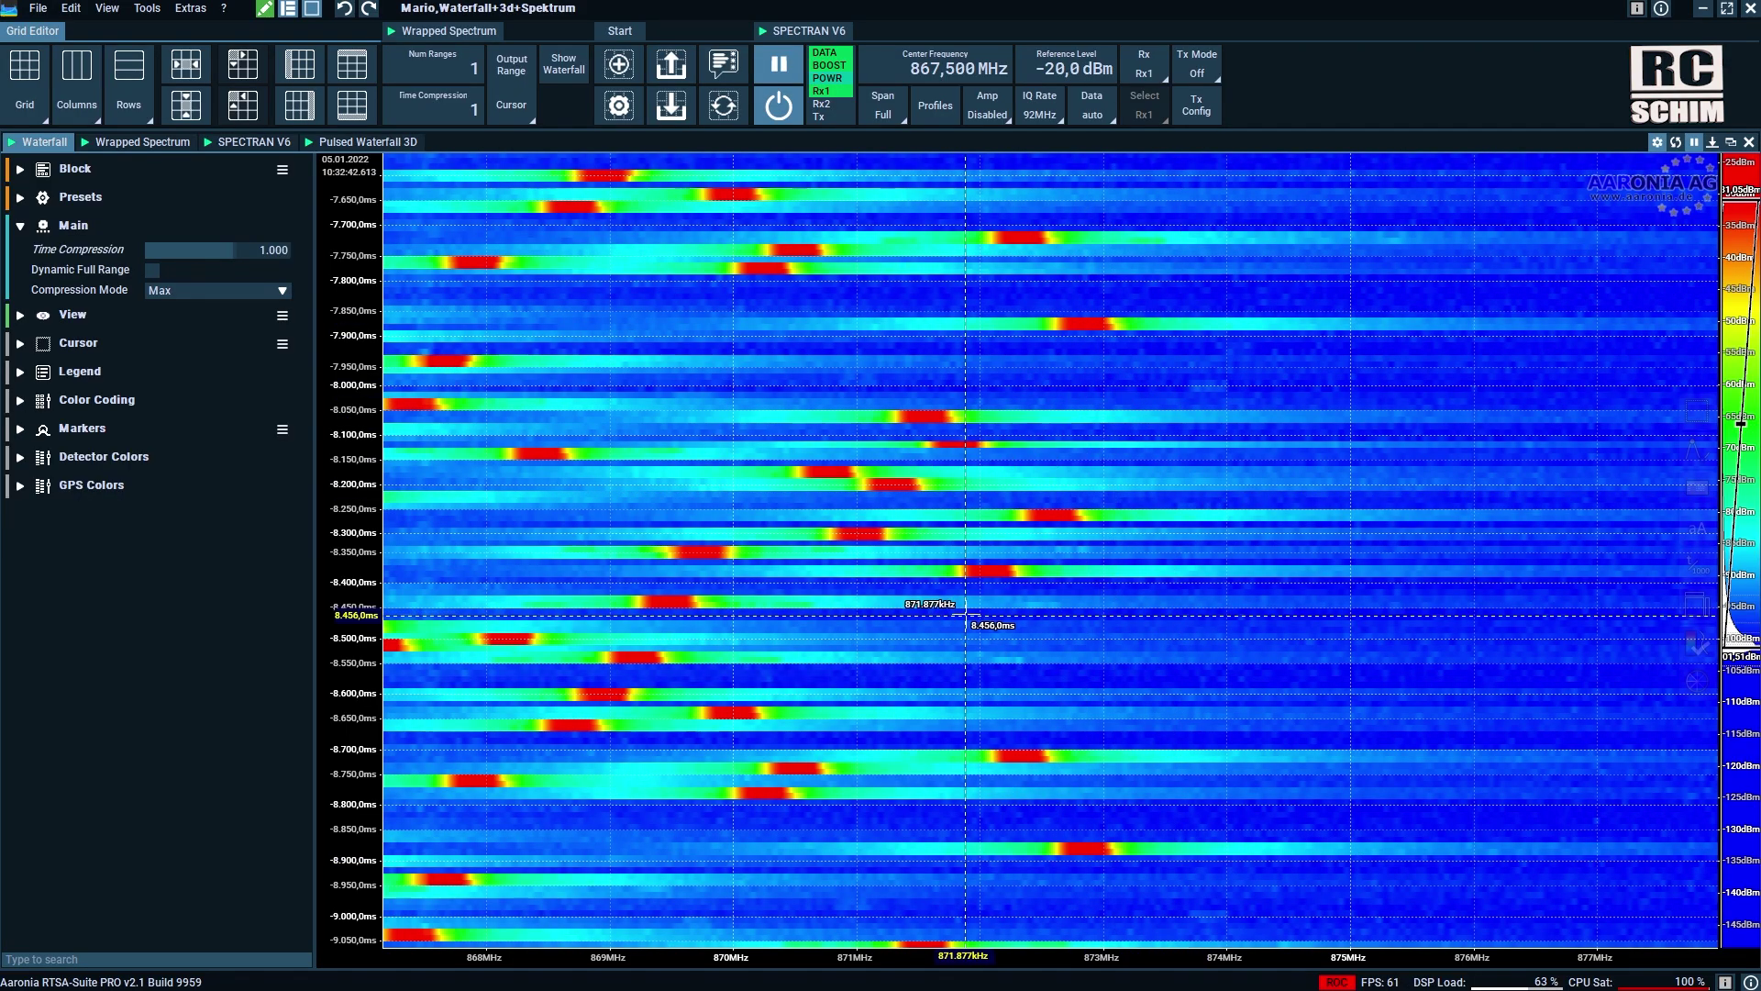
scroll(965, 613, "down", 5)
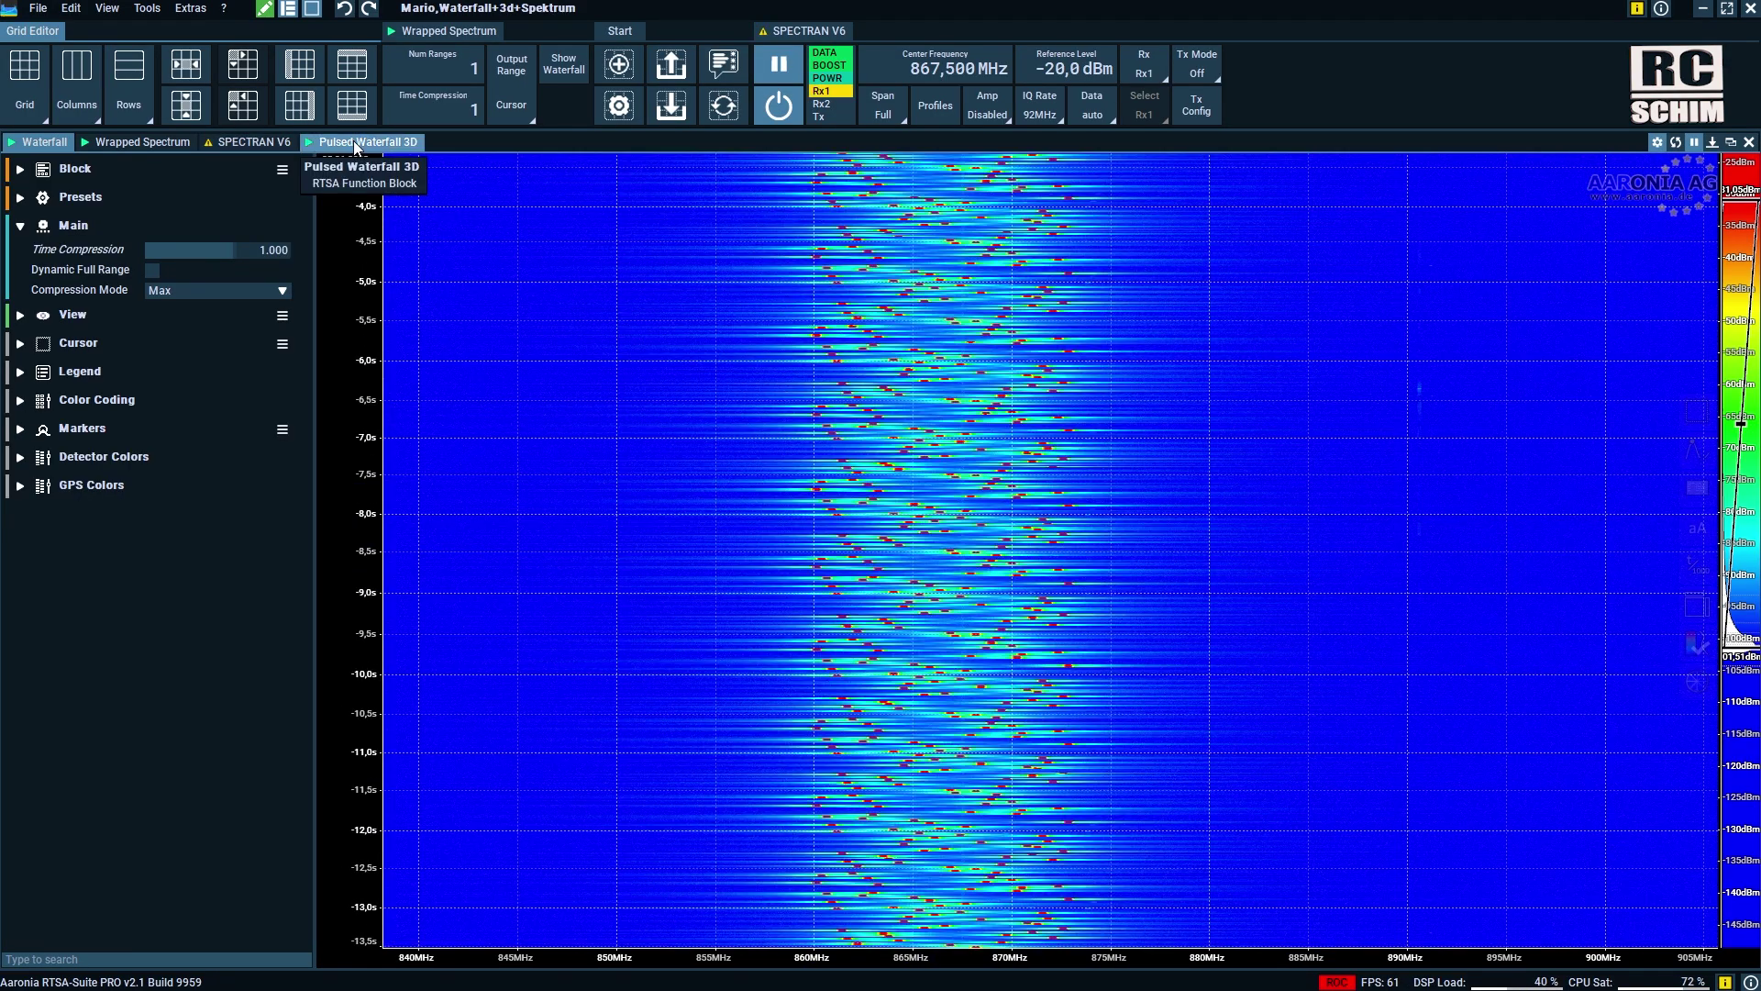
Step: Show the Pulsed Waterfall 3D view, trying a 980 ms duration before restoring 1000 ms
left_click(355, 145)
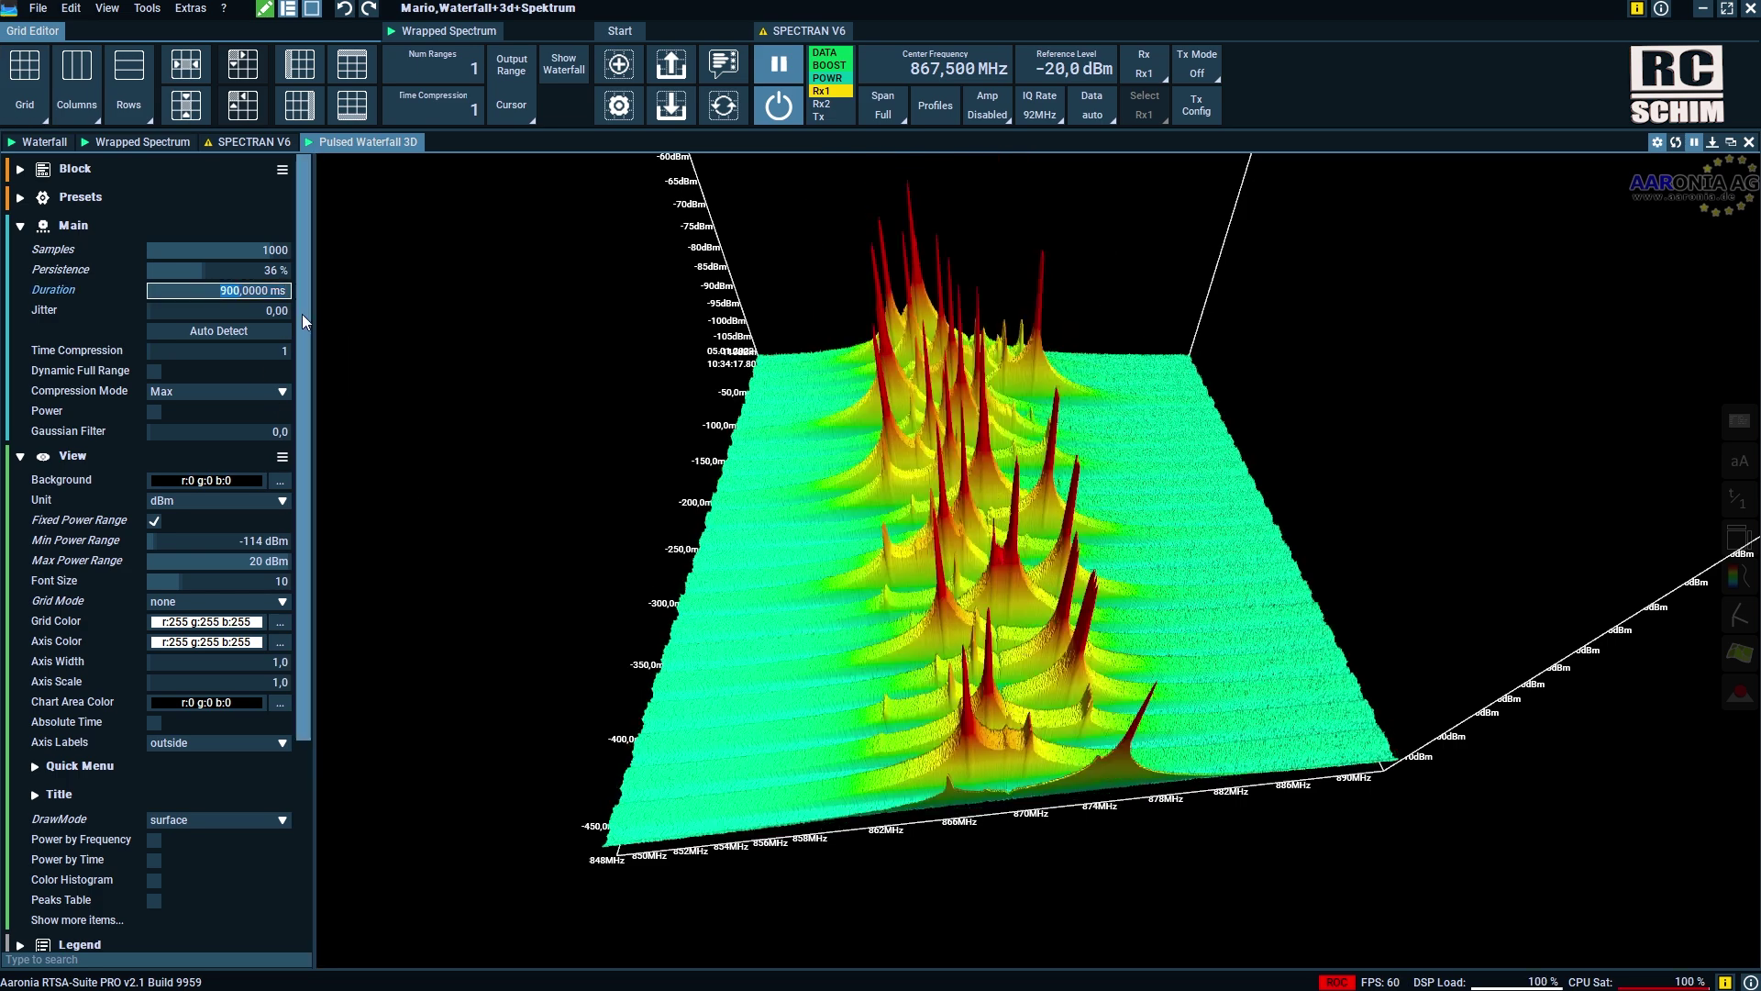
type("980")
key("Return")
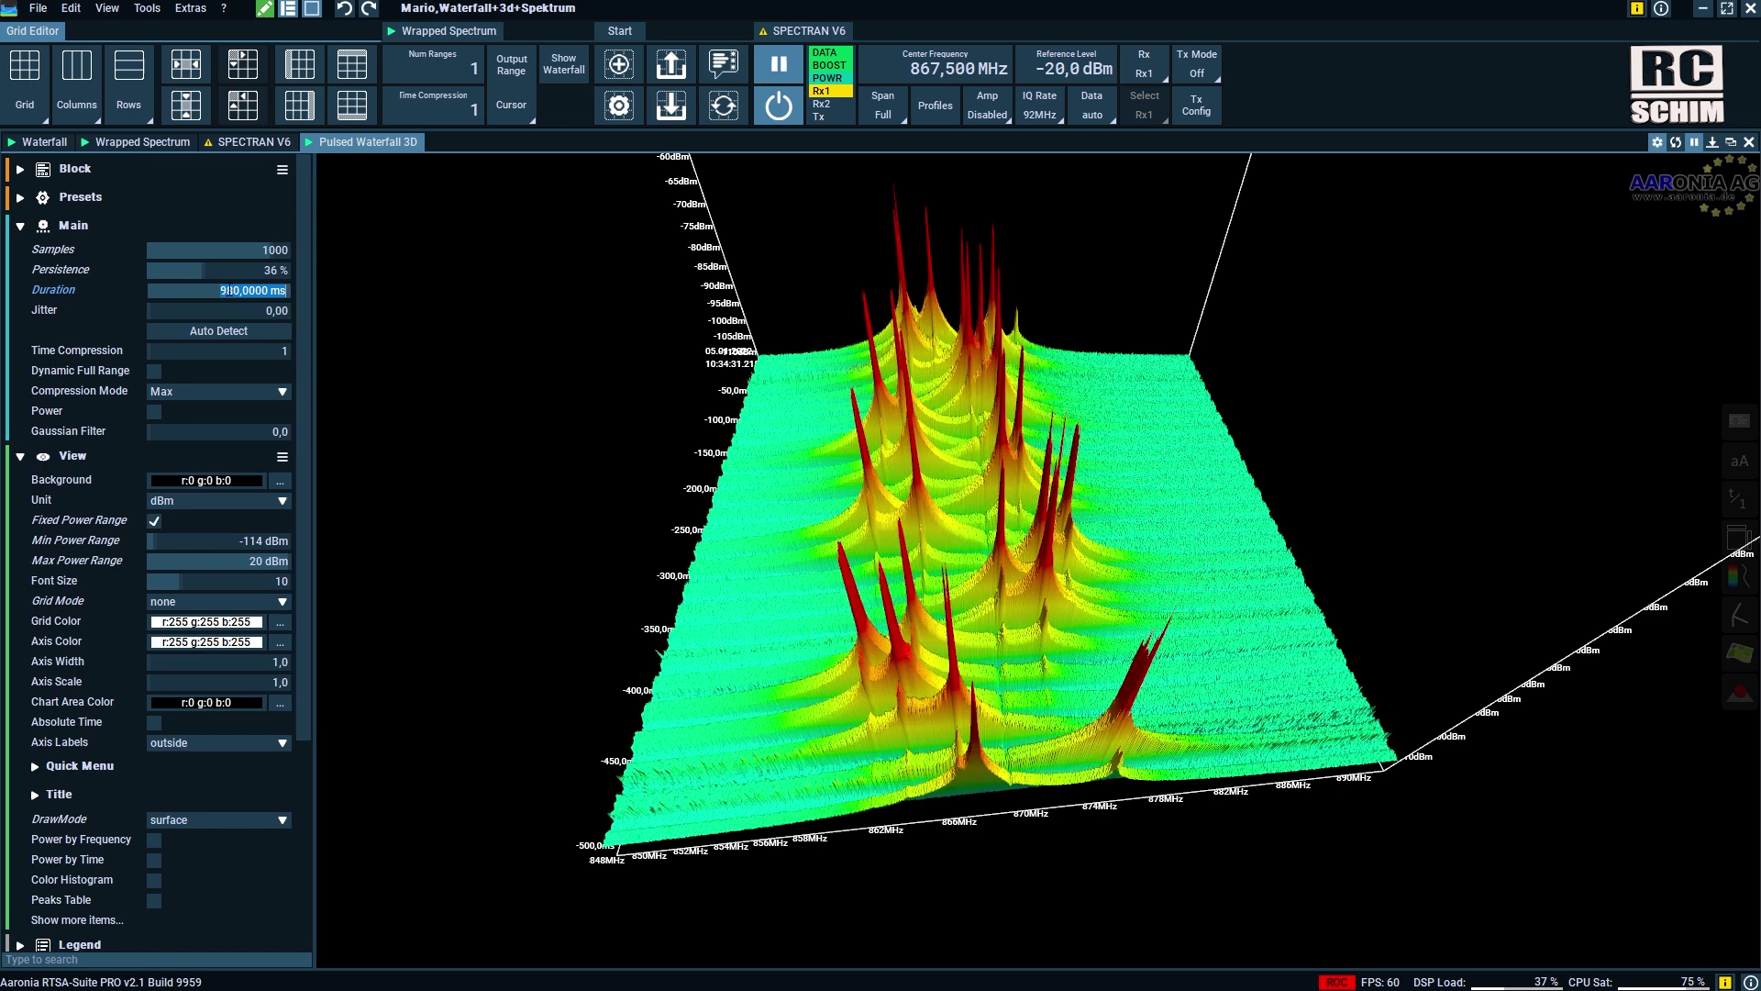
type("1")
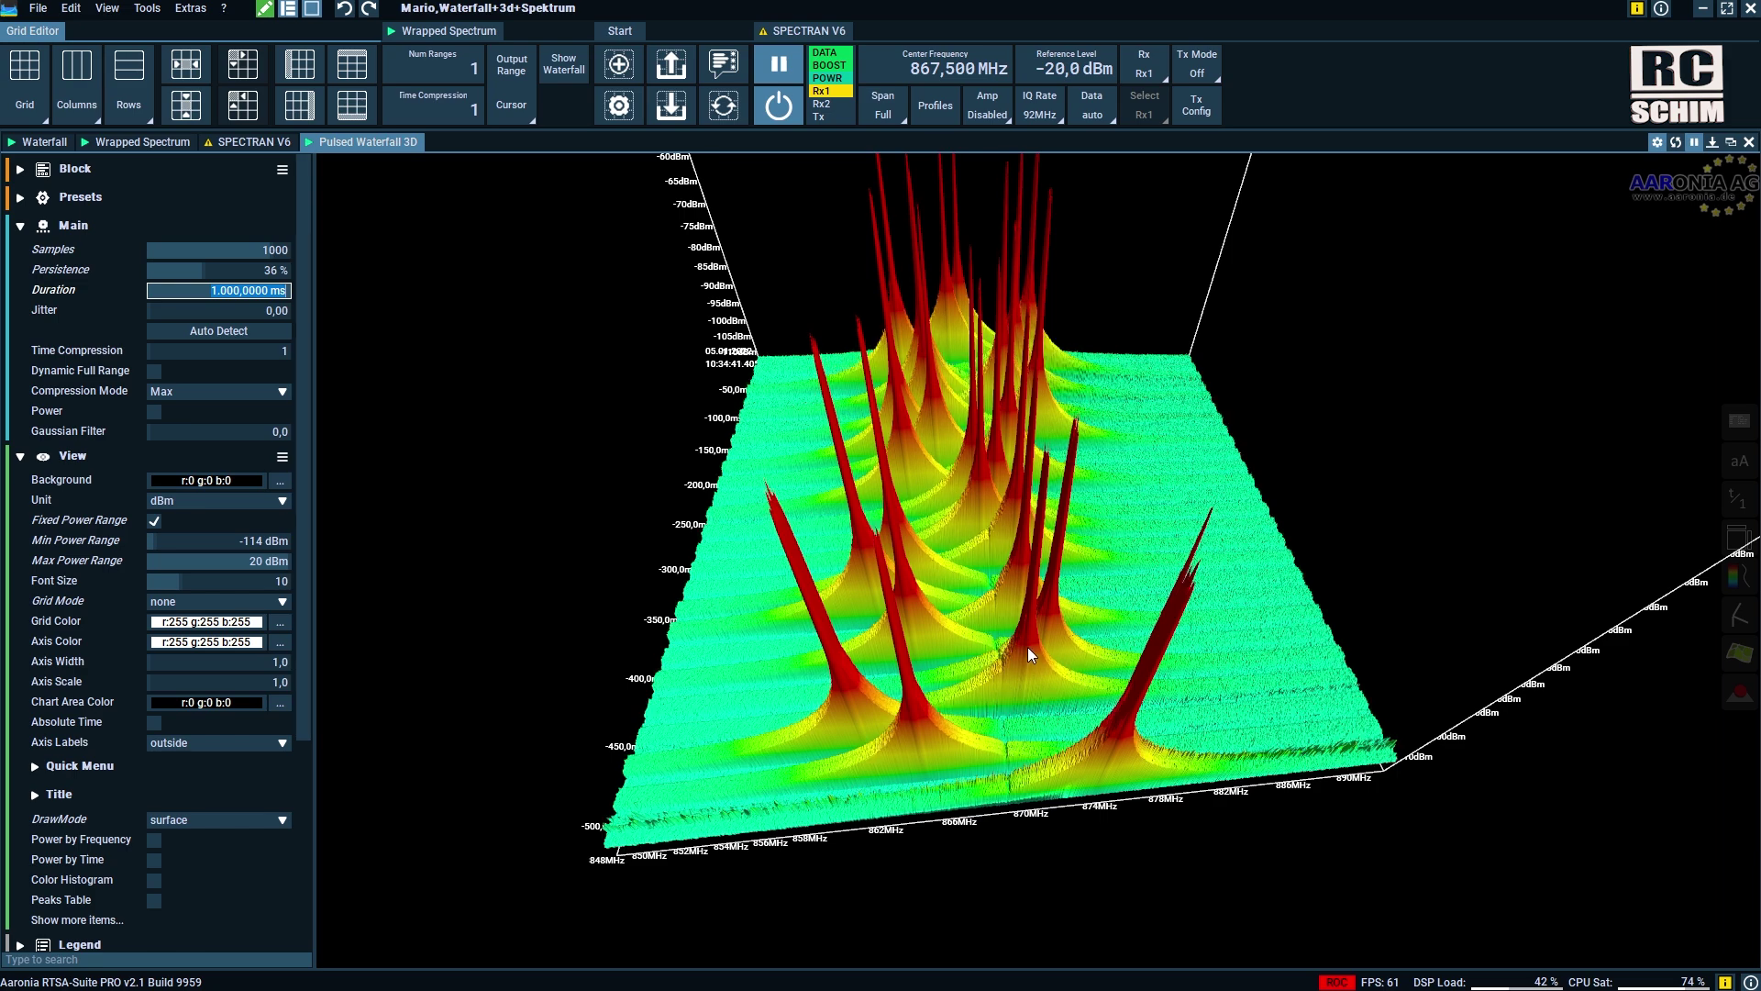
Step: Zoom and rotate the 3D hop waterfall through several angles, then go back to the 2D Waterfall
scroll(1025, 640, "up", 3)
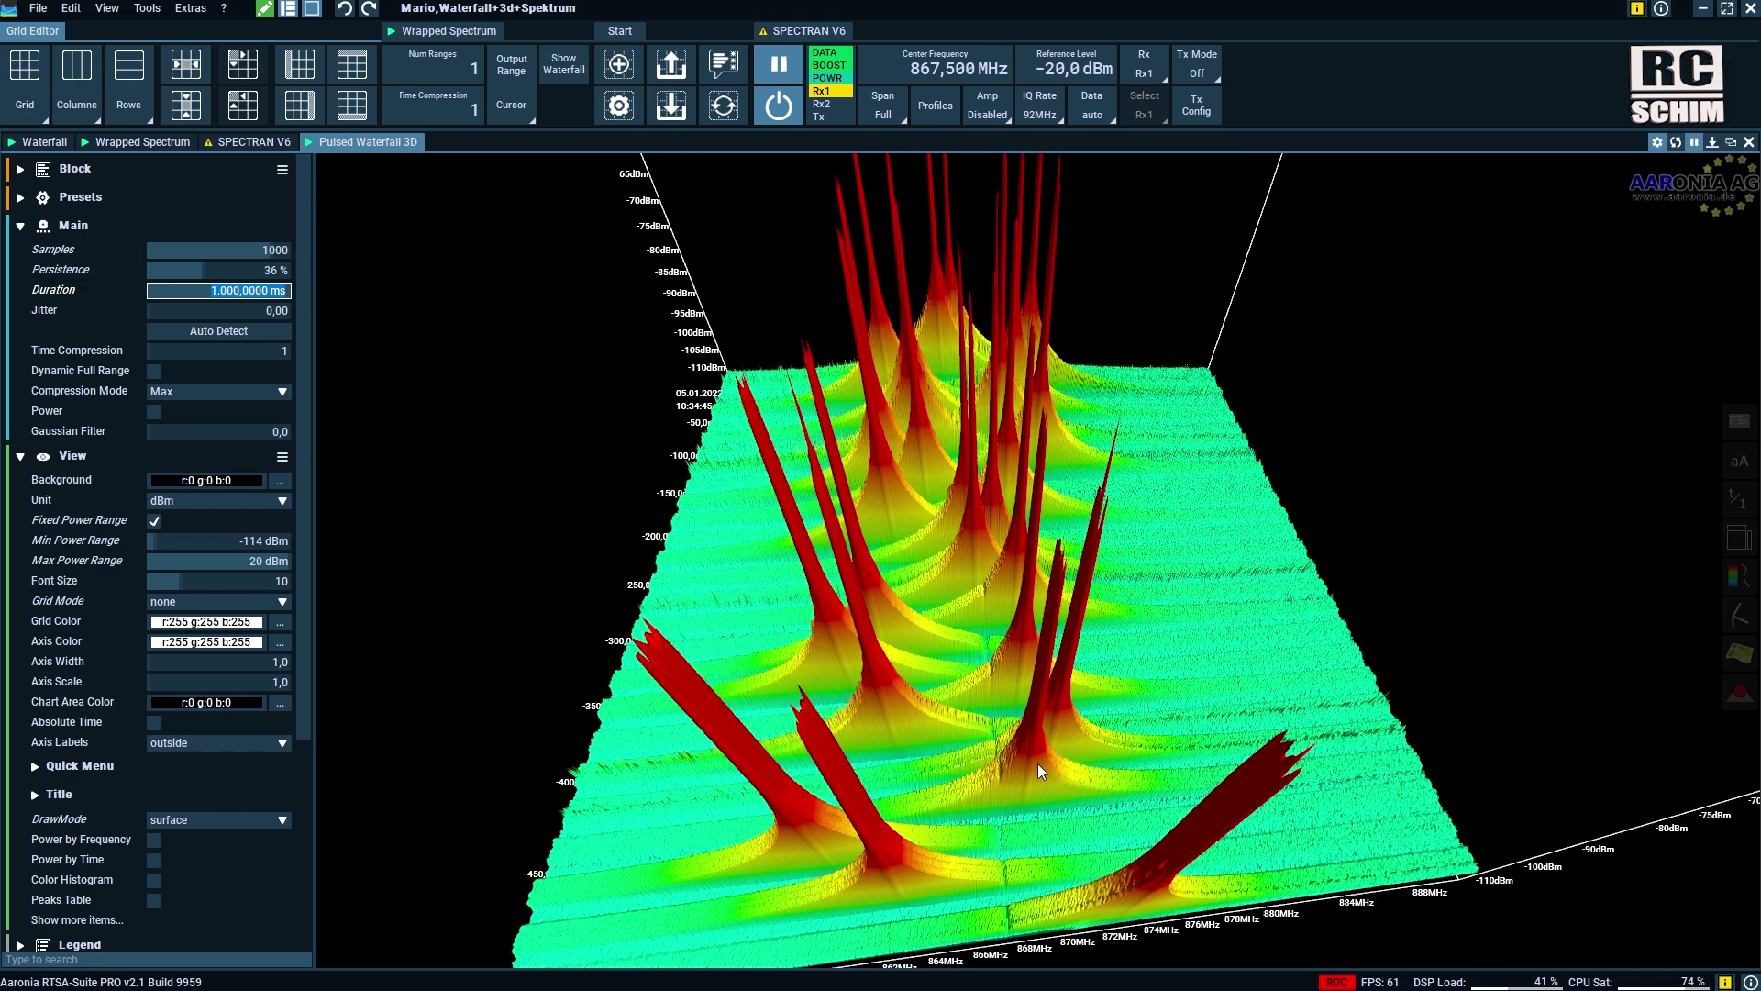
left_click_drag(1060, 877, 1412, 771)
left_click_drag(1247, 657, 1216, 734)
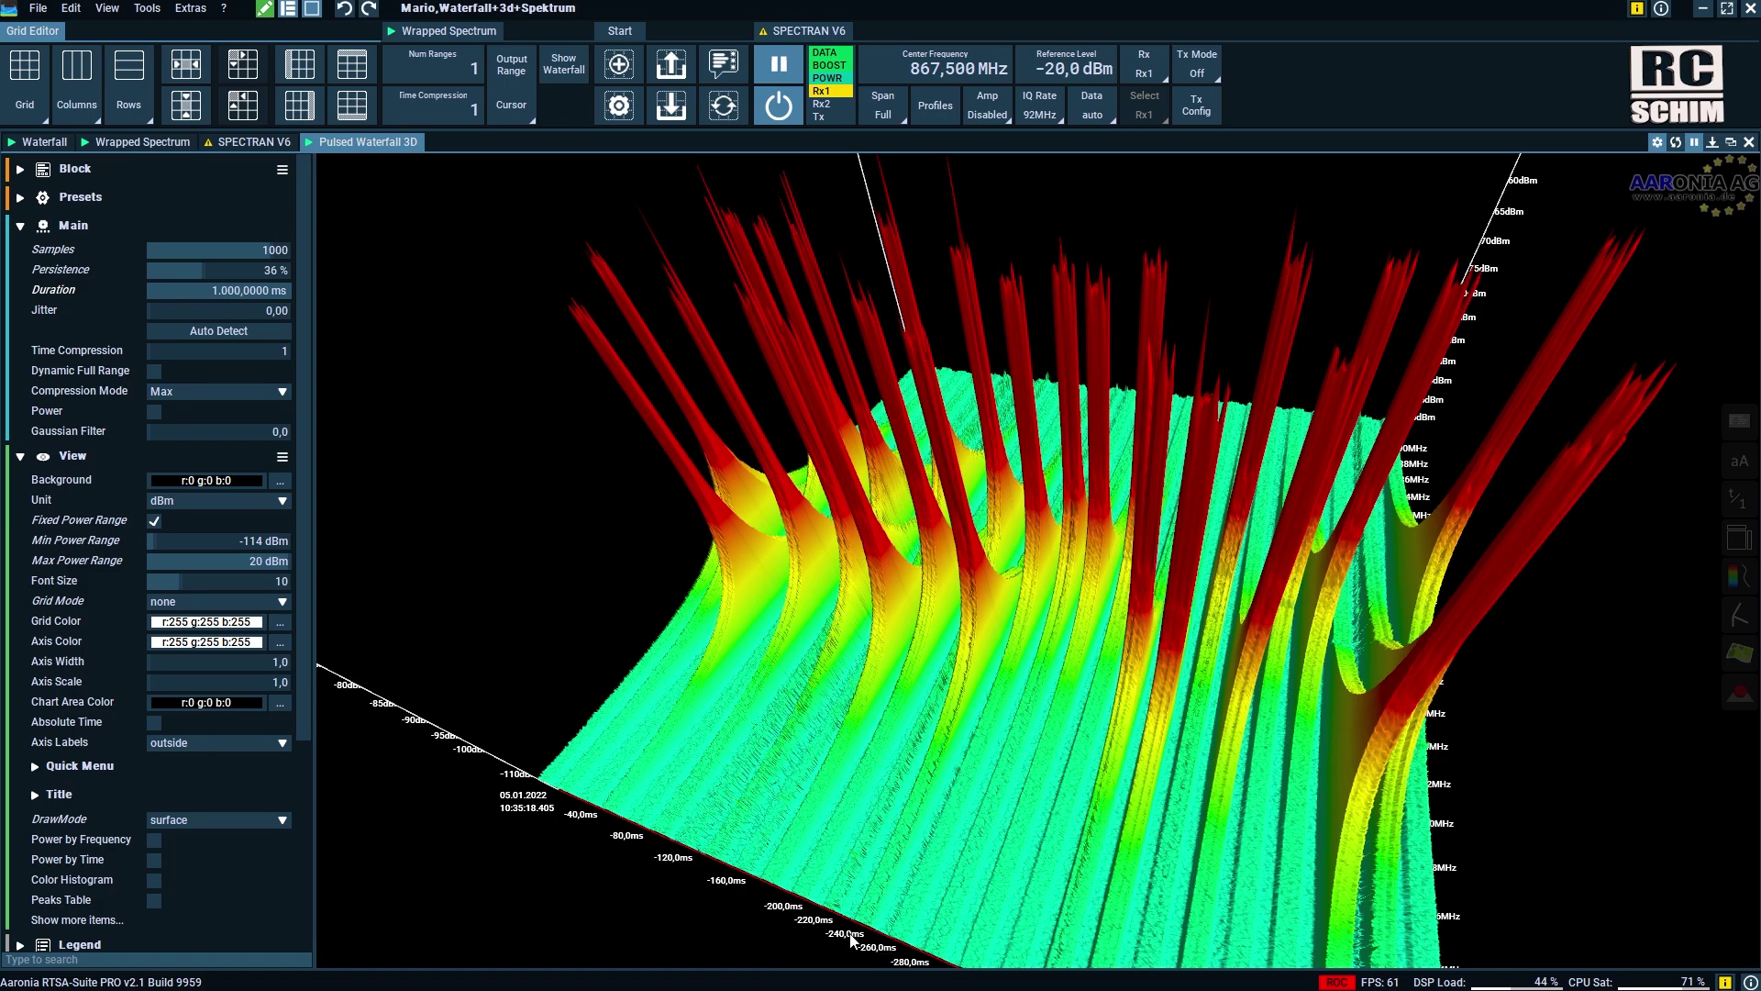
left_click_drag(1346, 675, 1296, 728)
left_click_drag(1423, 570, 1291, 596)
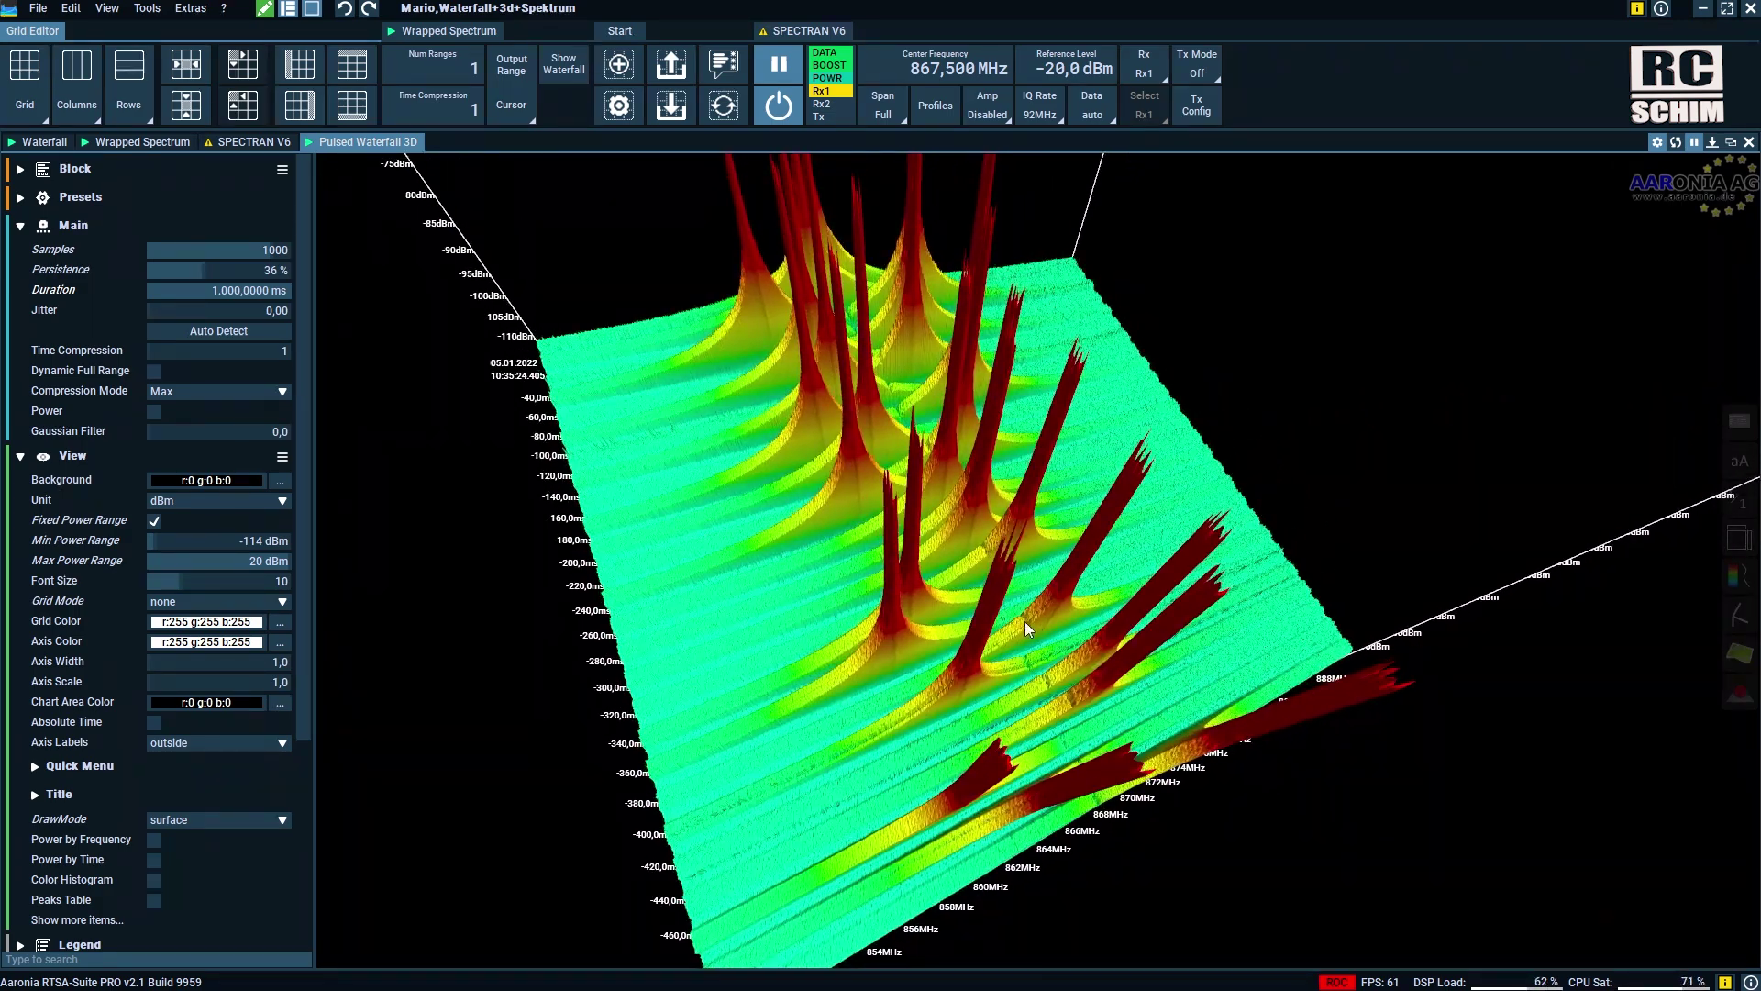
left_click(44, 141)
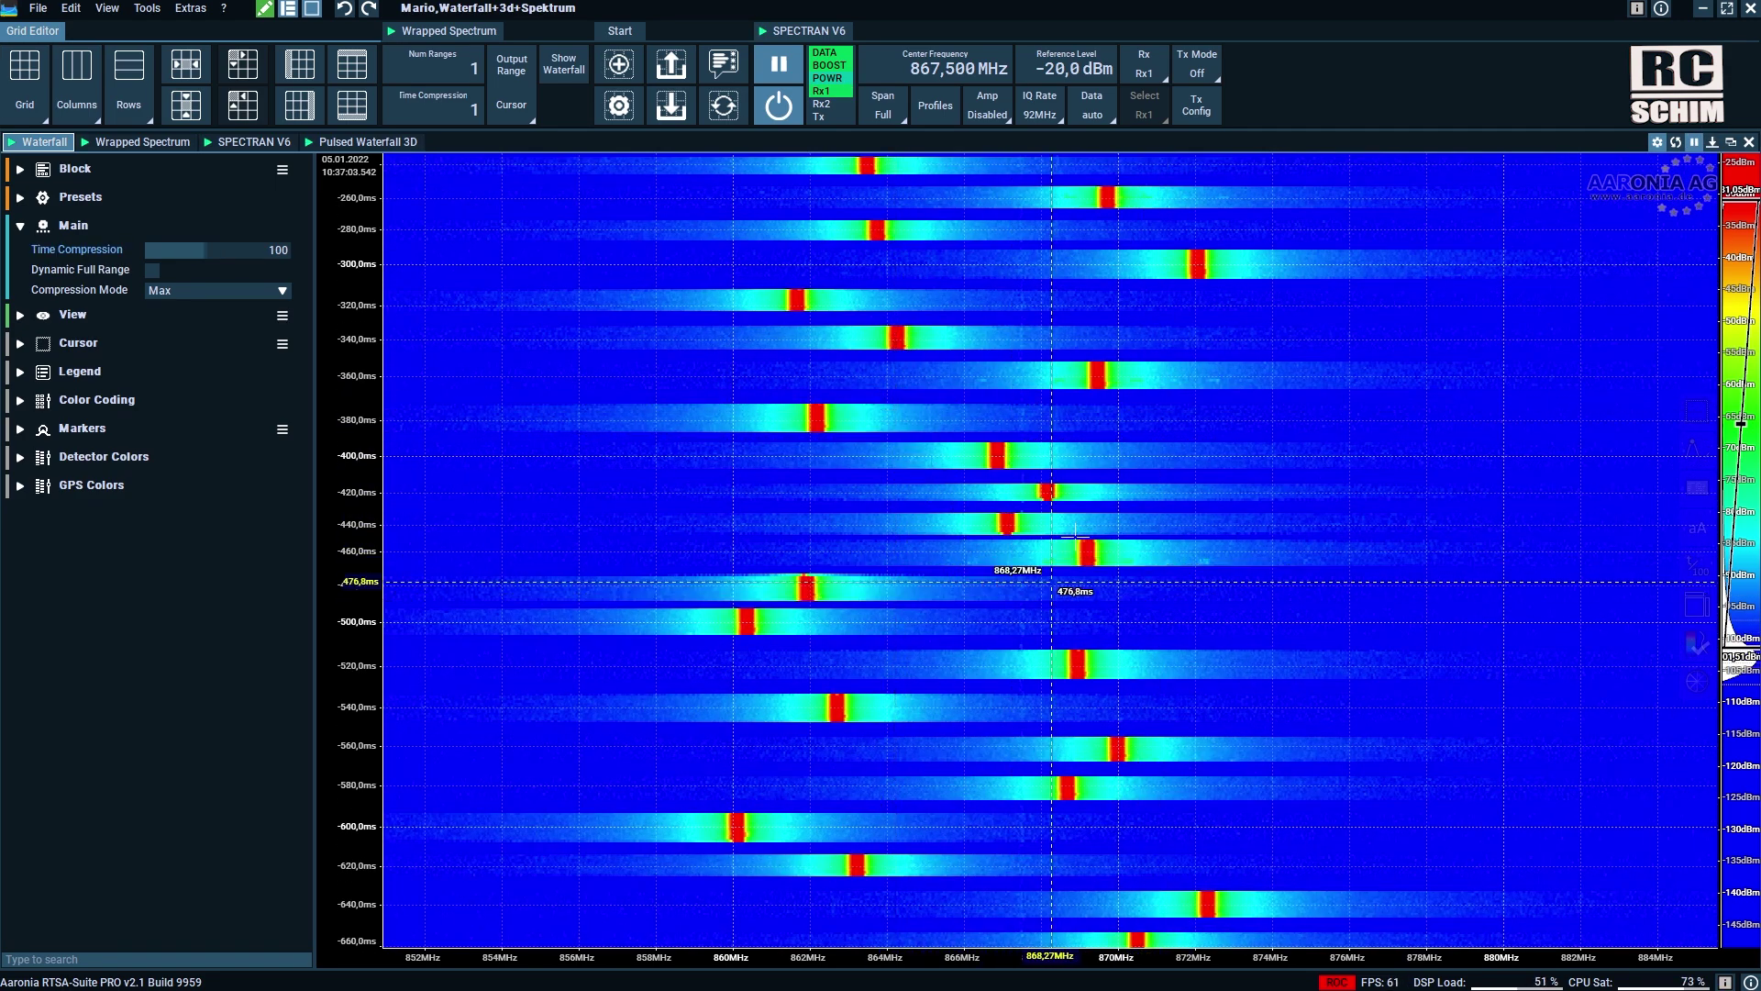
Step: Zoom into a single Crossfire hop and measure its duration and frequency width with a delta box
scroll(1062, 515, "up", 2)
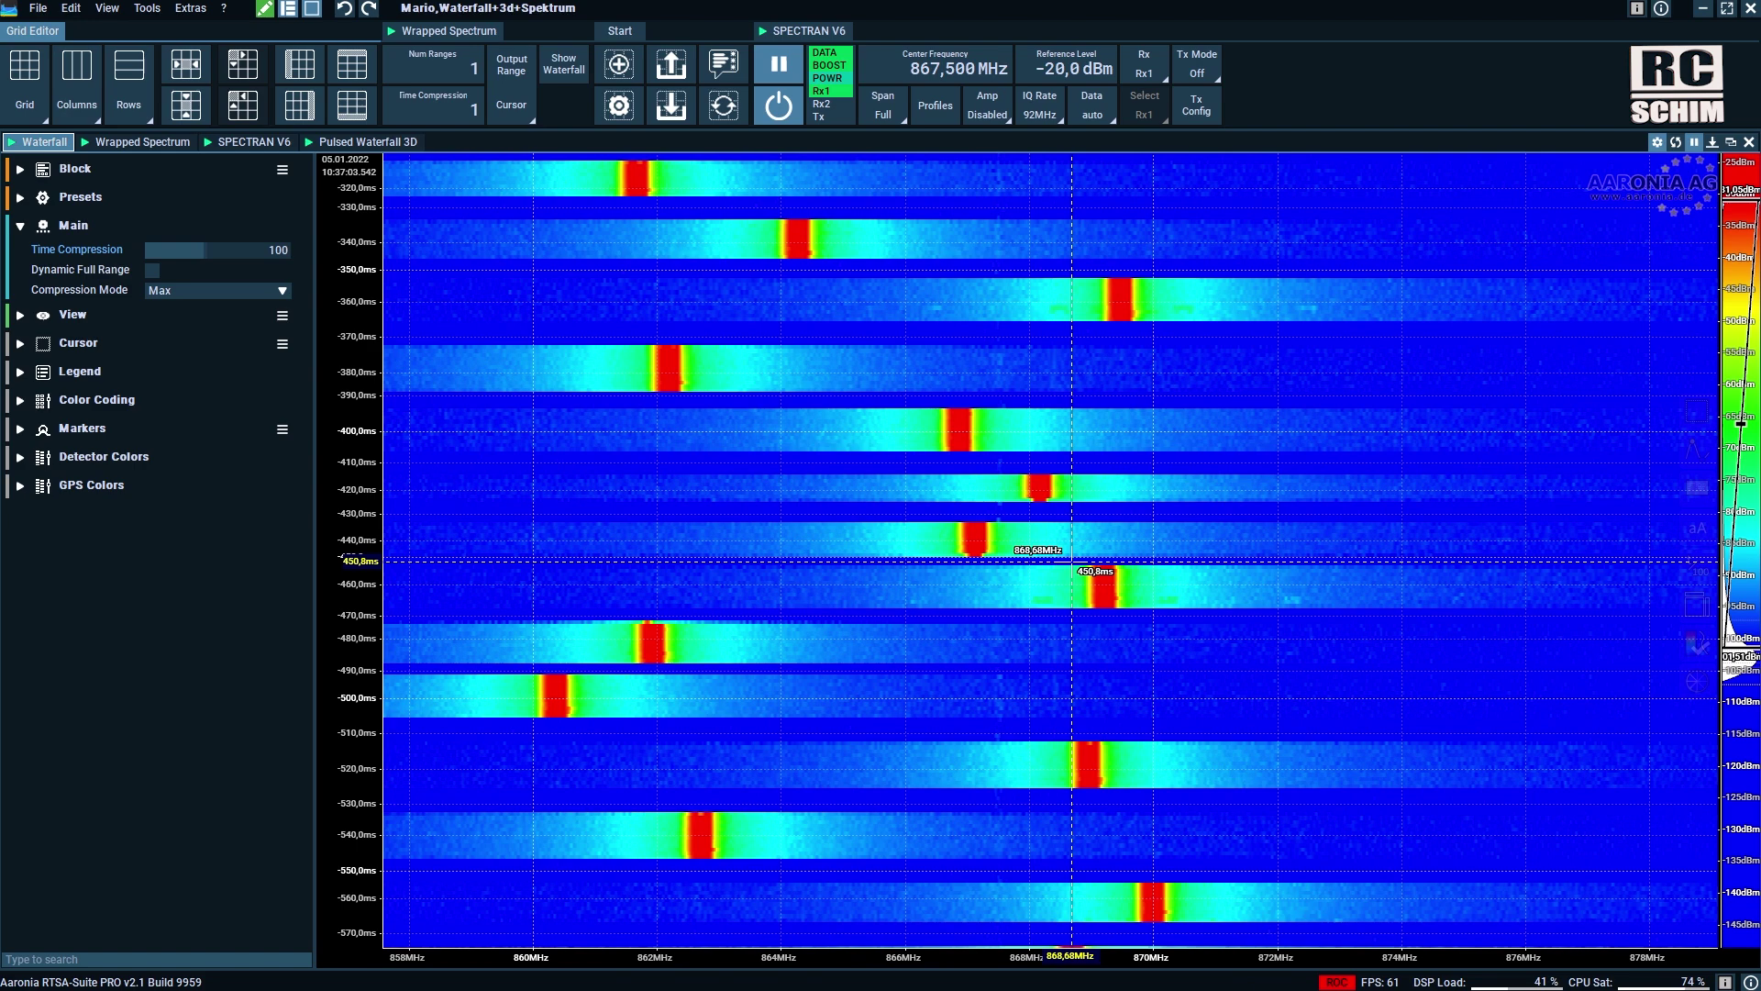
scroll(1043, 511, "up", 3)
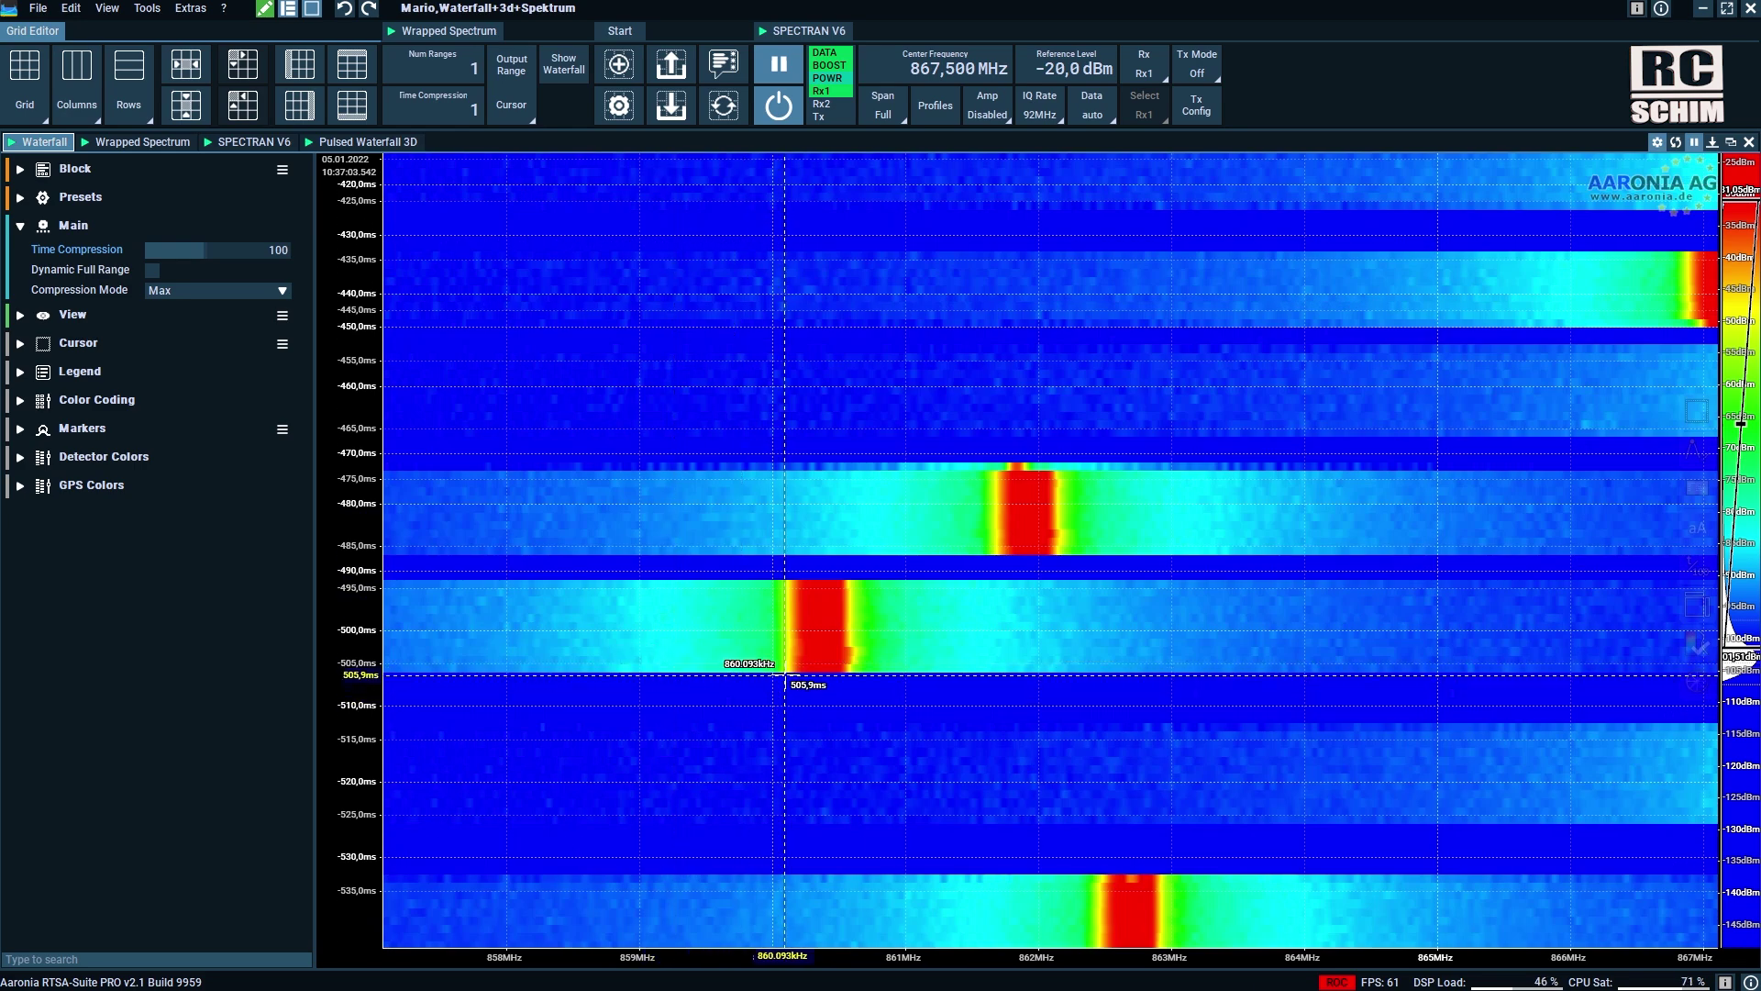
left_click_drag(788, 672, 1002, 556)
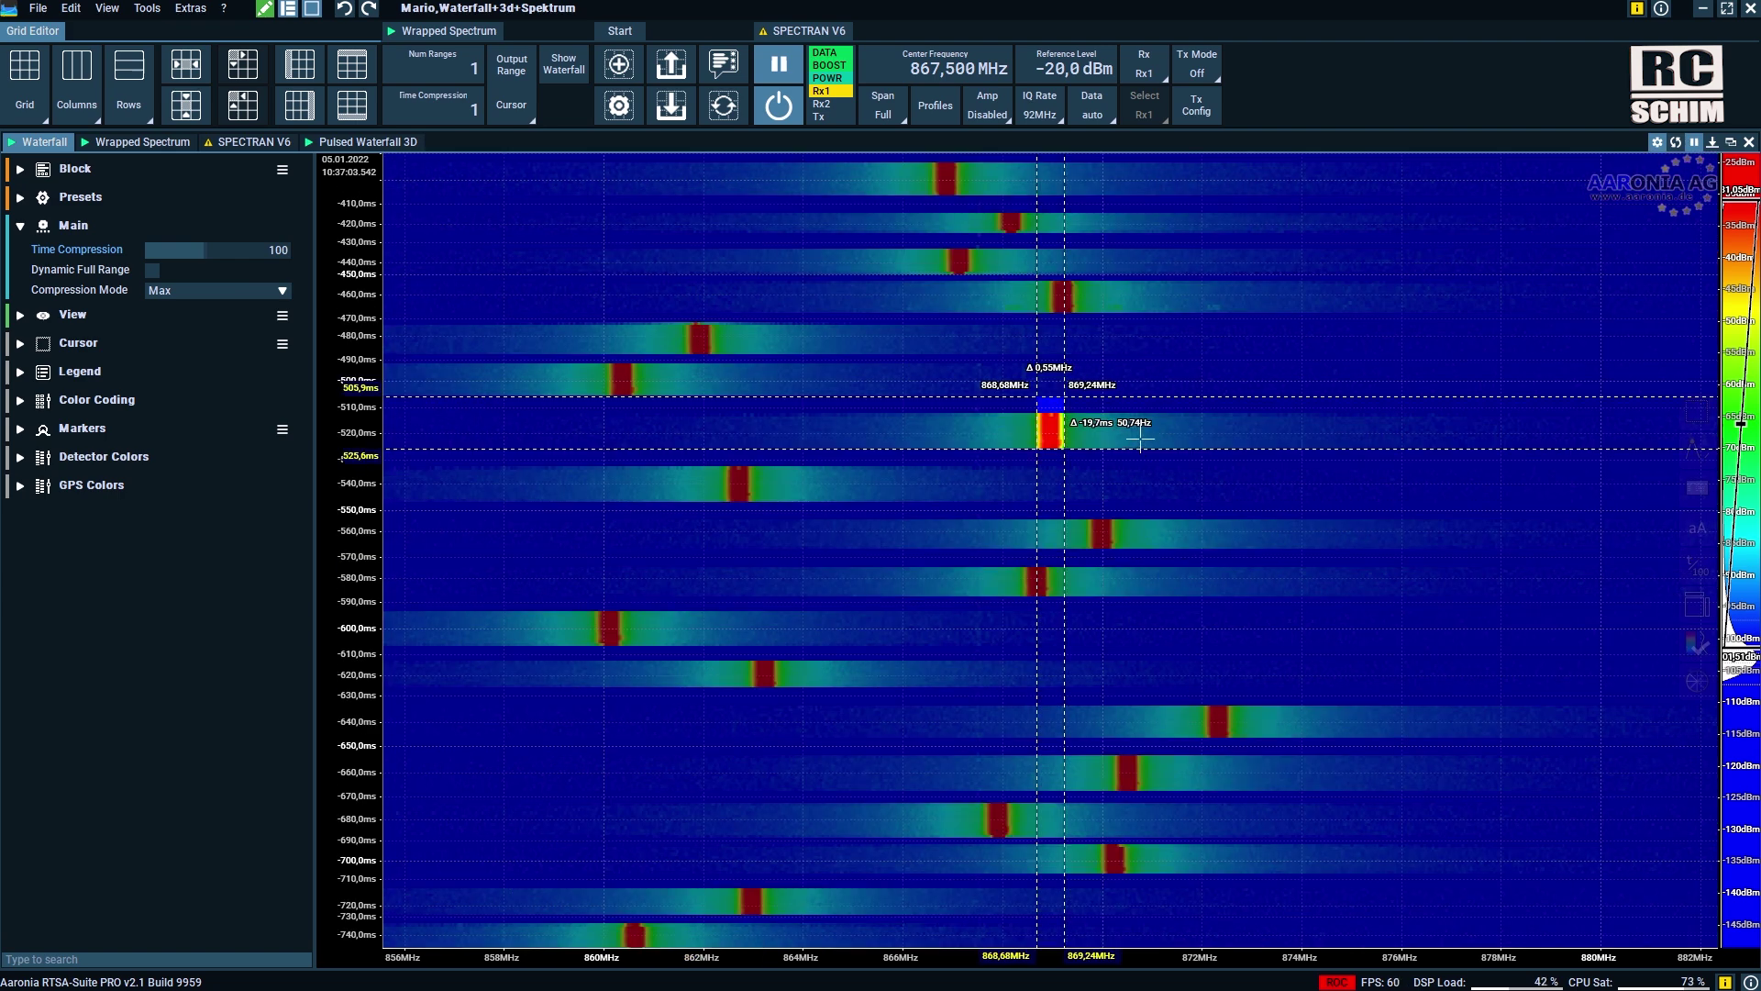
scroll(1153, 455, "down", 5)
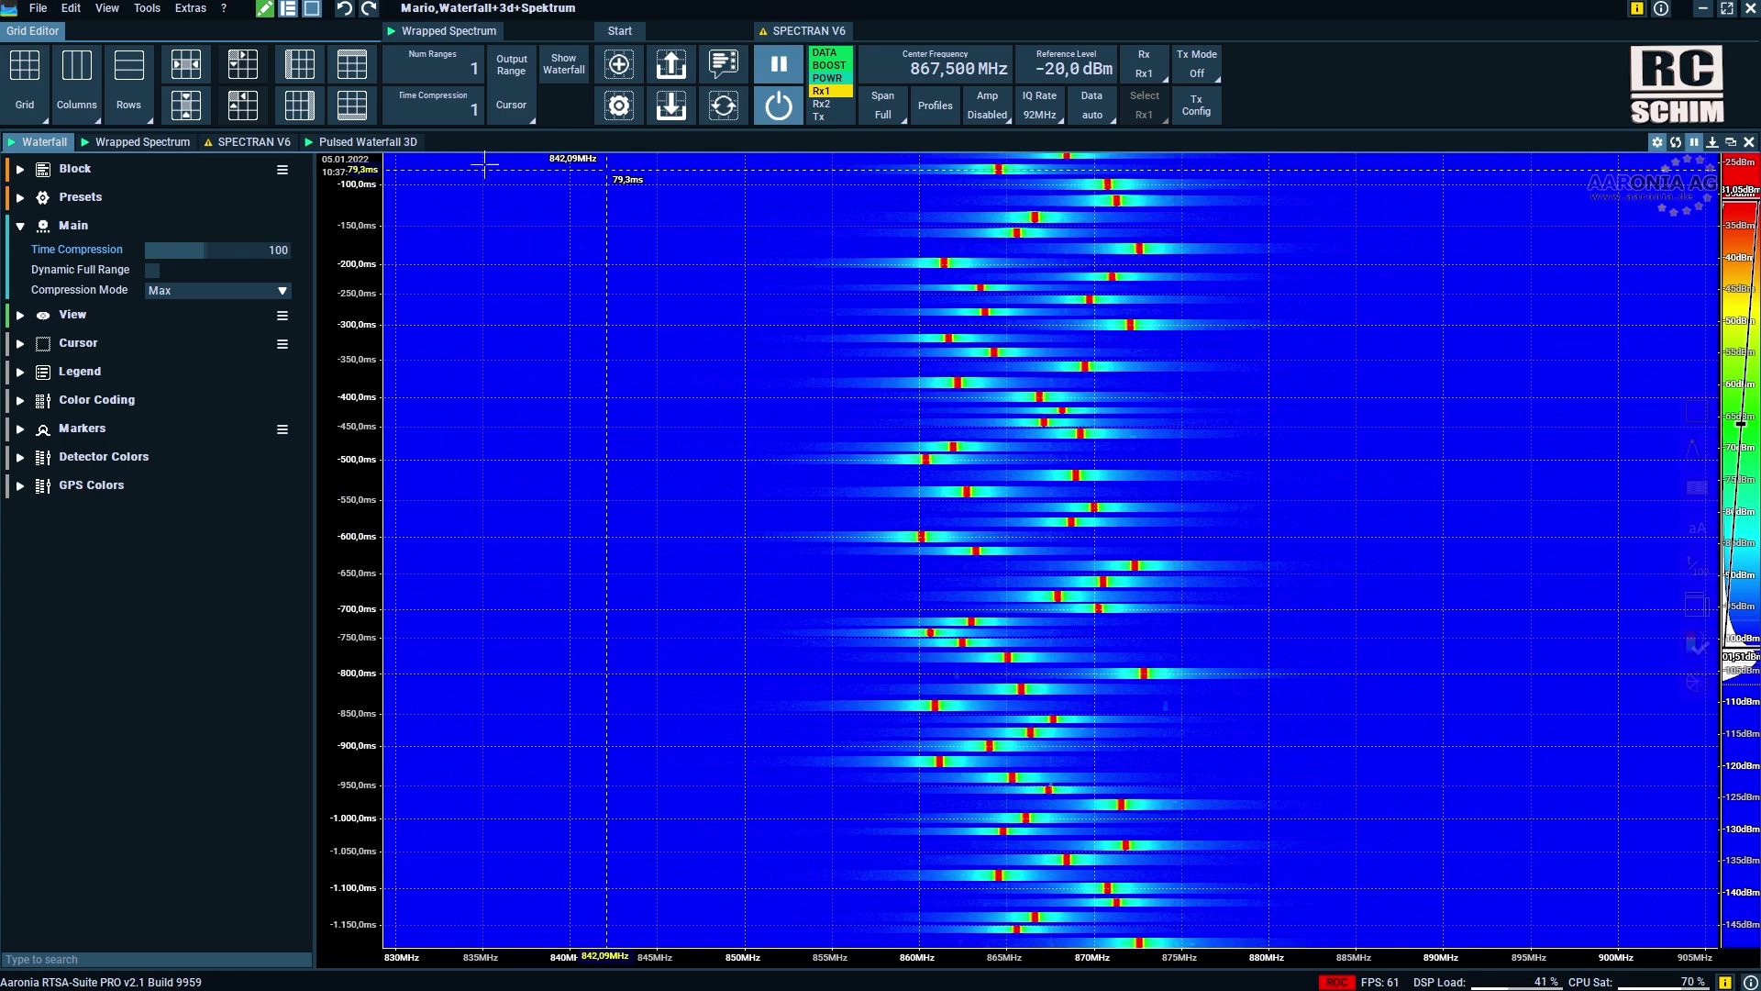
Step: Return to Pulsed Waterfall 3D and rotate and enlarge the 850–890 MHz hop surface
left_click(328, 145)
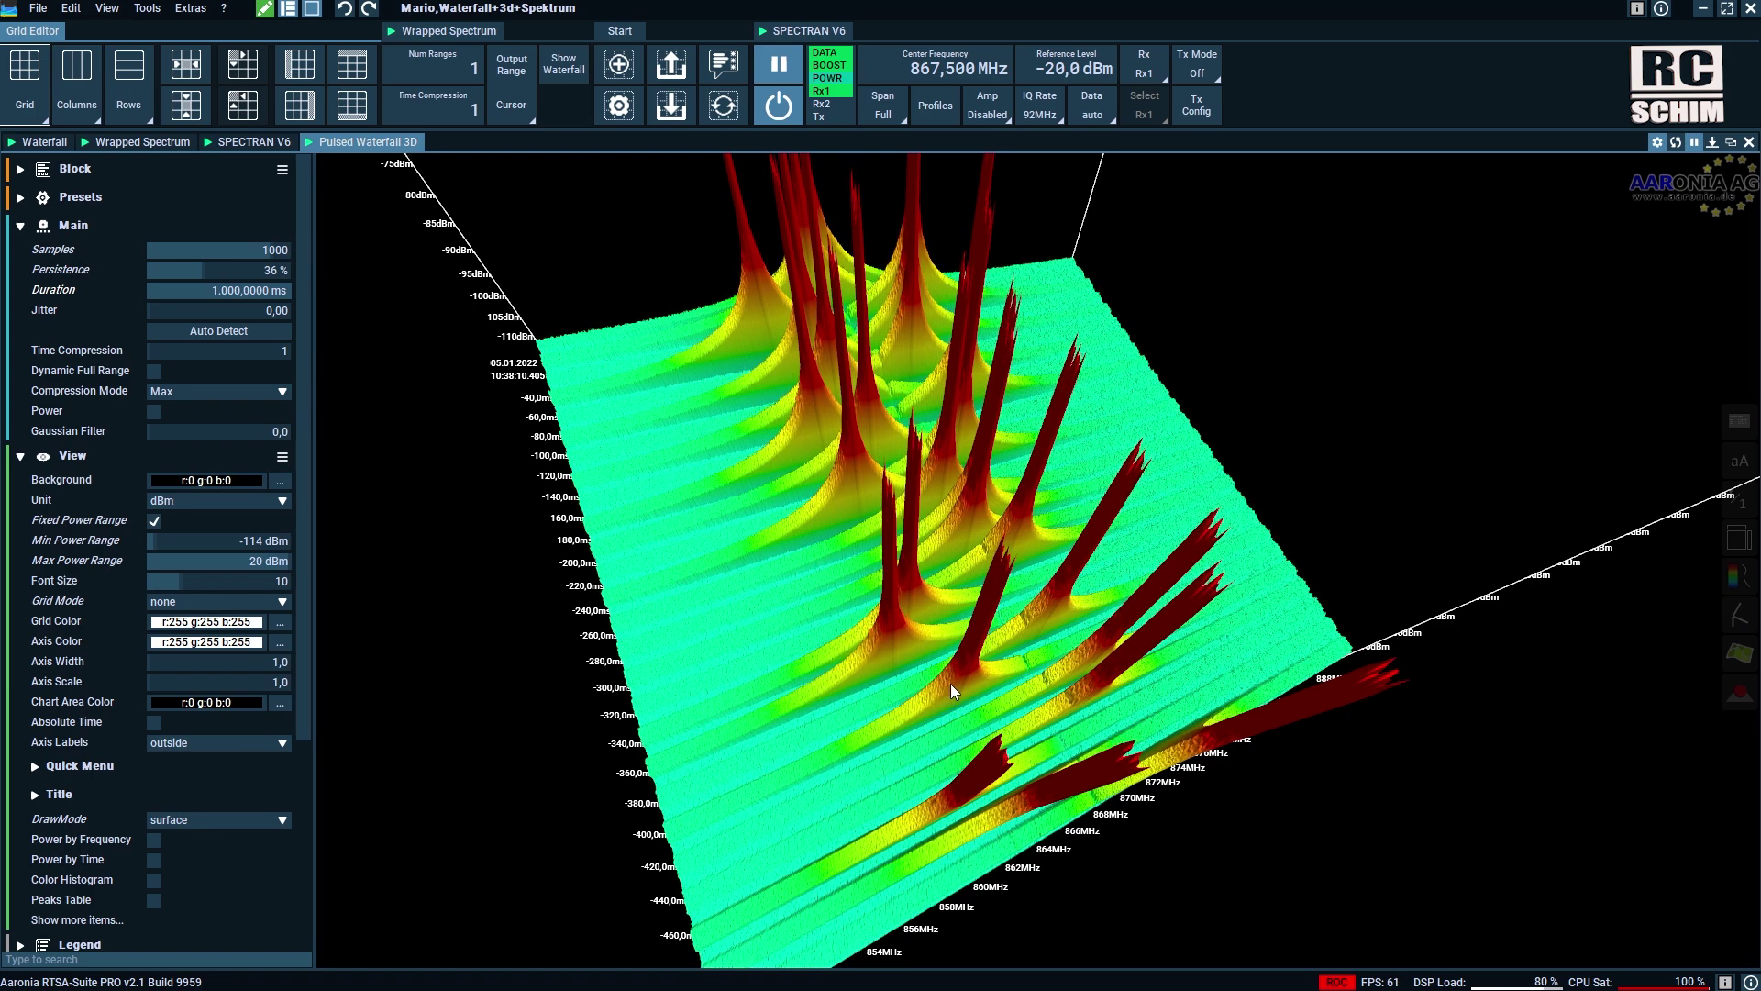
left_click_drag(950, 684, 1081, 857)
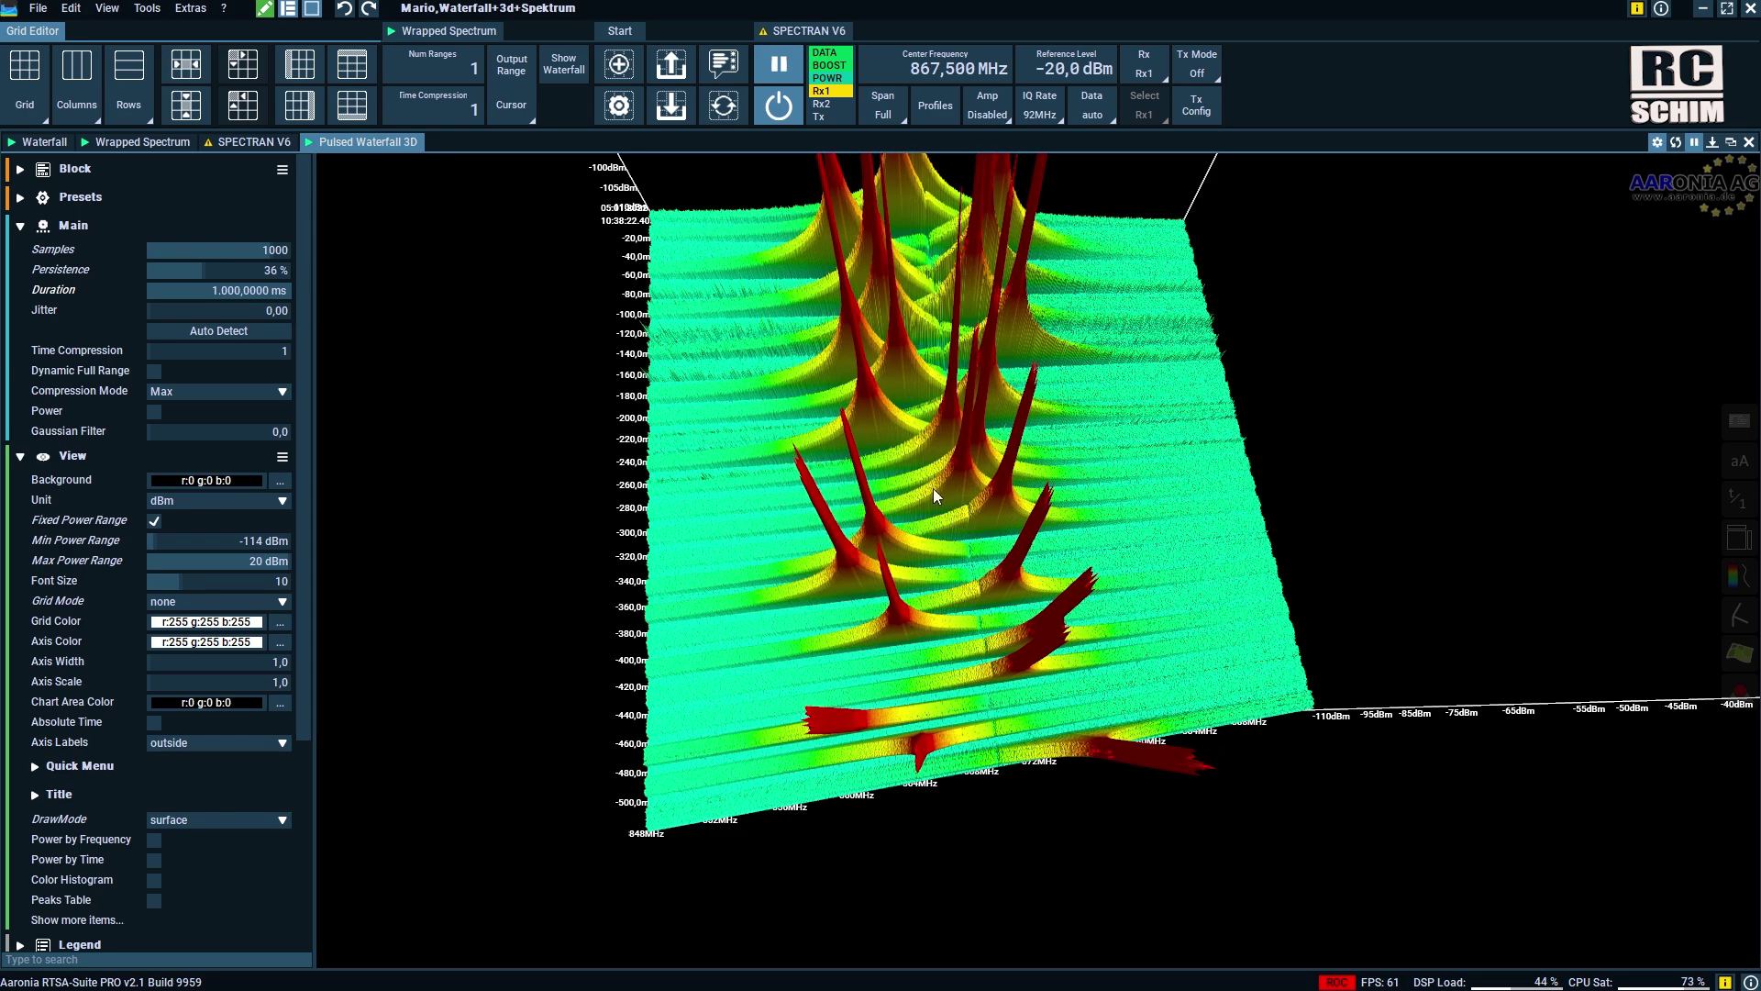
left_click_drag(968, 838, 1174, 864)
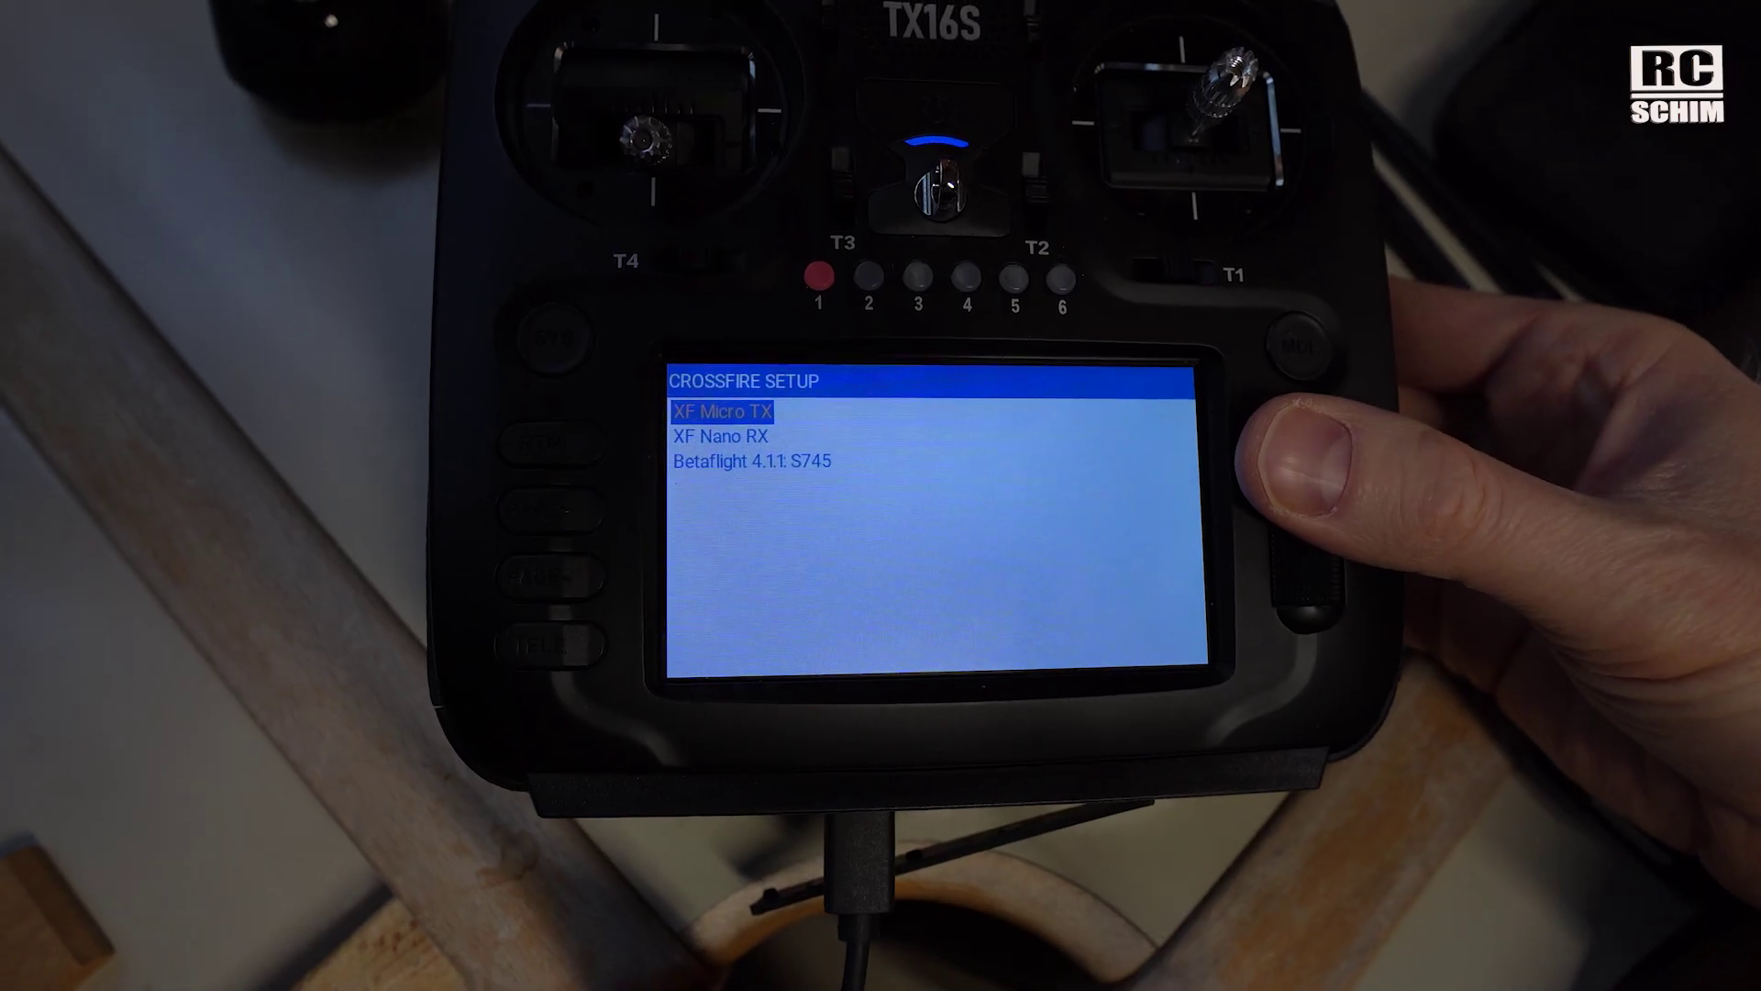
Step: Change the XF Nano RX's RF Profile from 50Hz to 150Hz in the TX16S Crossfire Setup
key("Down")
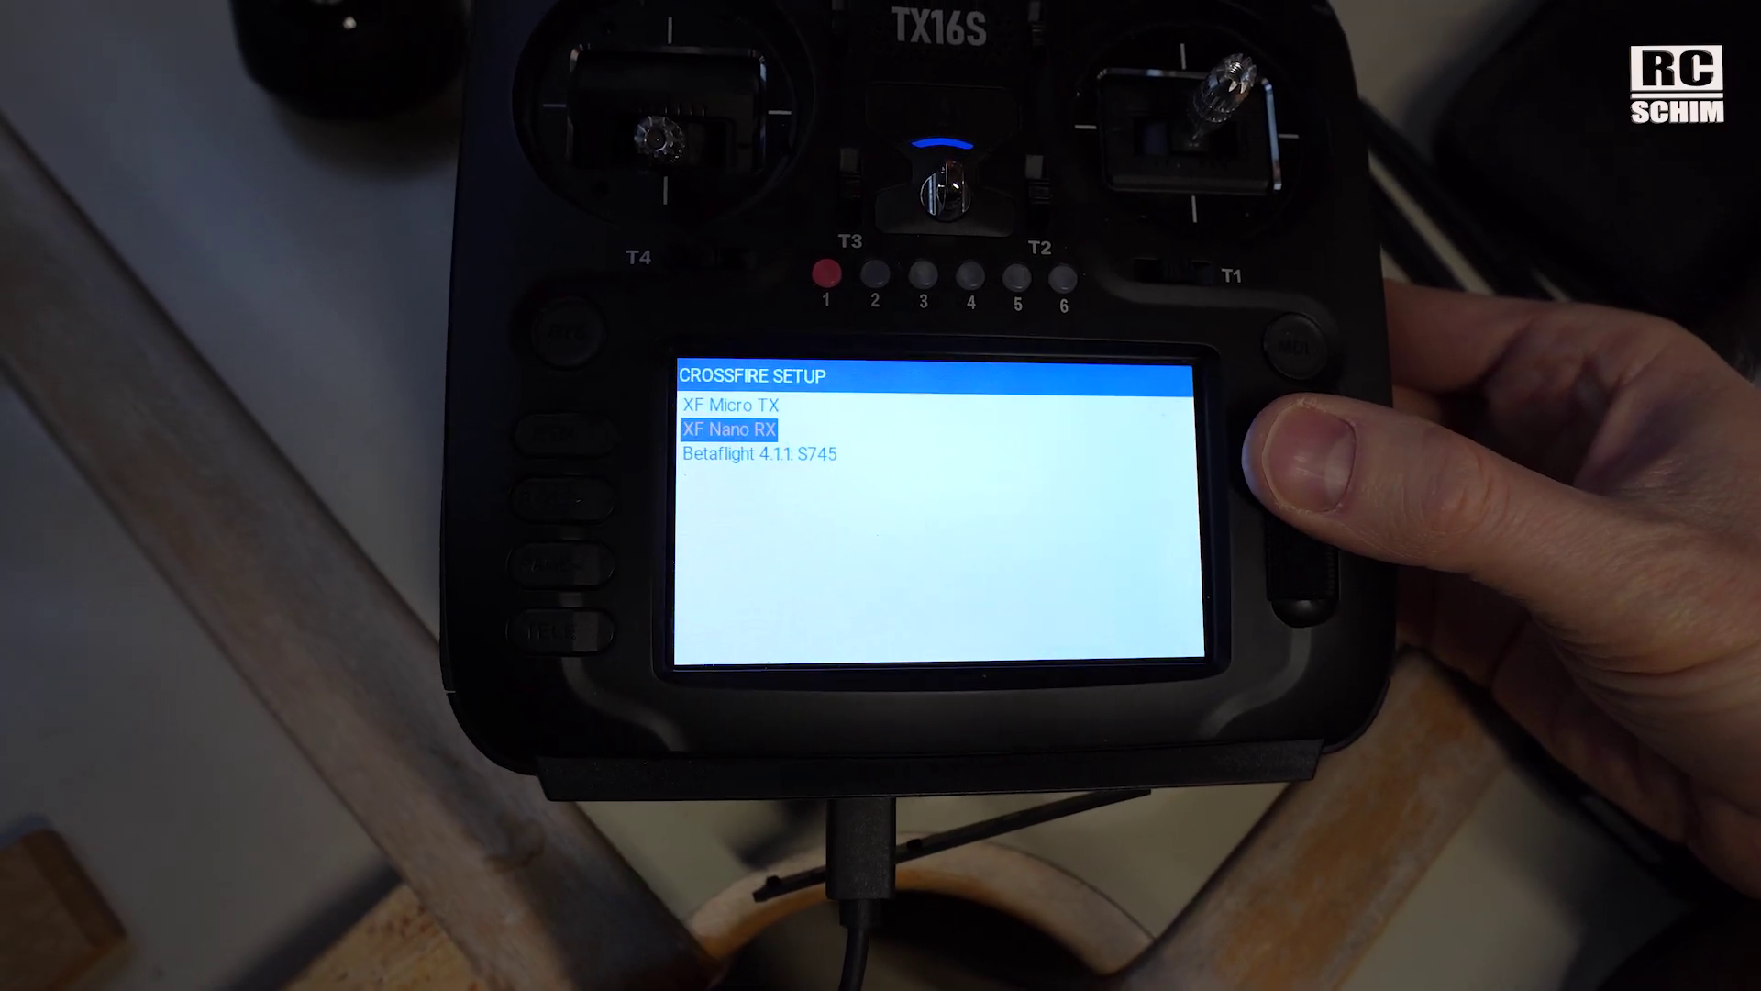
key("Return")
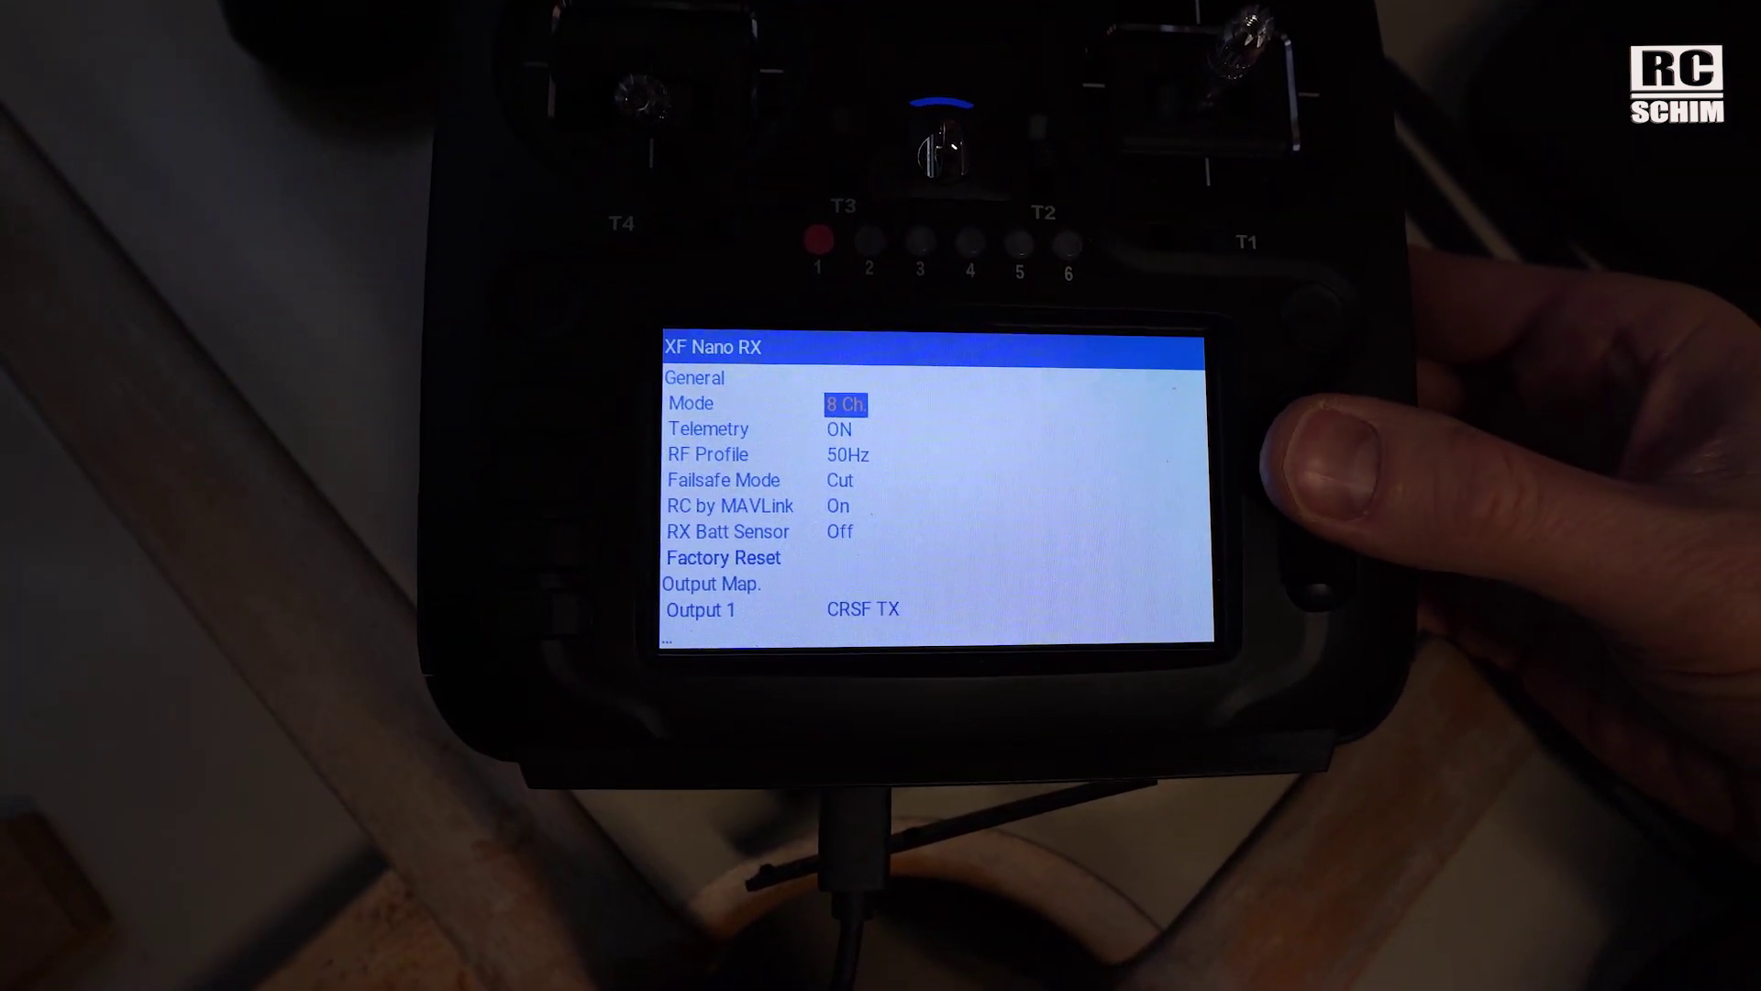
key("Down")
key("Down")
key("Return")
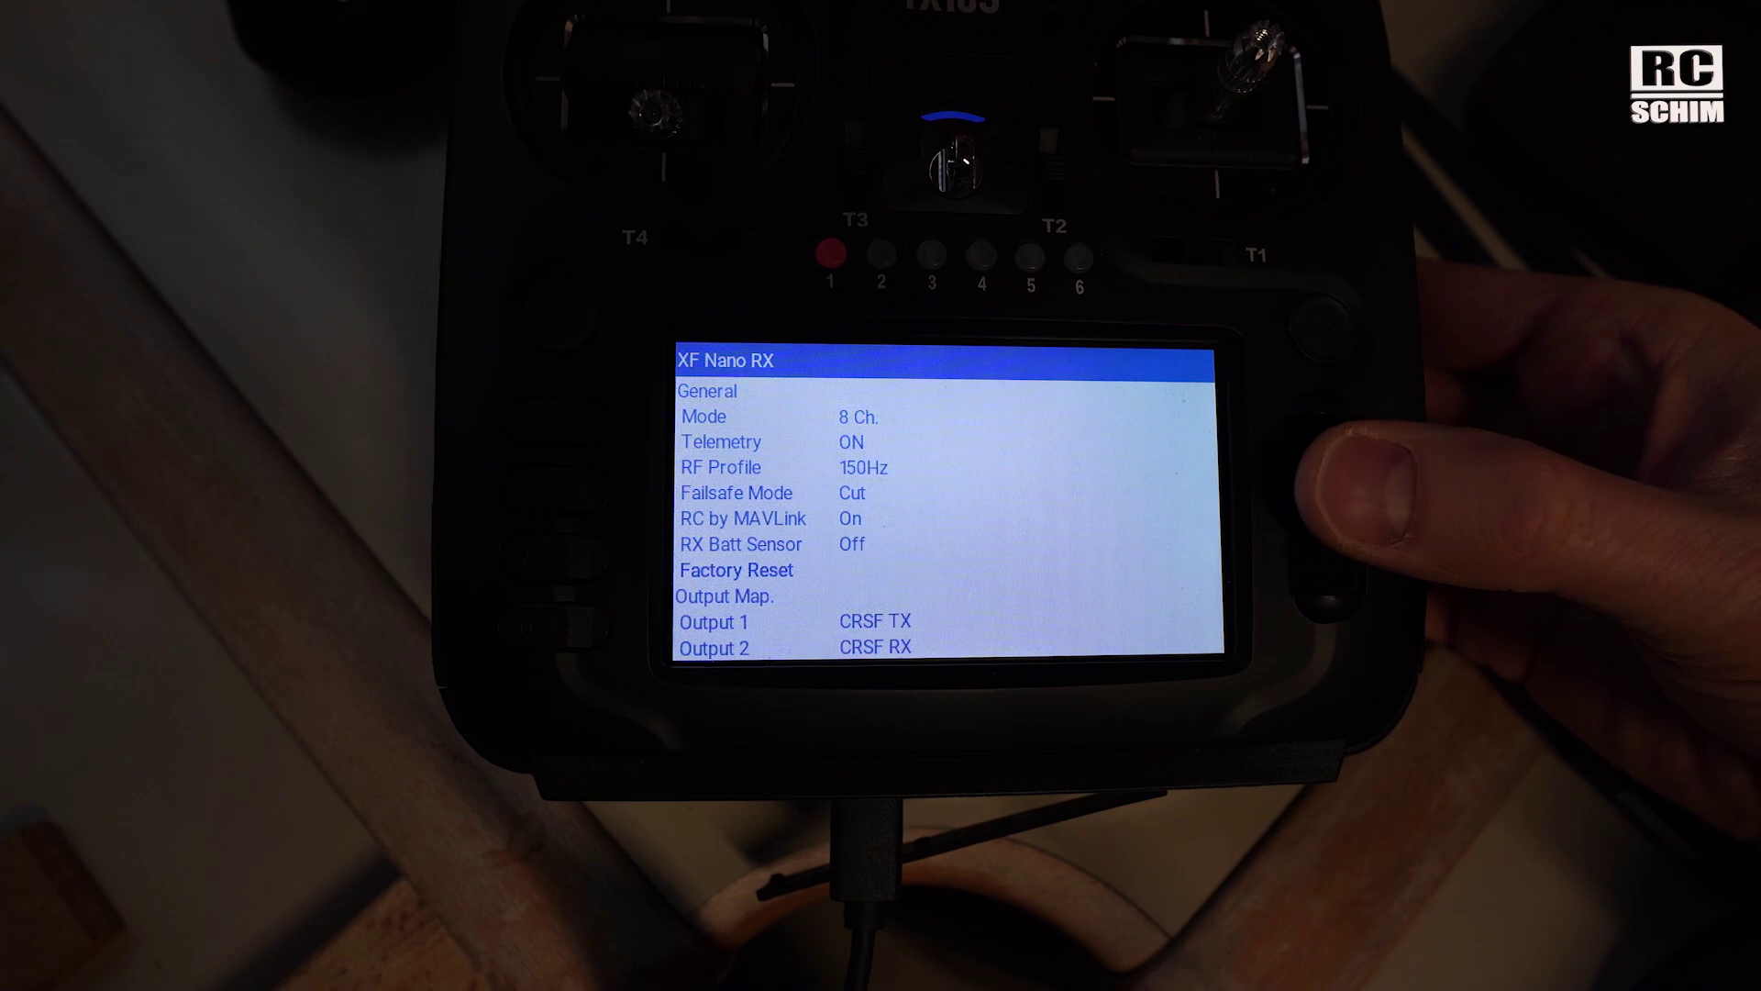
key("Up")
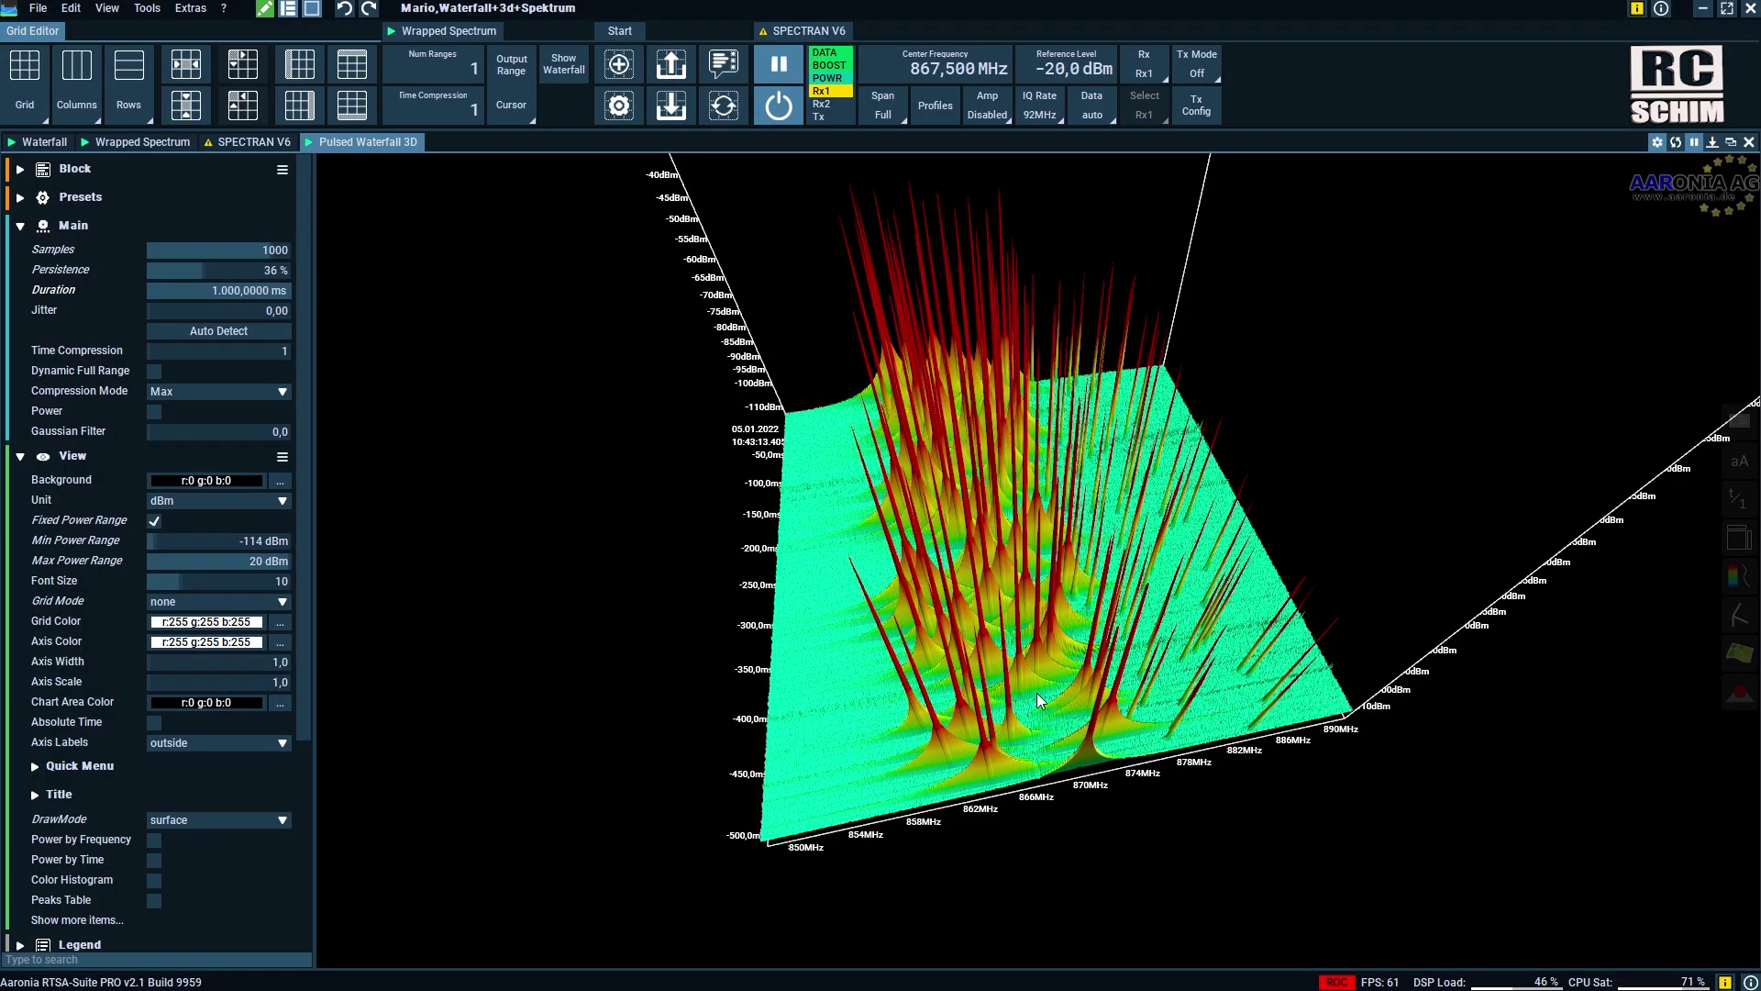
left_click_drag(895, 866, 1123, 793)
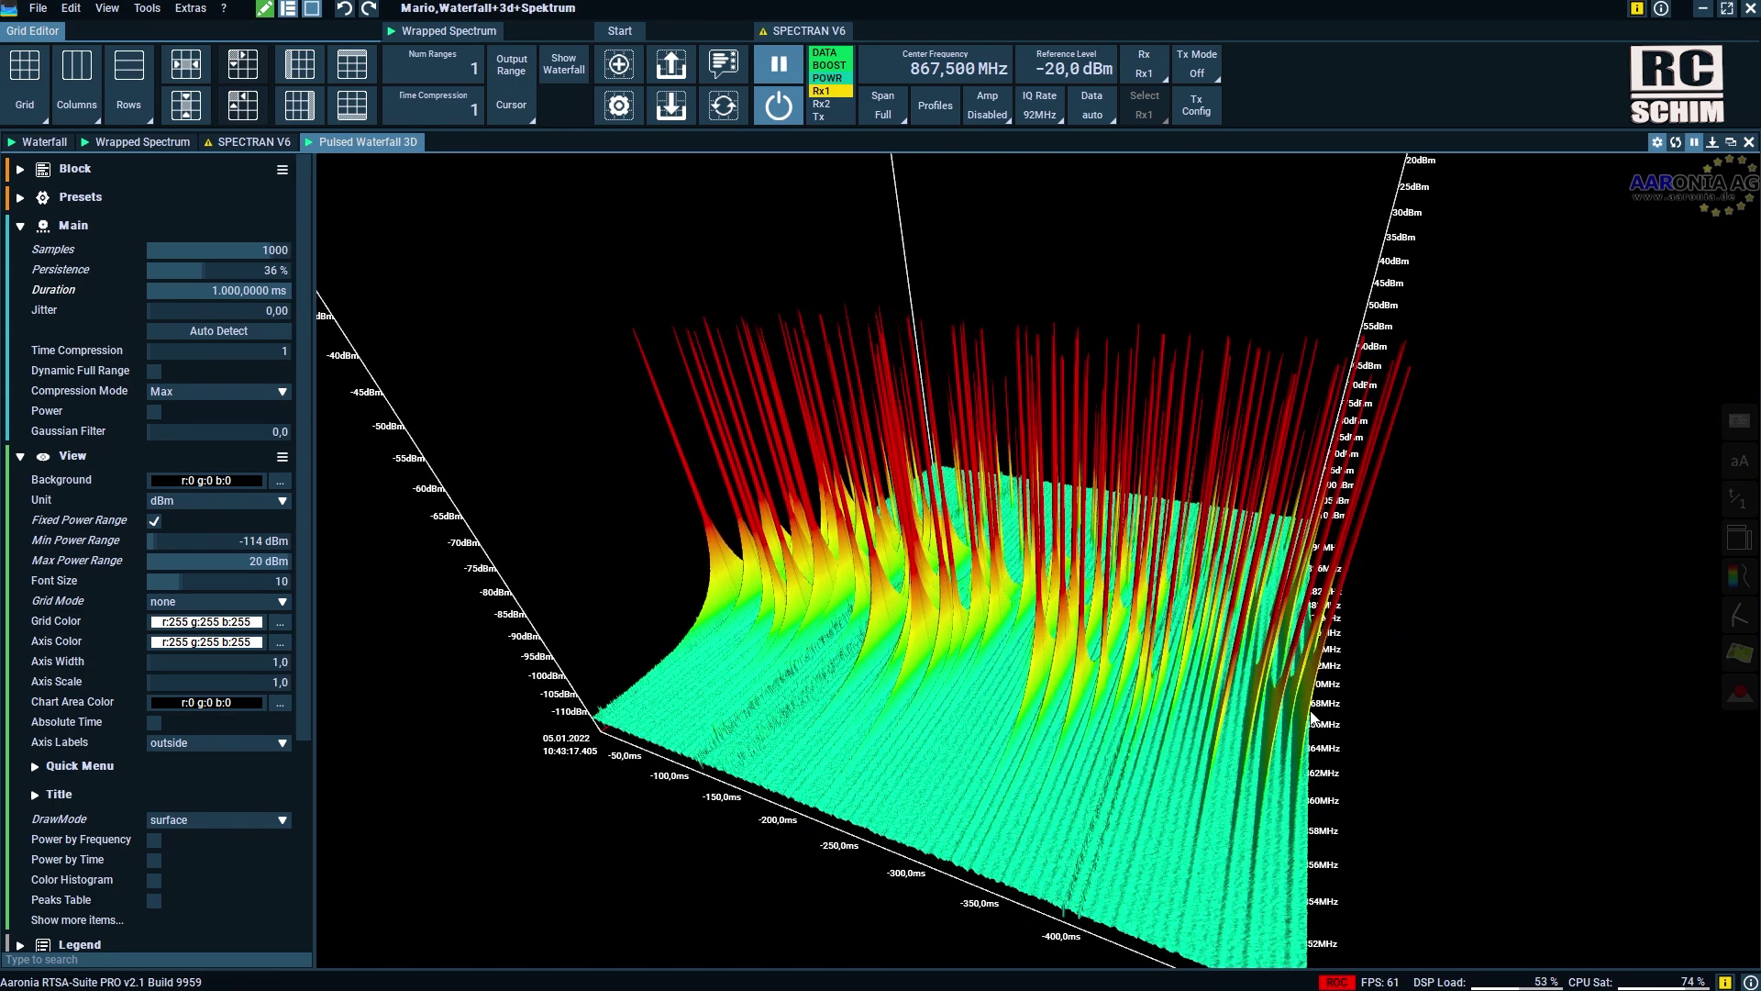
left_click_drag(1372, 729, 1223, 826)
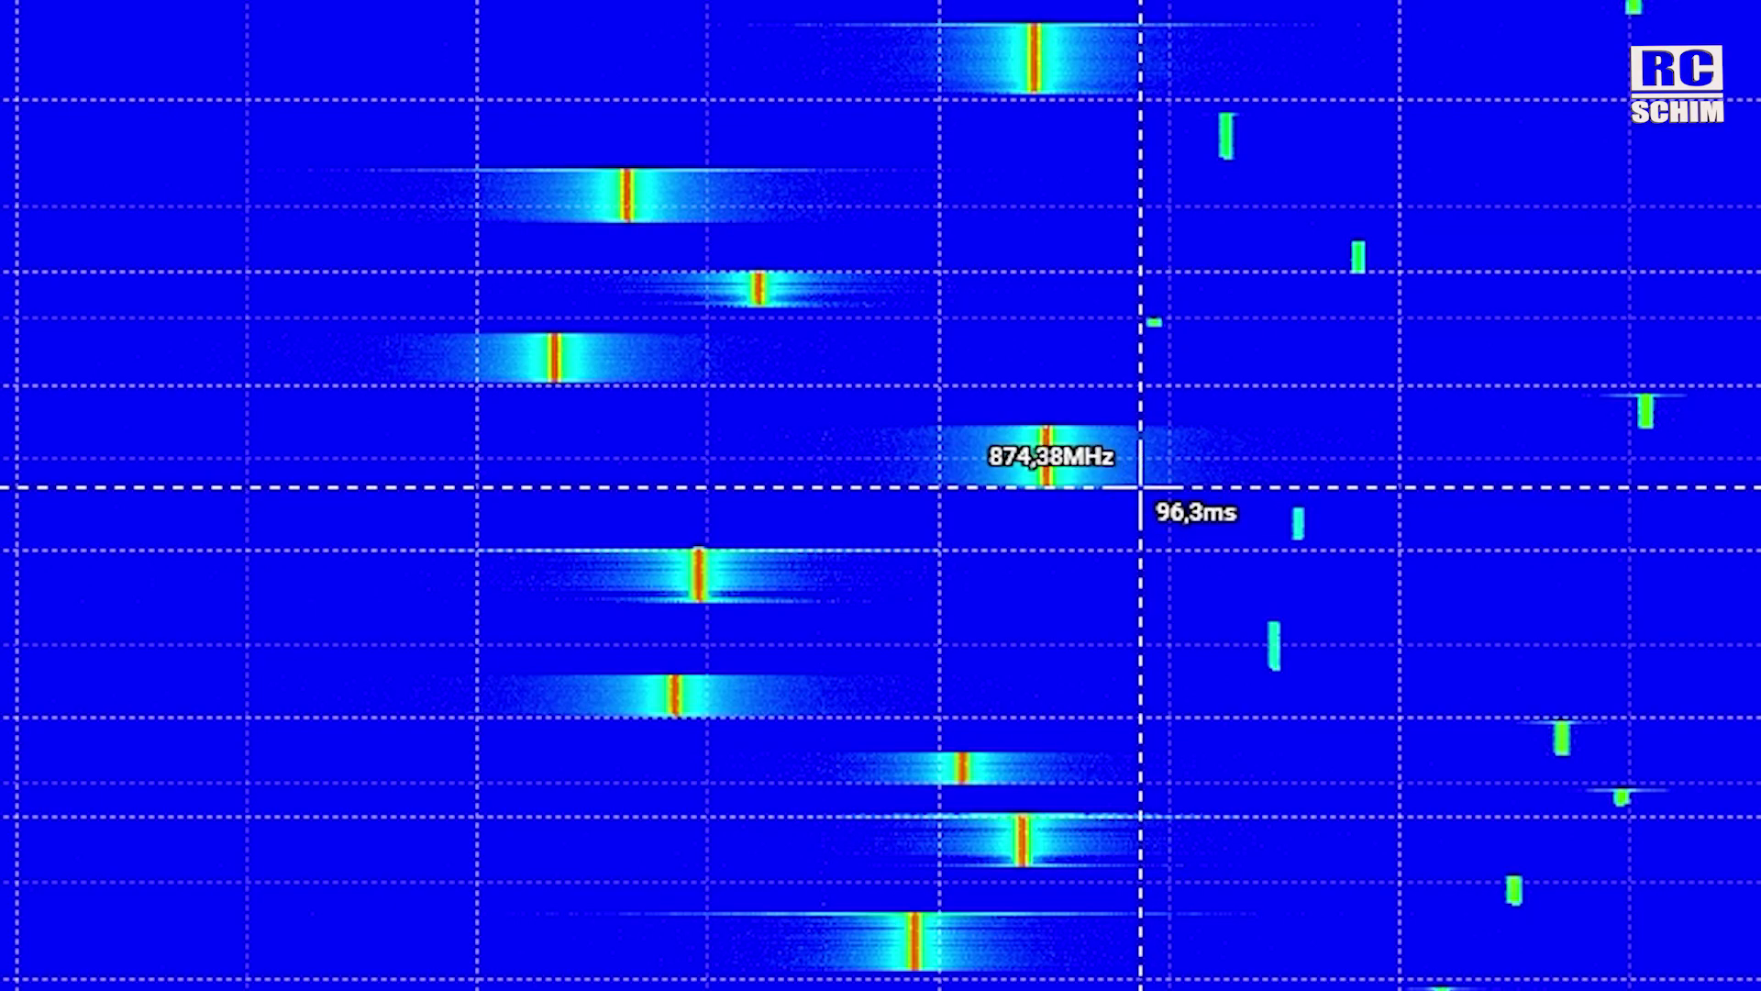
left_click_drag(1141, 487, 529, 384)
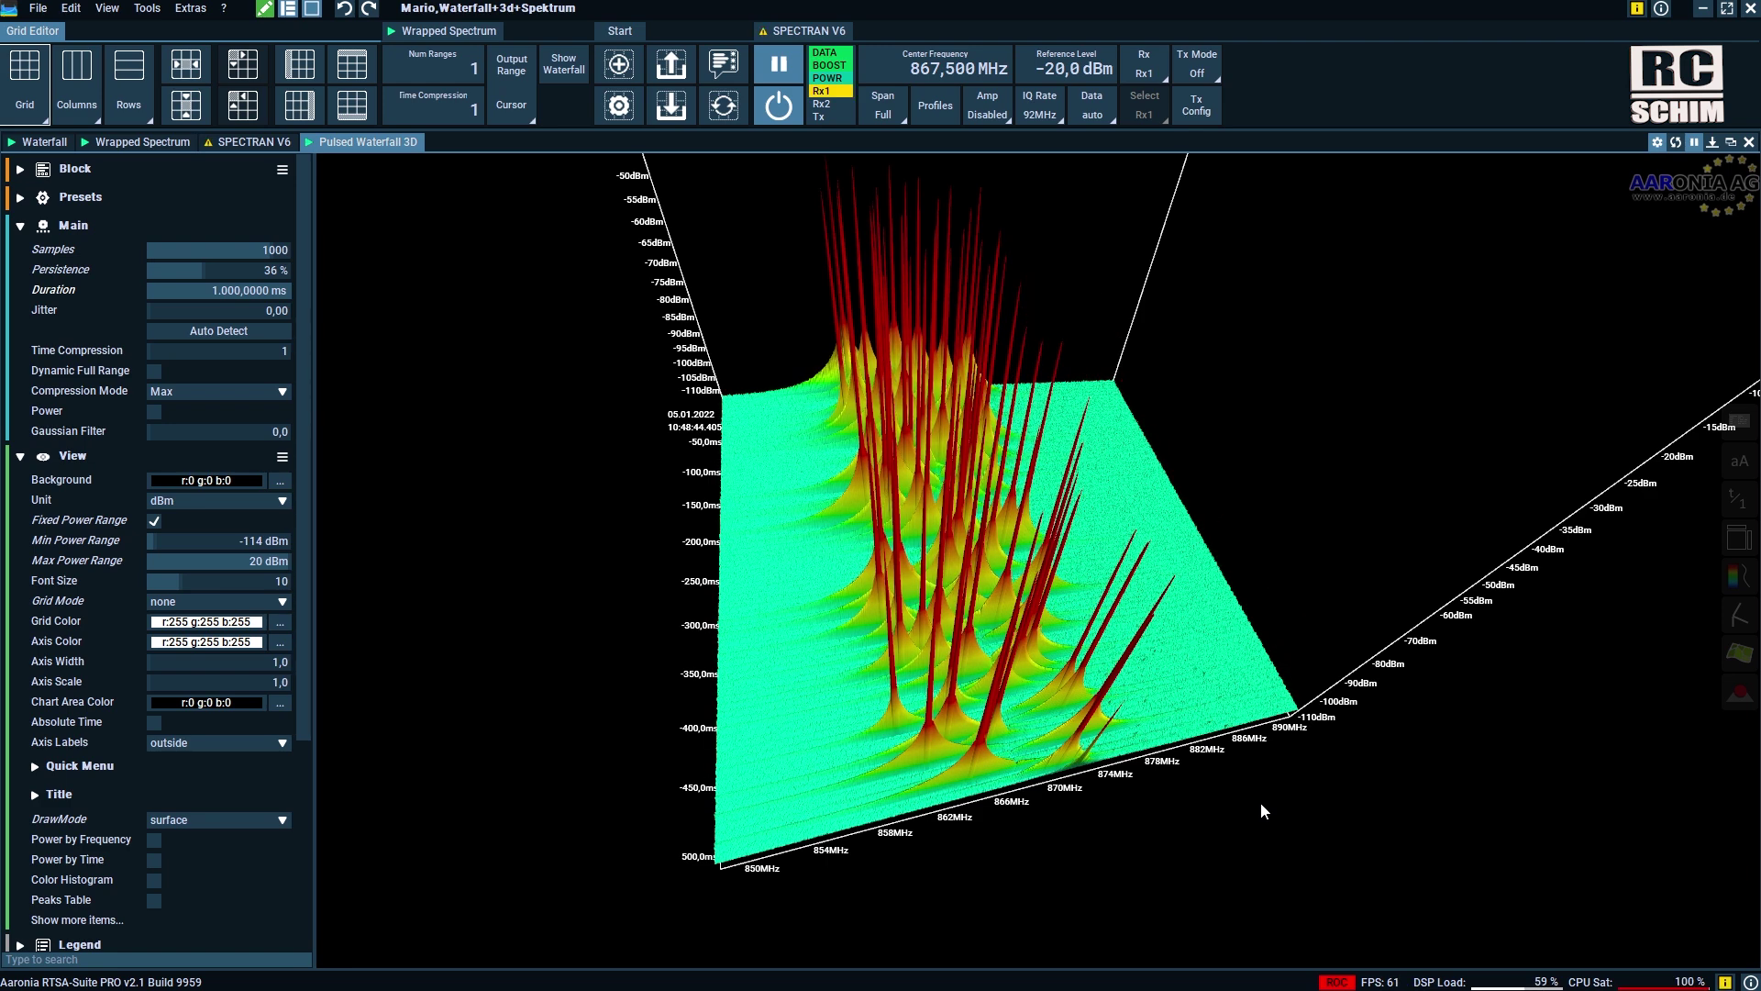
left_click_drag(1262, 793, 1198, 765)
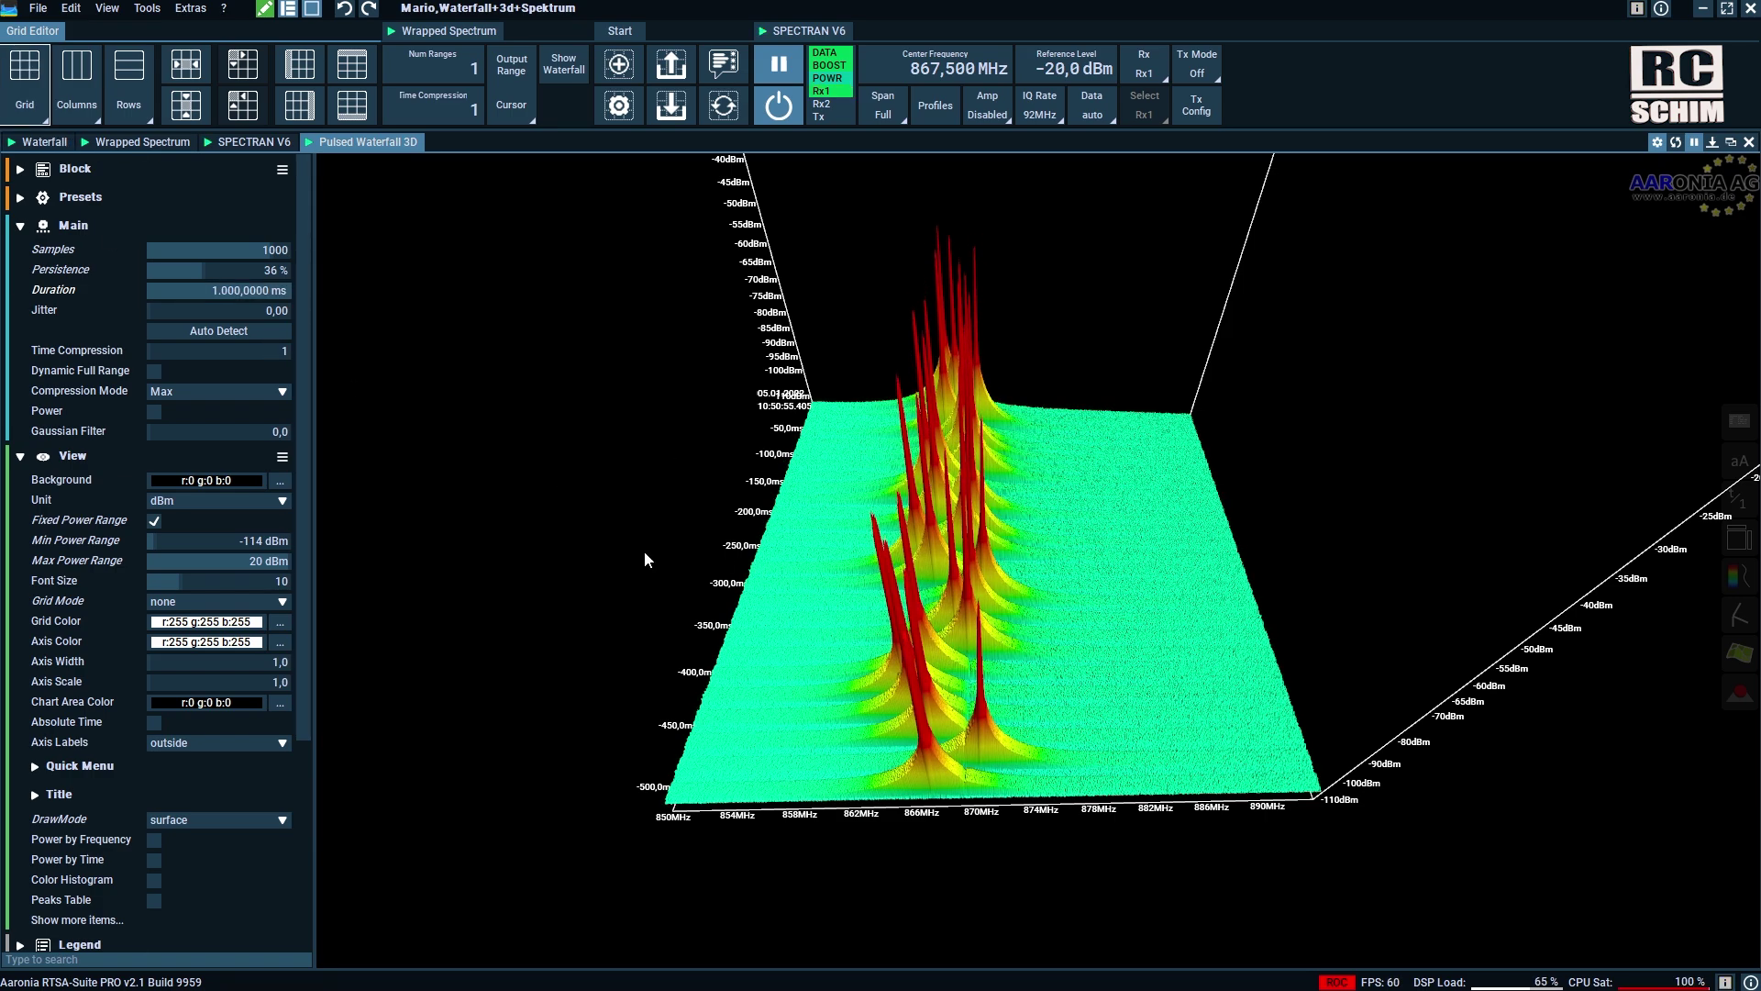
left_click_drag(644, 559, 1120, 531)
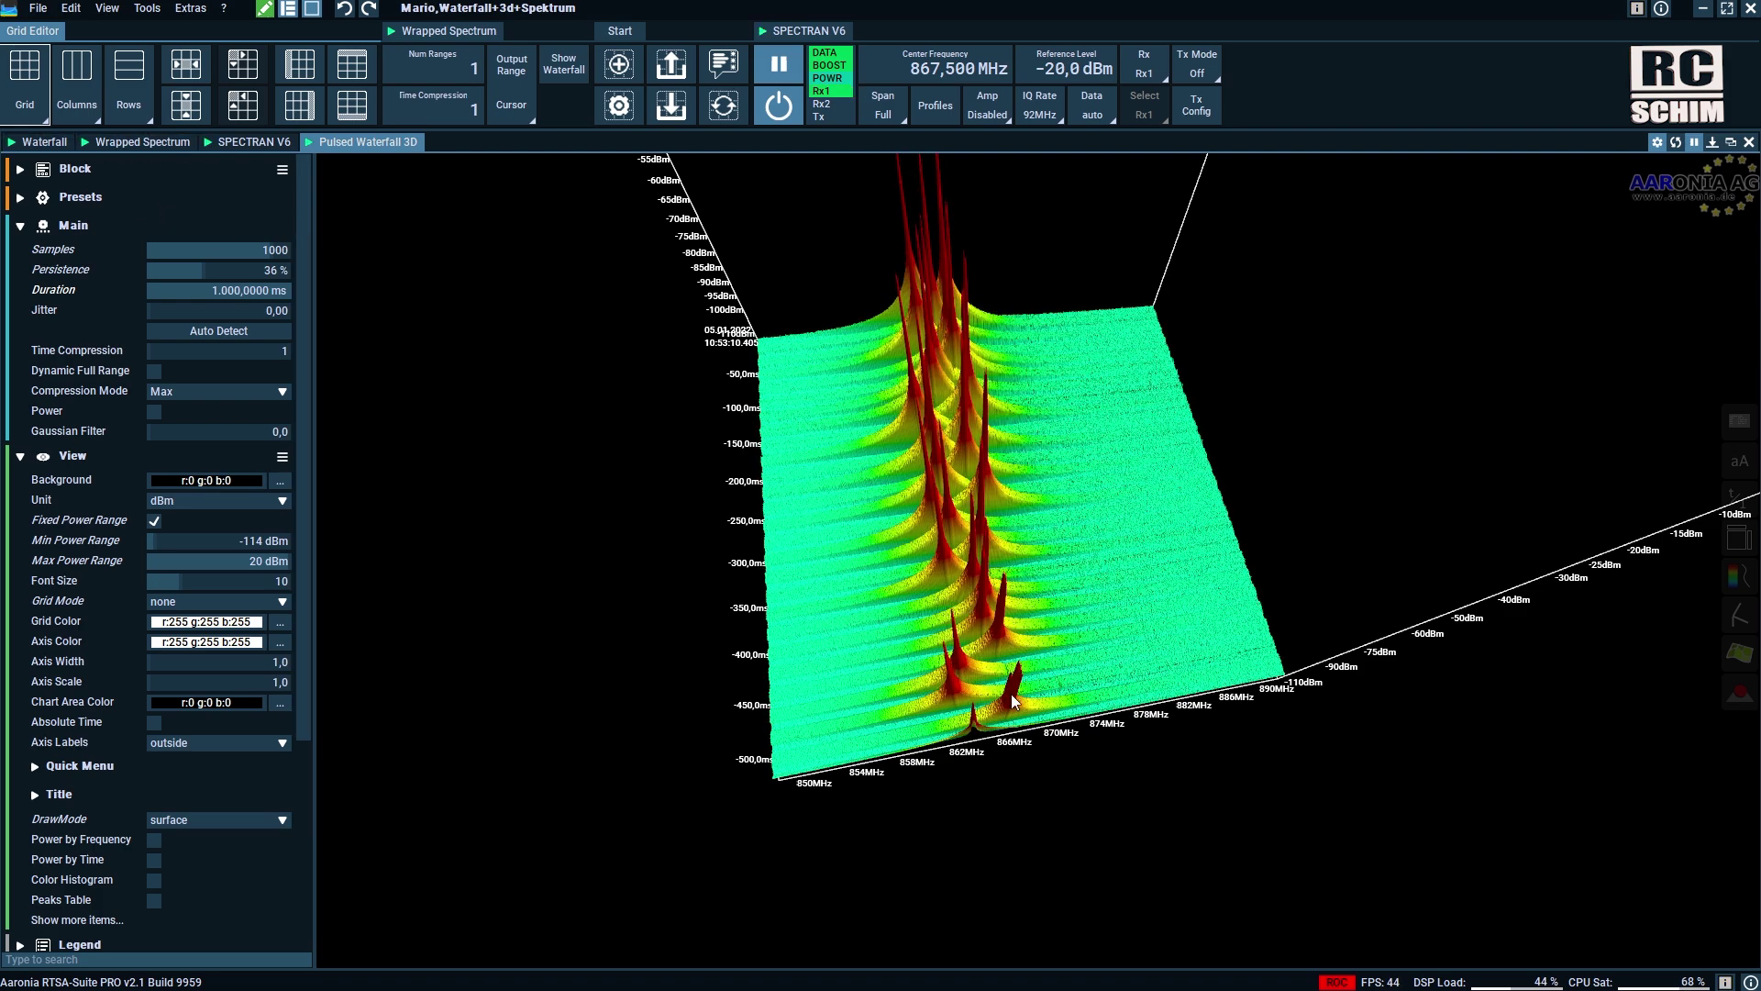
scroll(950, 657, "up", 3)
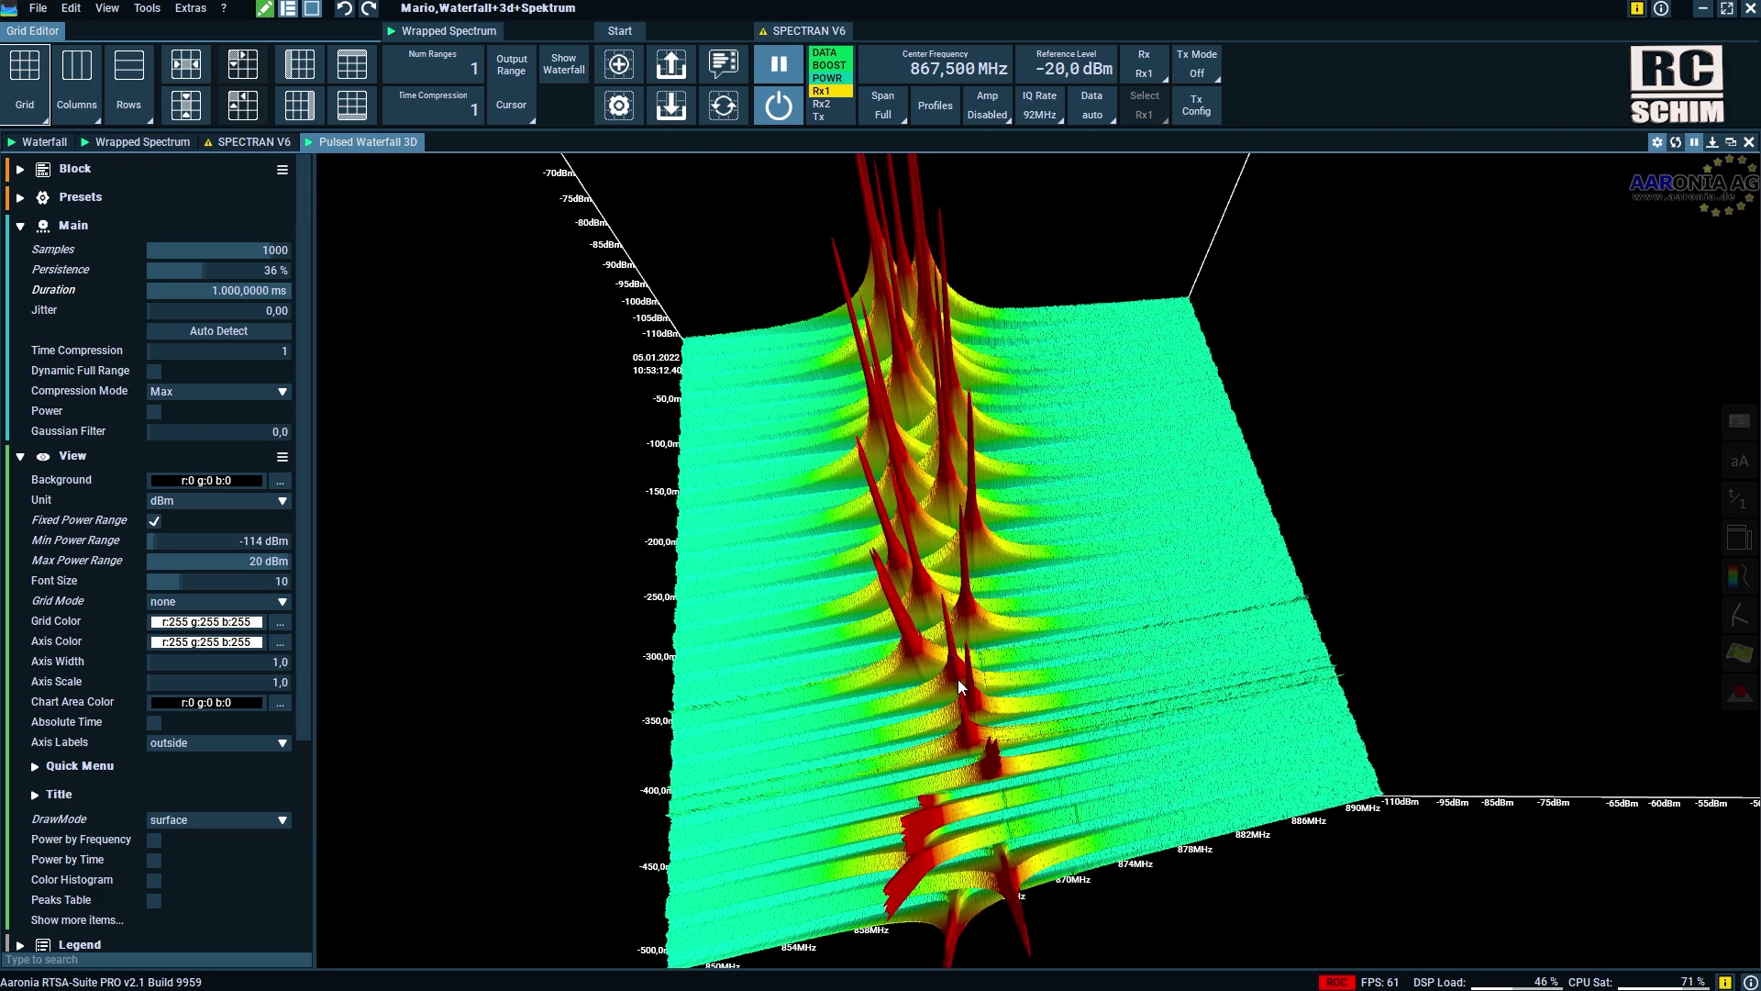
left_click_drag(957, 684, 1291, 780)
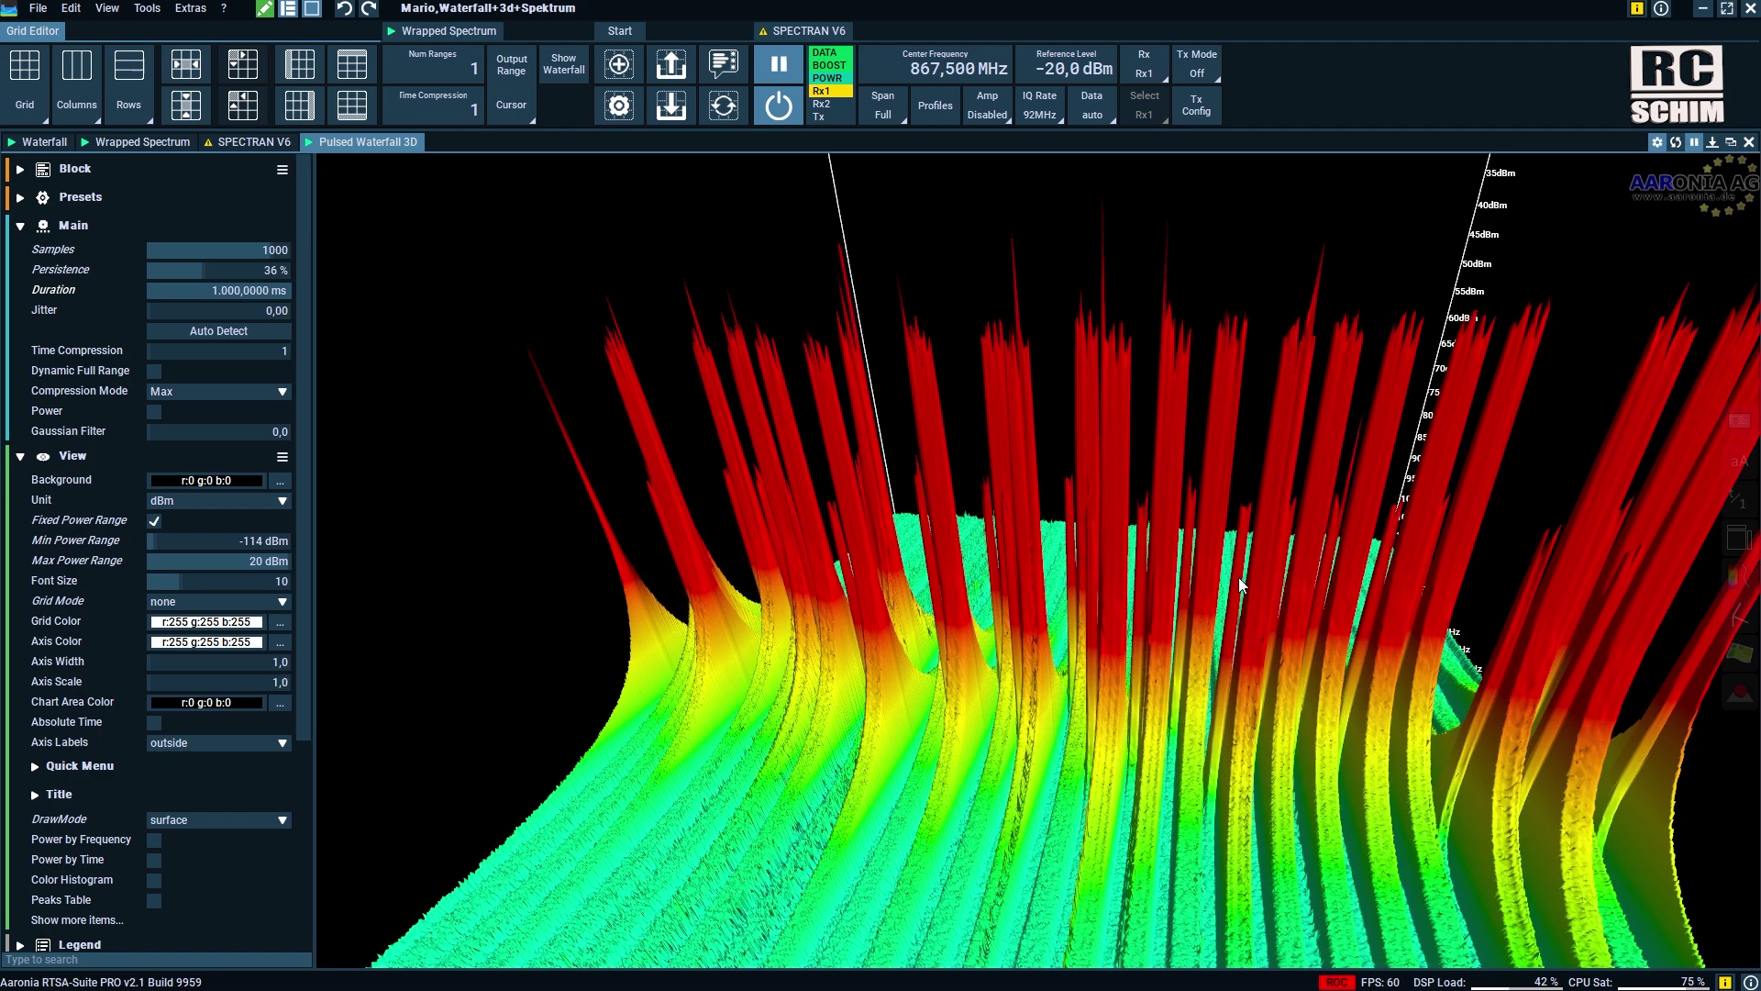
scroll(1238, 576, "down", 5)
scroll(1208, 448, "up", 4)
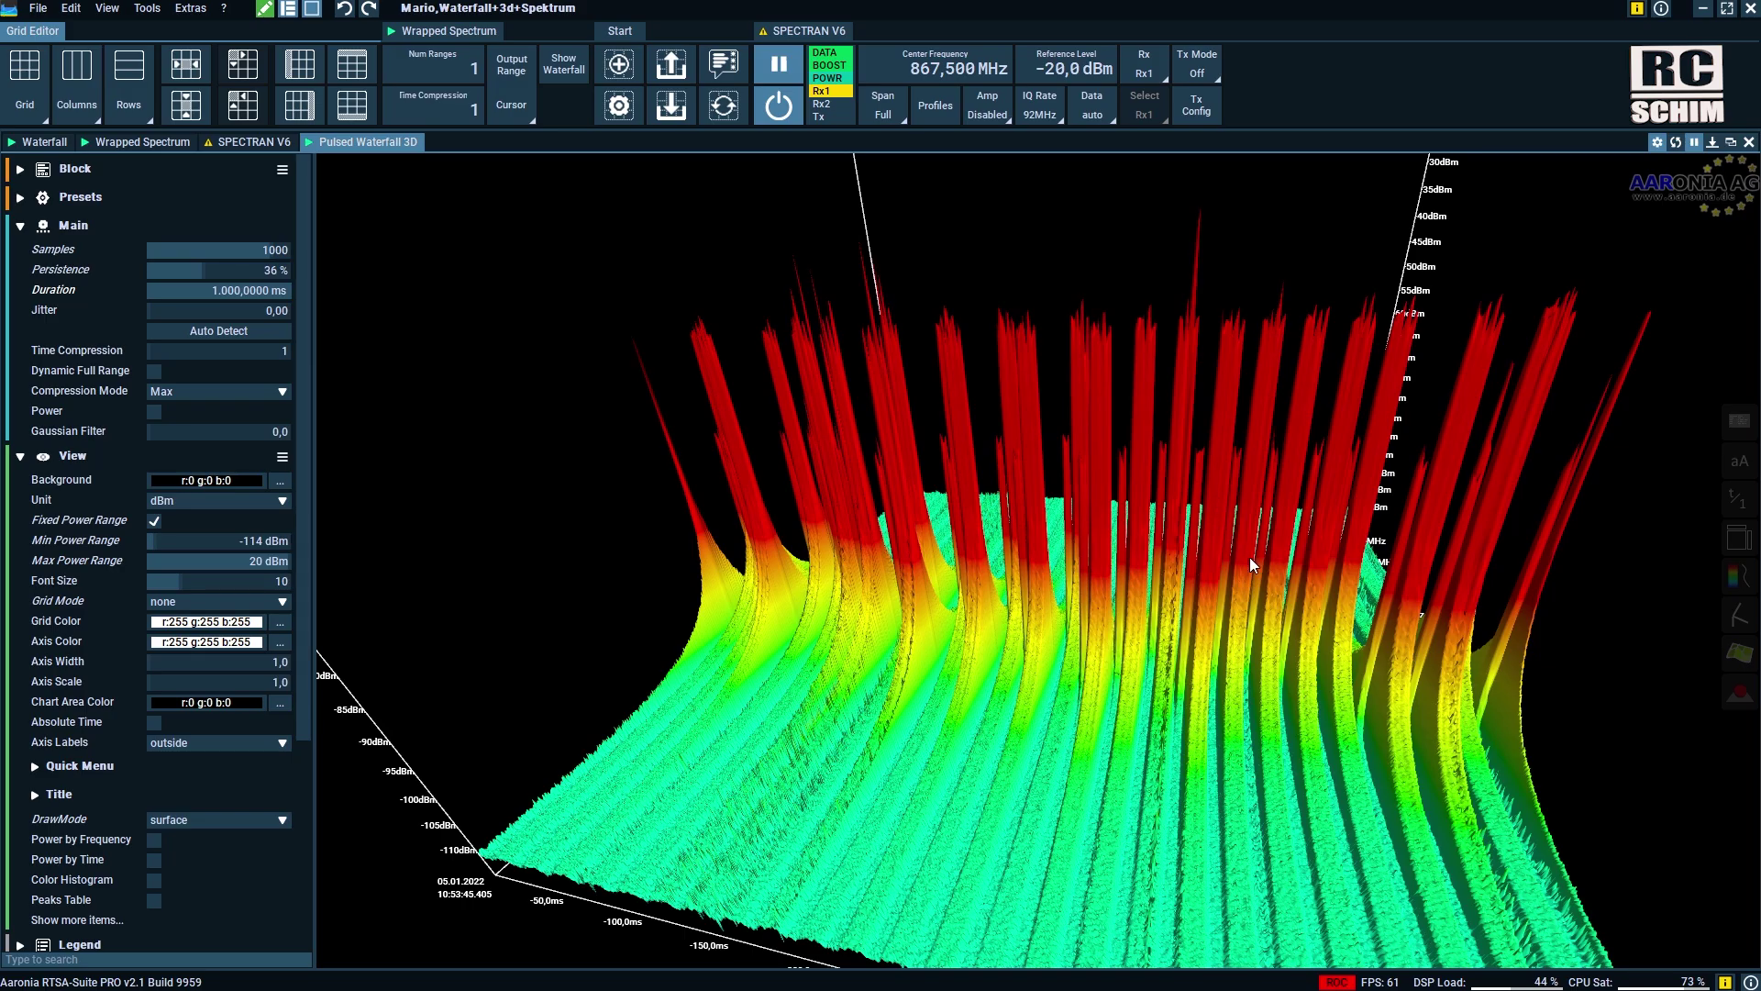
left_click_drag(1207, 472, 1263, 690)
Step: Switch to the 2D Waterfall view to inspect the 2.4 GHz band
left_click(22, 143)
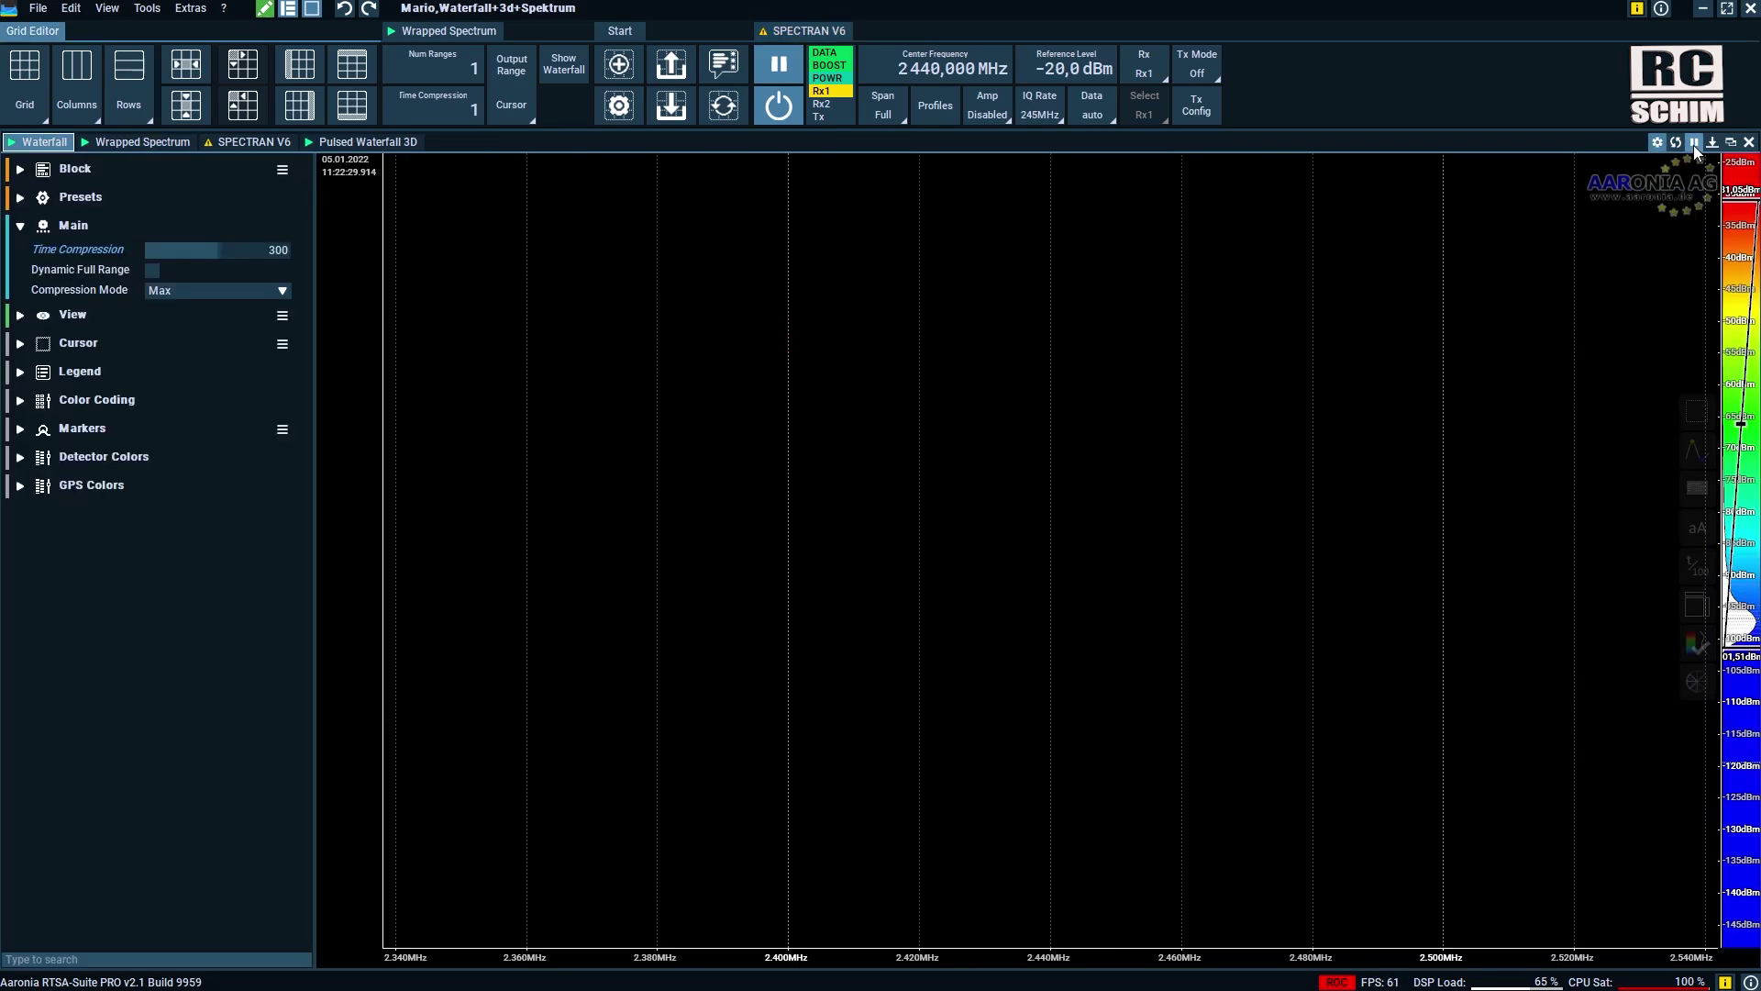
Step: Measure the 2.411–2.474 GHz hop block (62.1 MHz, 1,693 ms) in the Waterfall, then return to 3D
left_click(1693, 145)
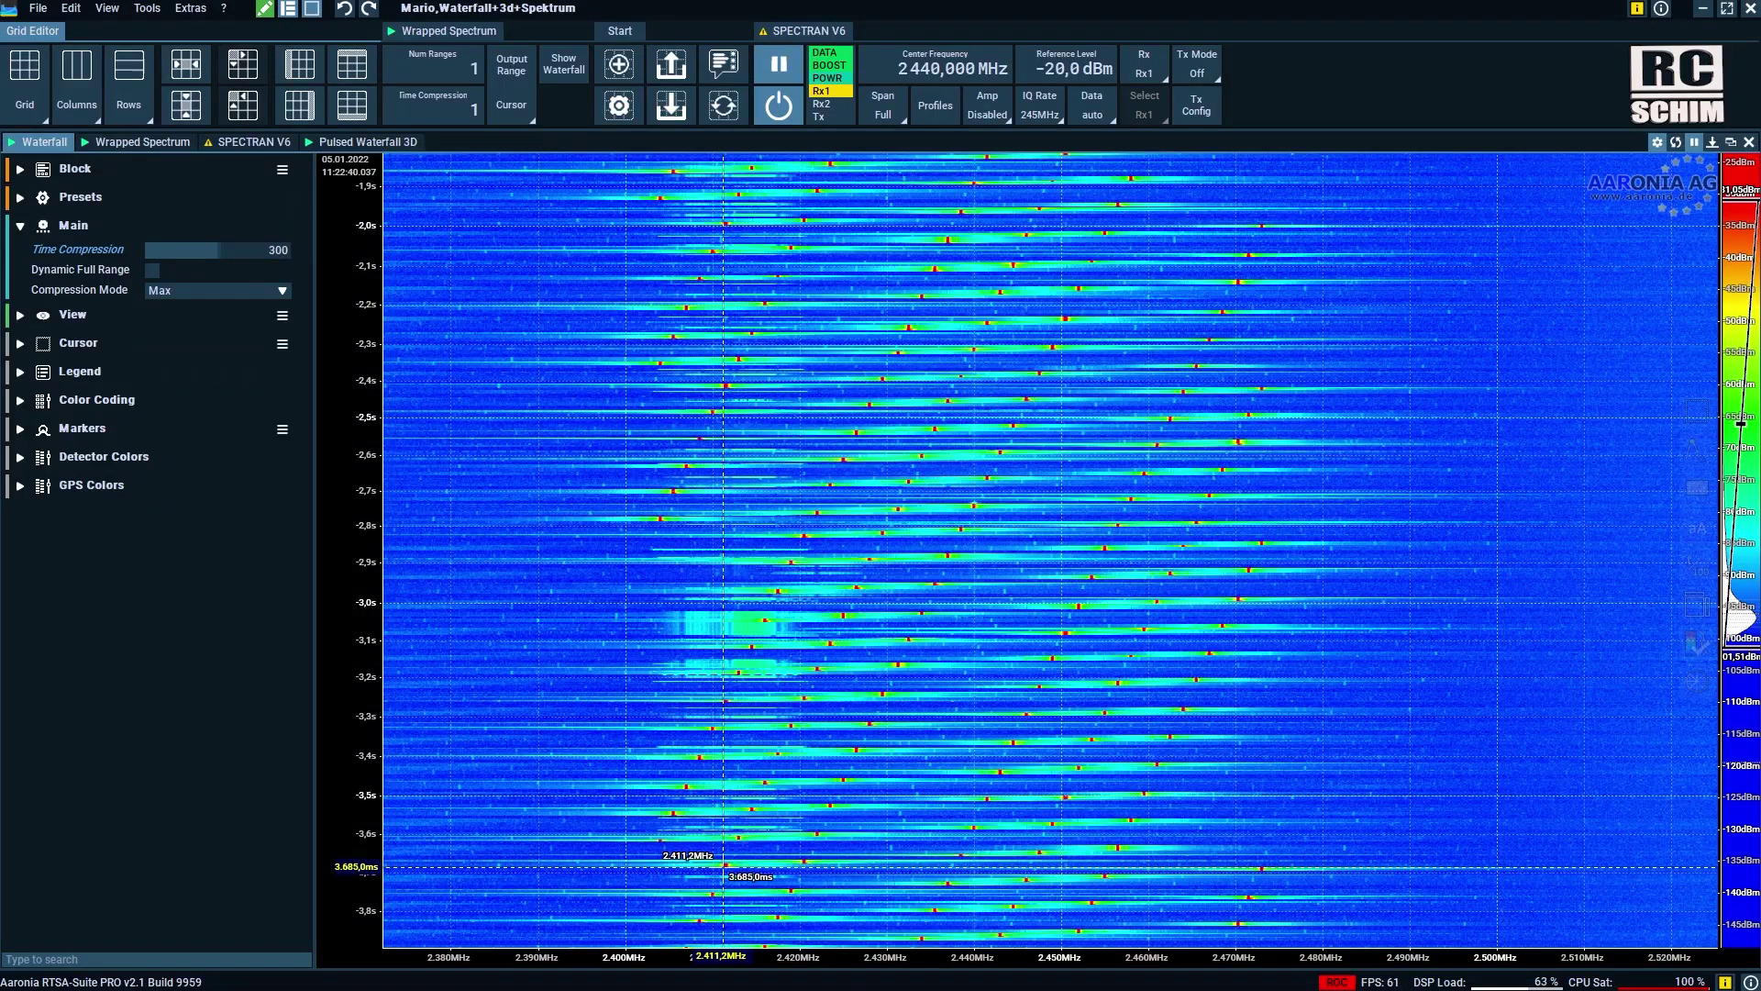
left_click_drag(723, 866, 1292, 556)
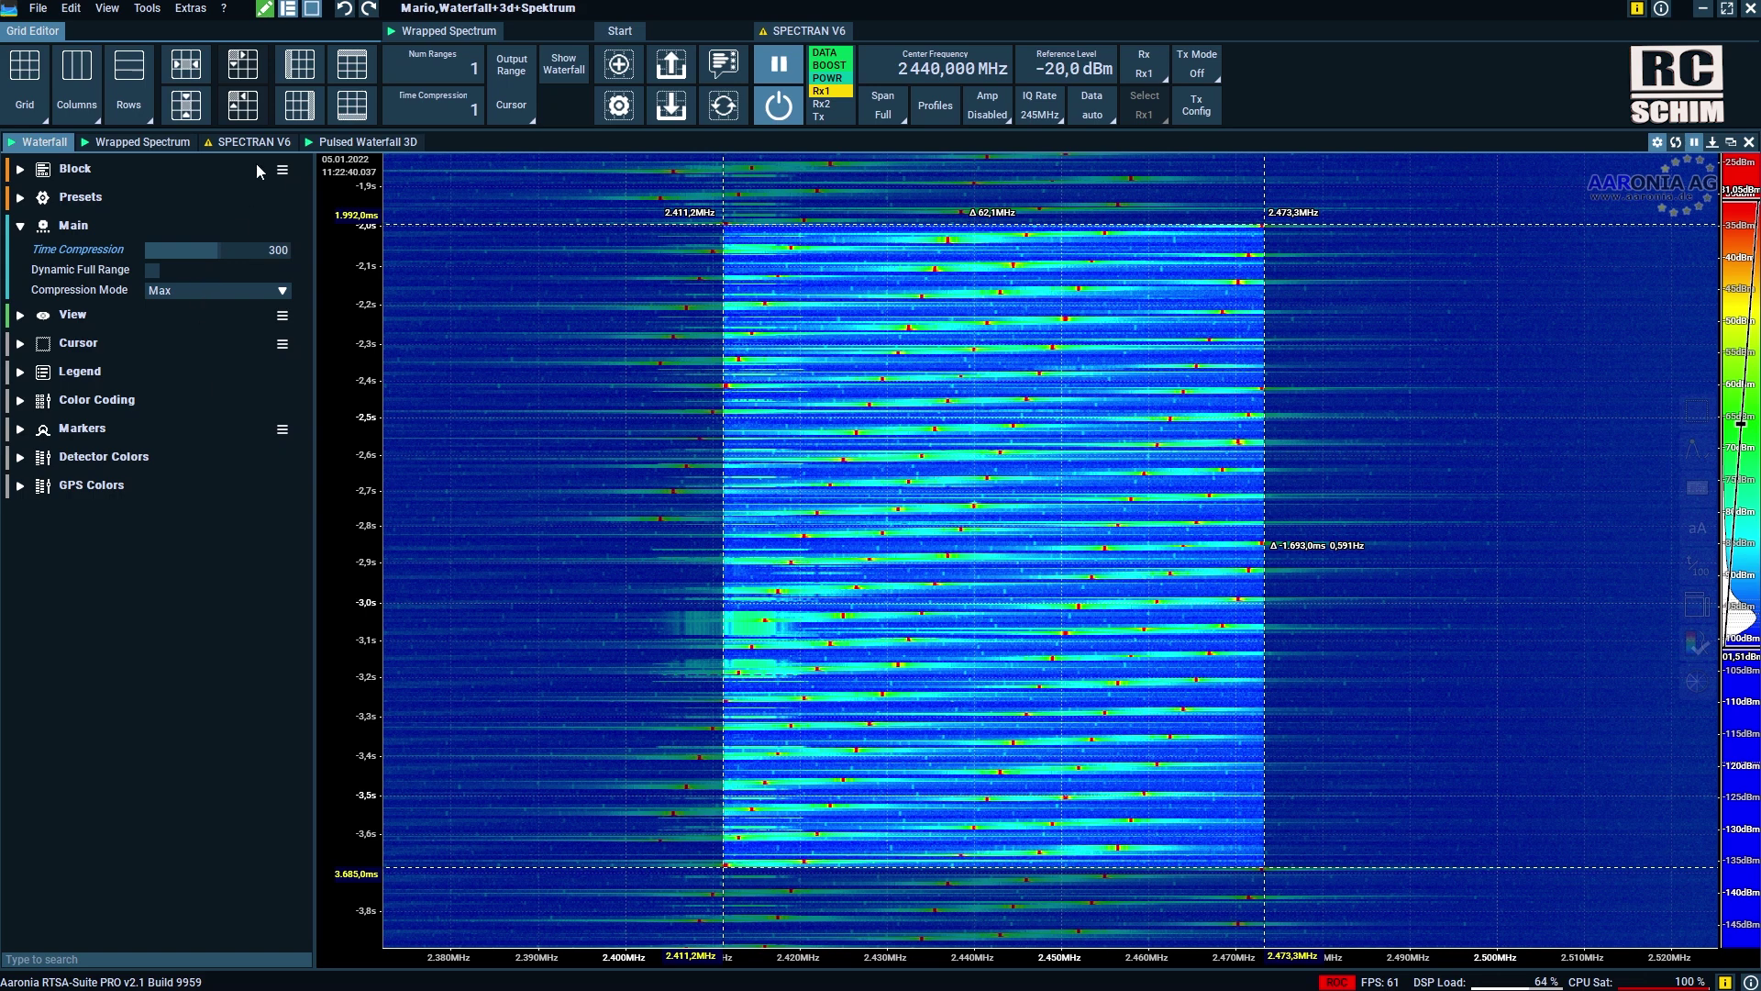
left_click(362, 142)
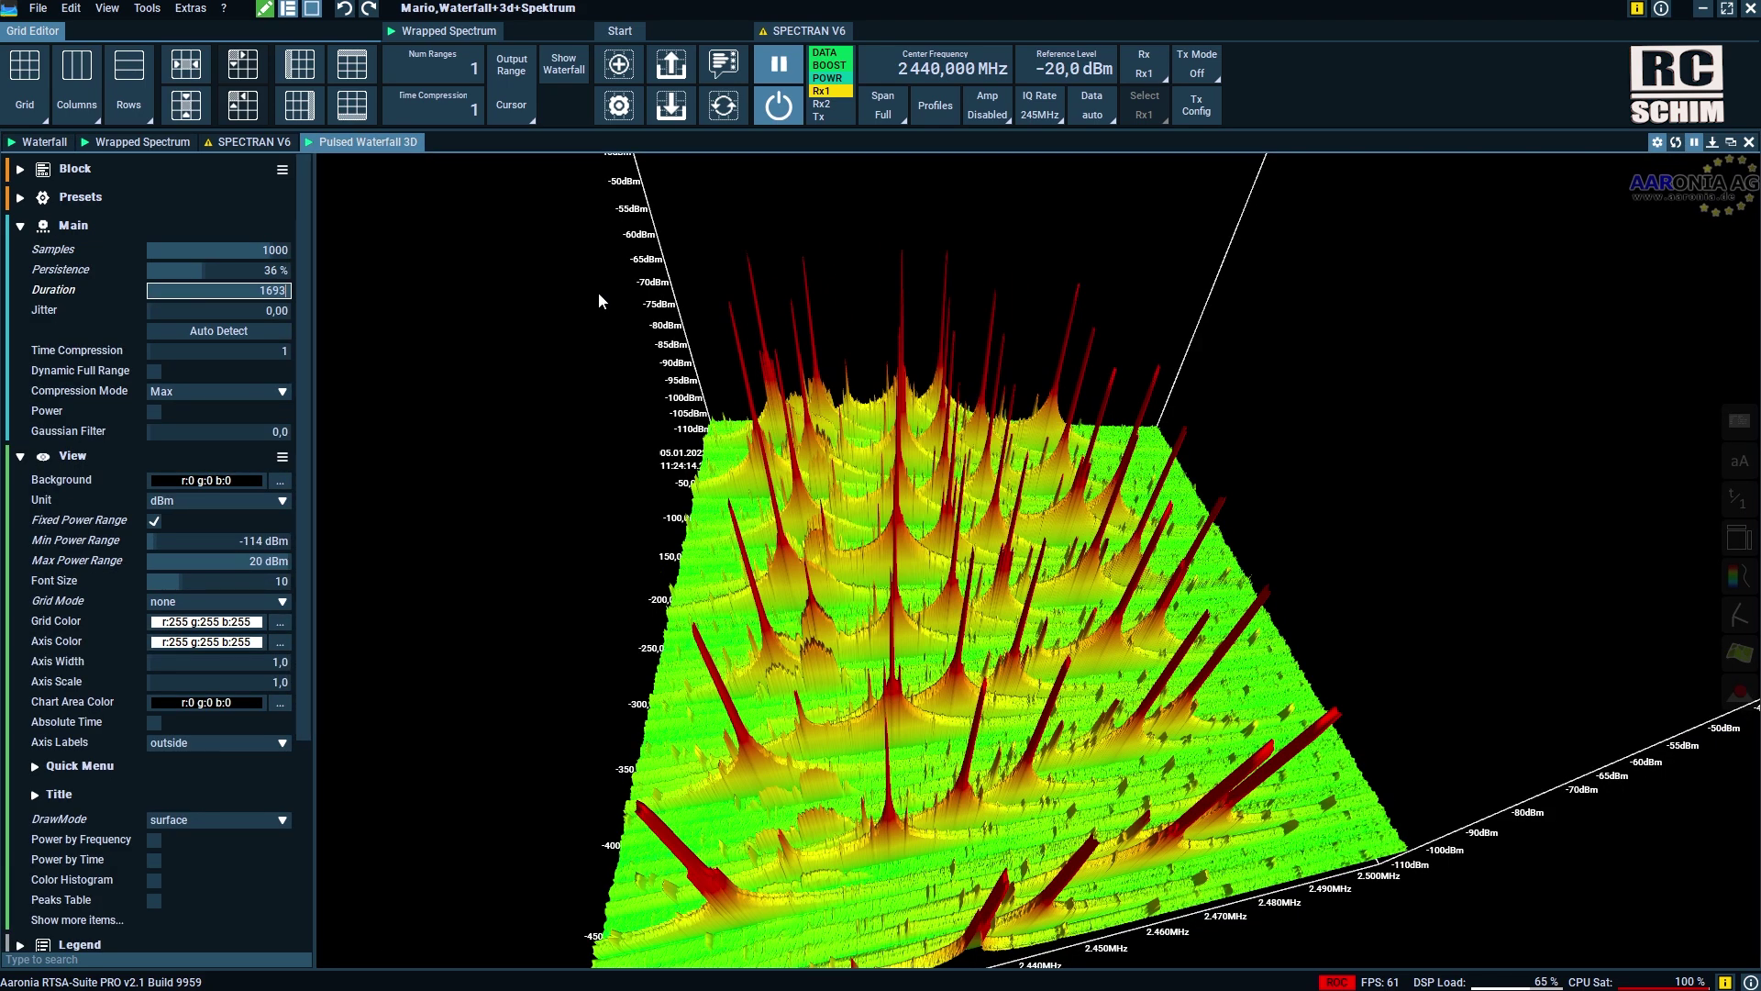
Step: Apply the 1,693 ms duration and zoom out to see the whole 3D waterfall
key("Return")
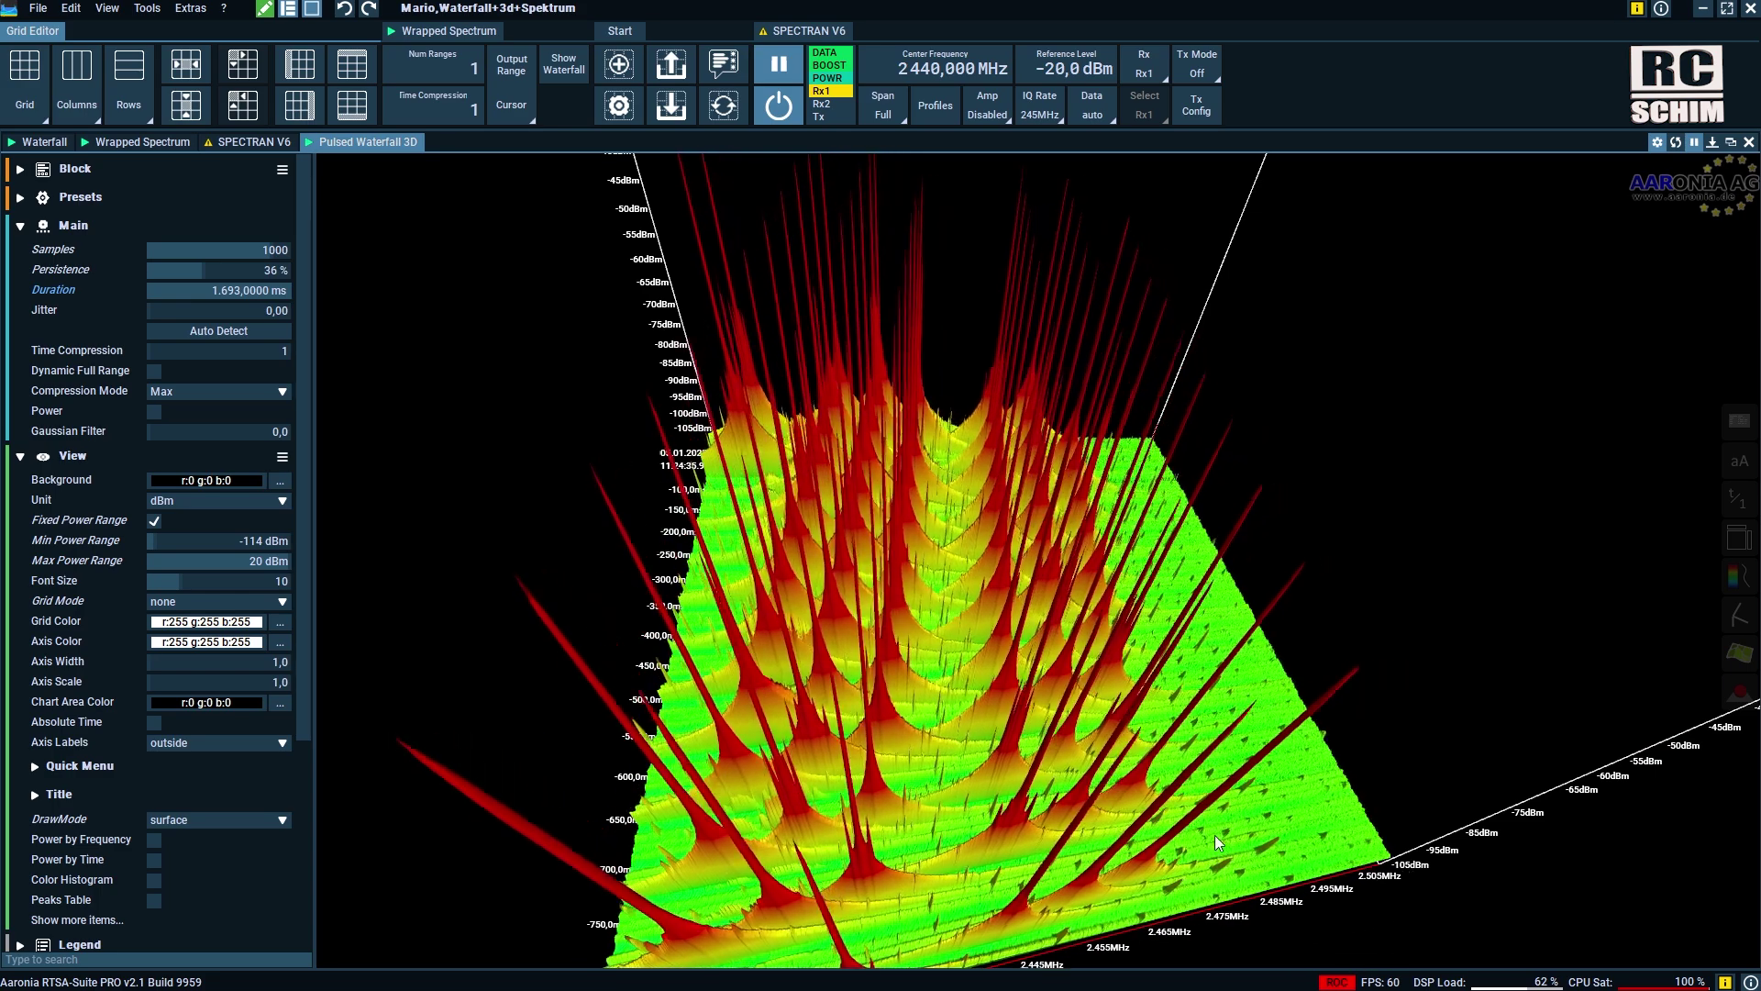
left_click_drag(1323, 792, 1016, 649)
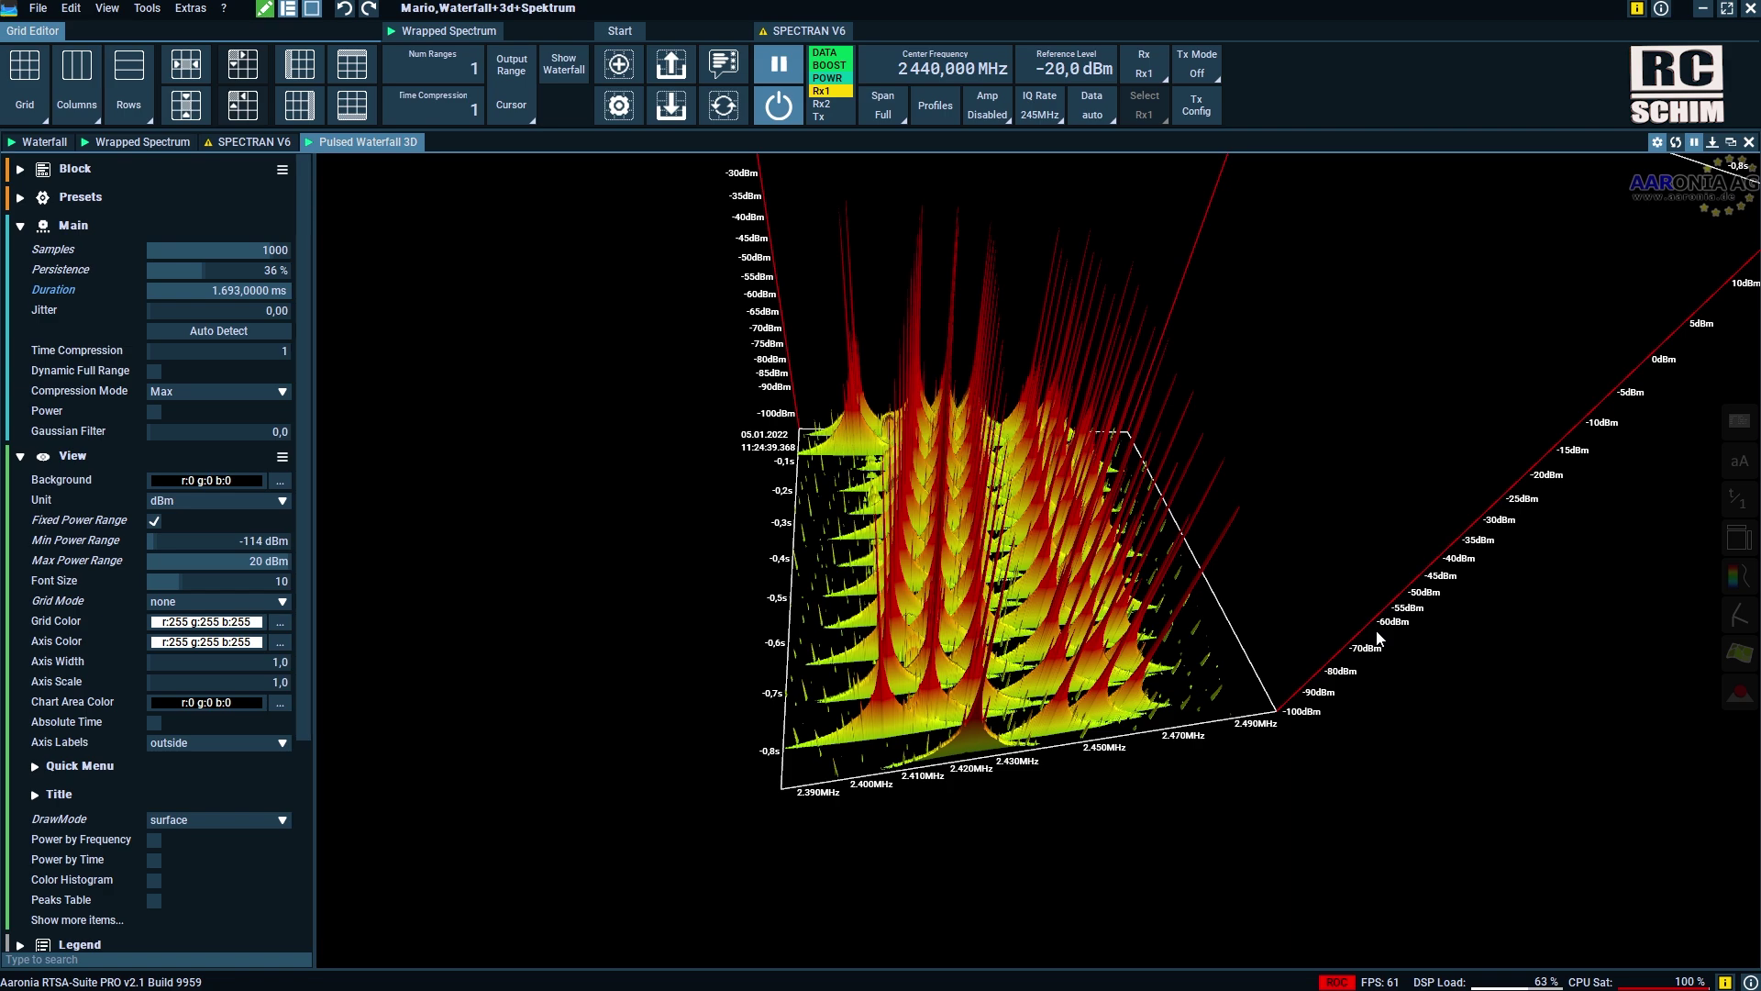
scroll(1392, 635, "down", 3)
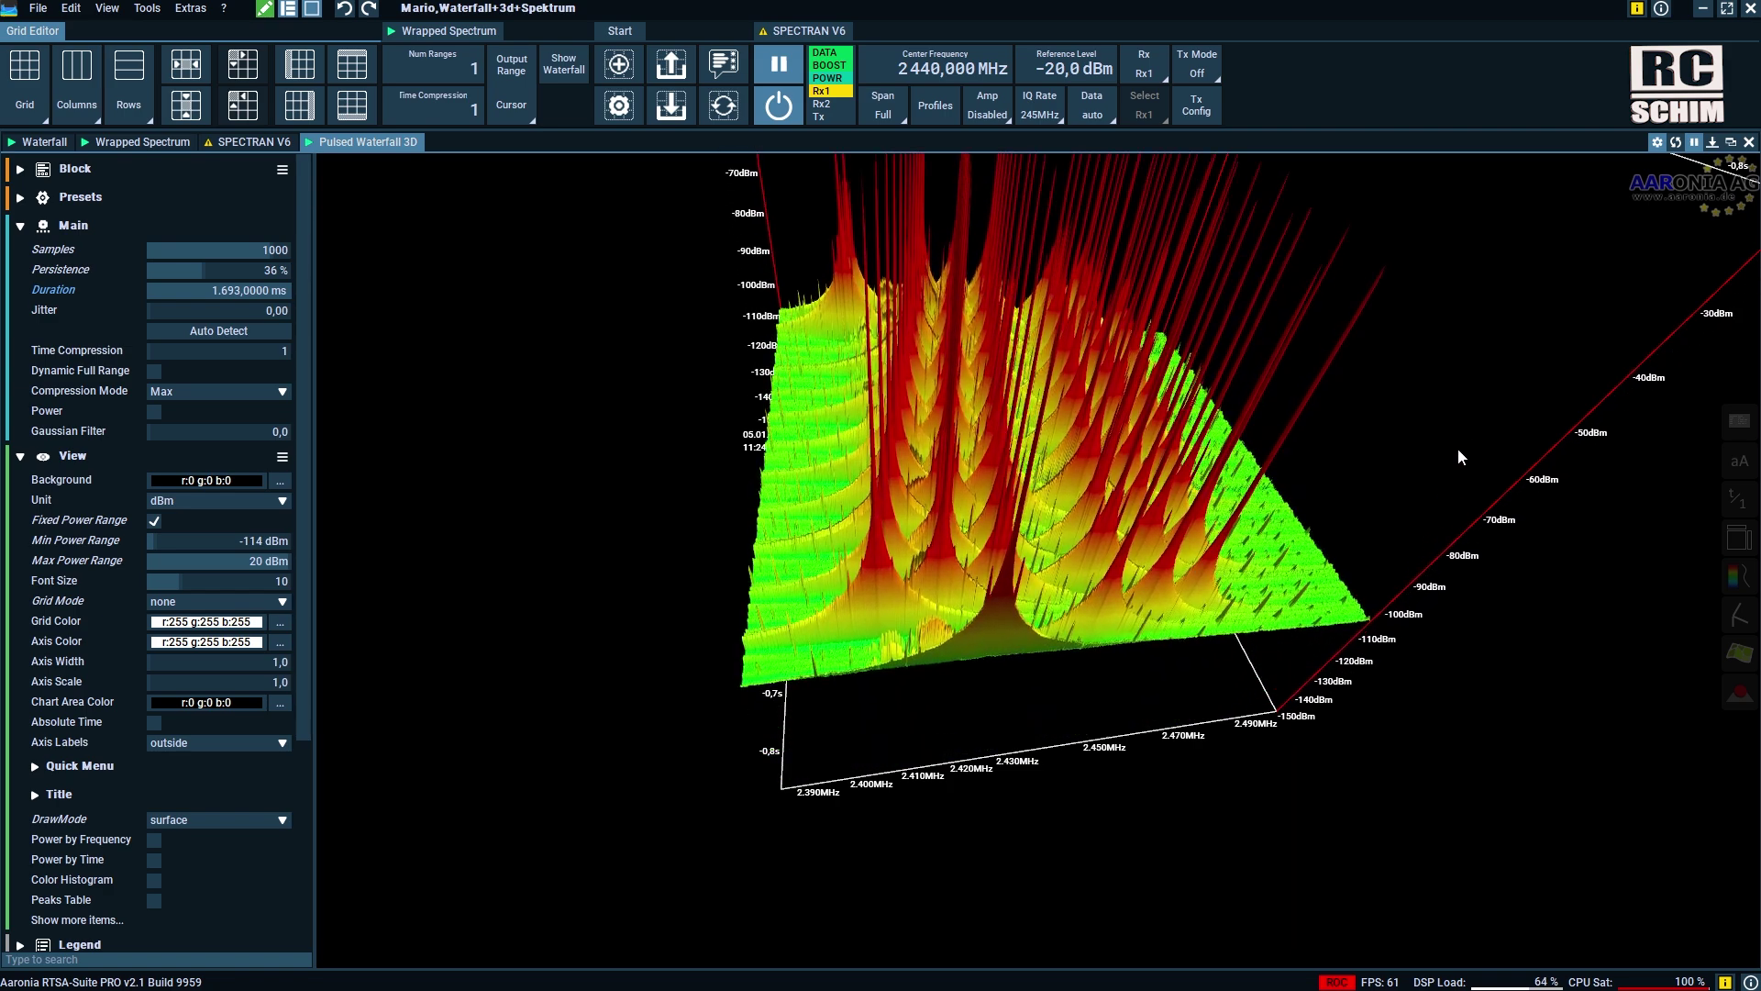
scroll(1390, 679, "down", 2)
scroll(1391, 678, "down", 2)
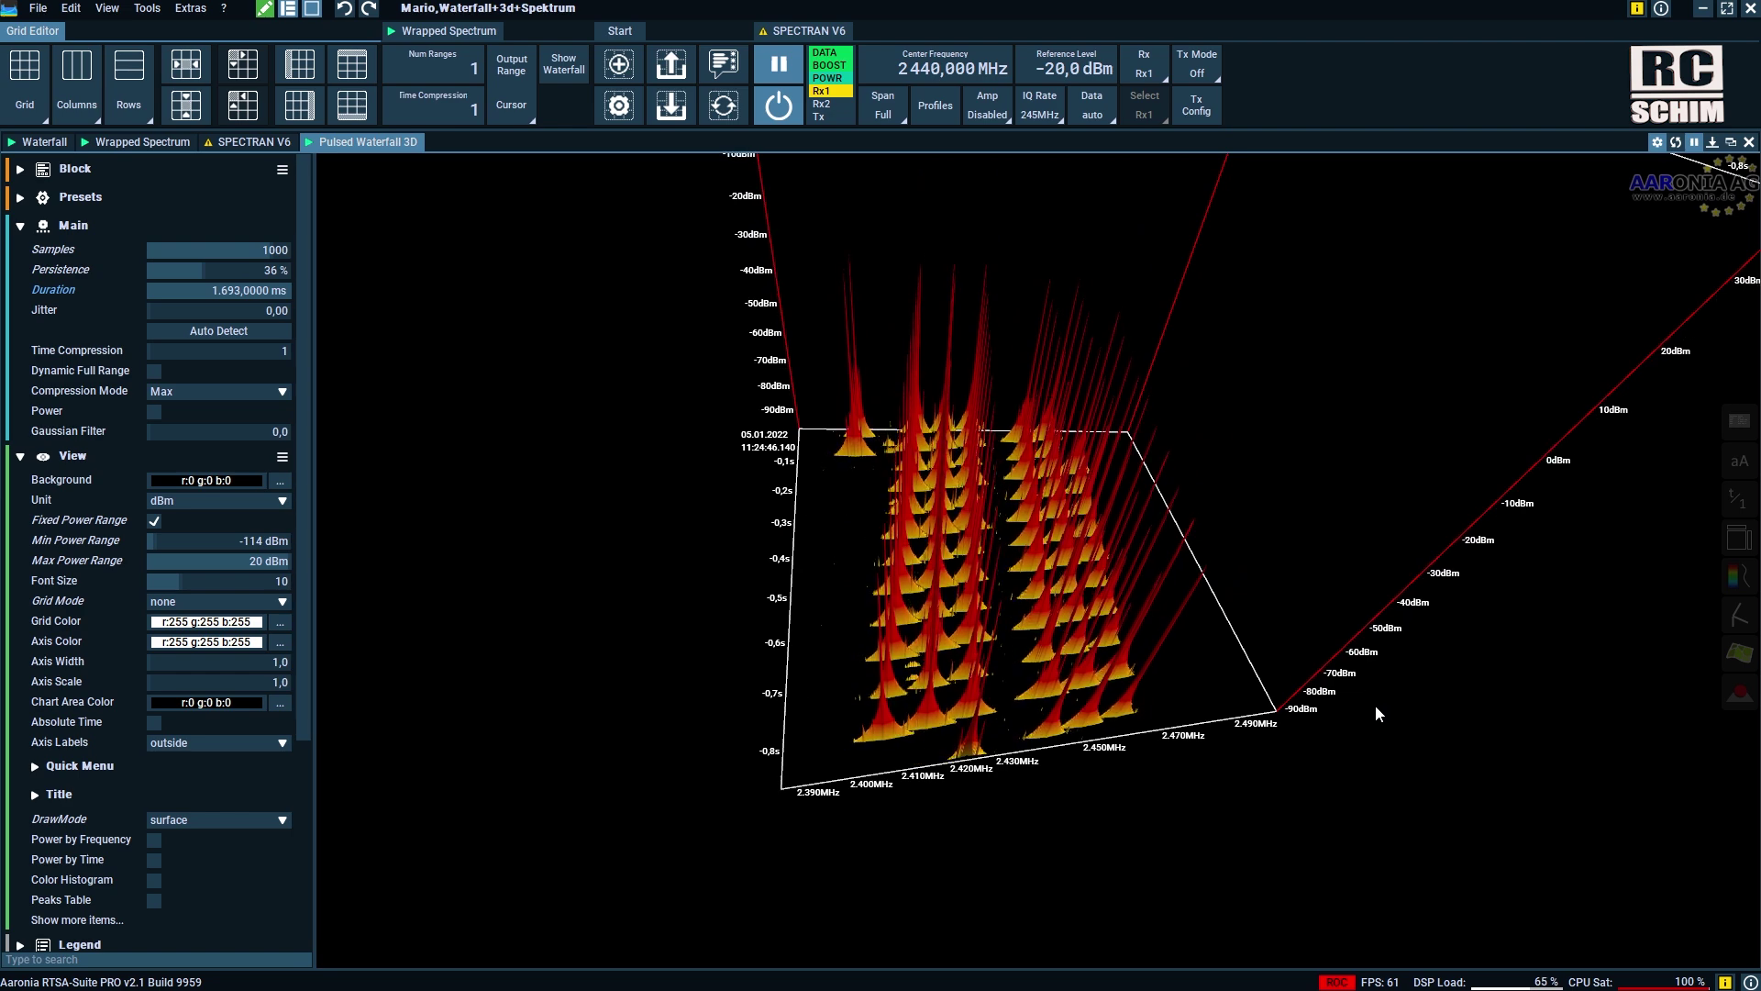
Step: Rotate and enlarge the 3D waterfall, then shift its power scale upward to reveal the noise floor
mouse_move(1224, 787)
left_mouse_down()
mouse_move(1200, 750)
mouse_move(1203, 802)
left_mouse_up()
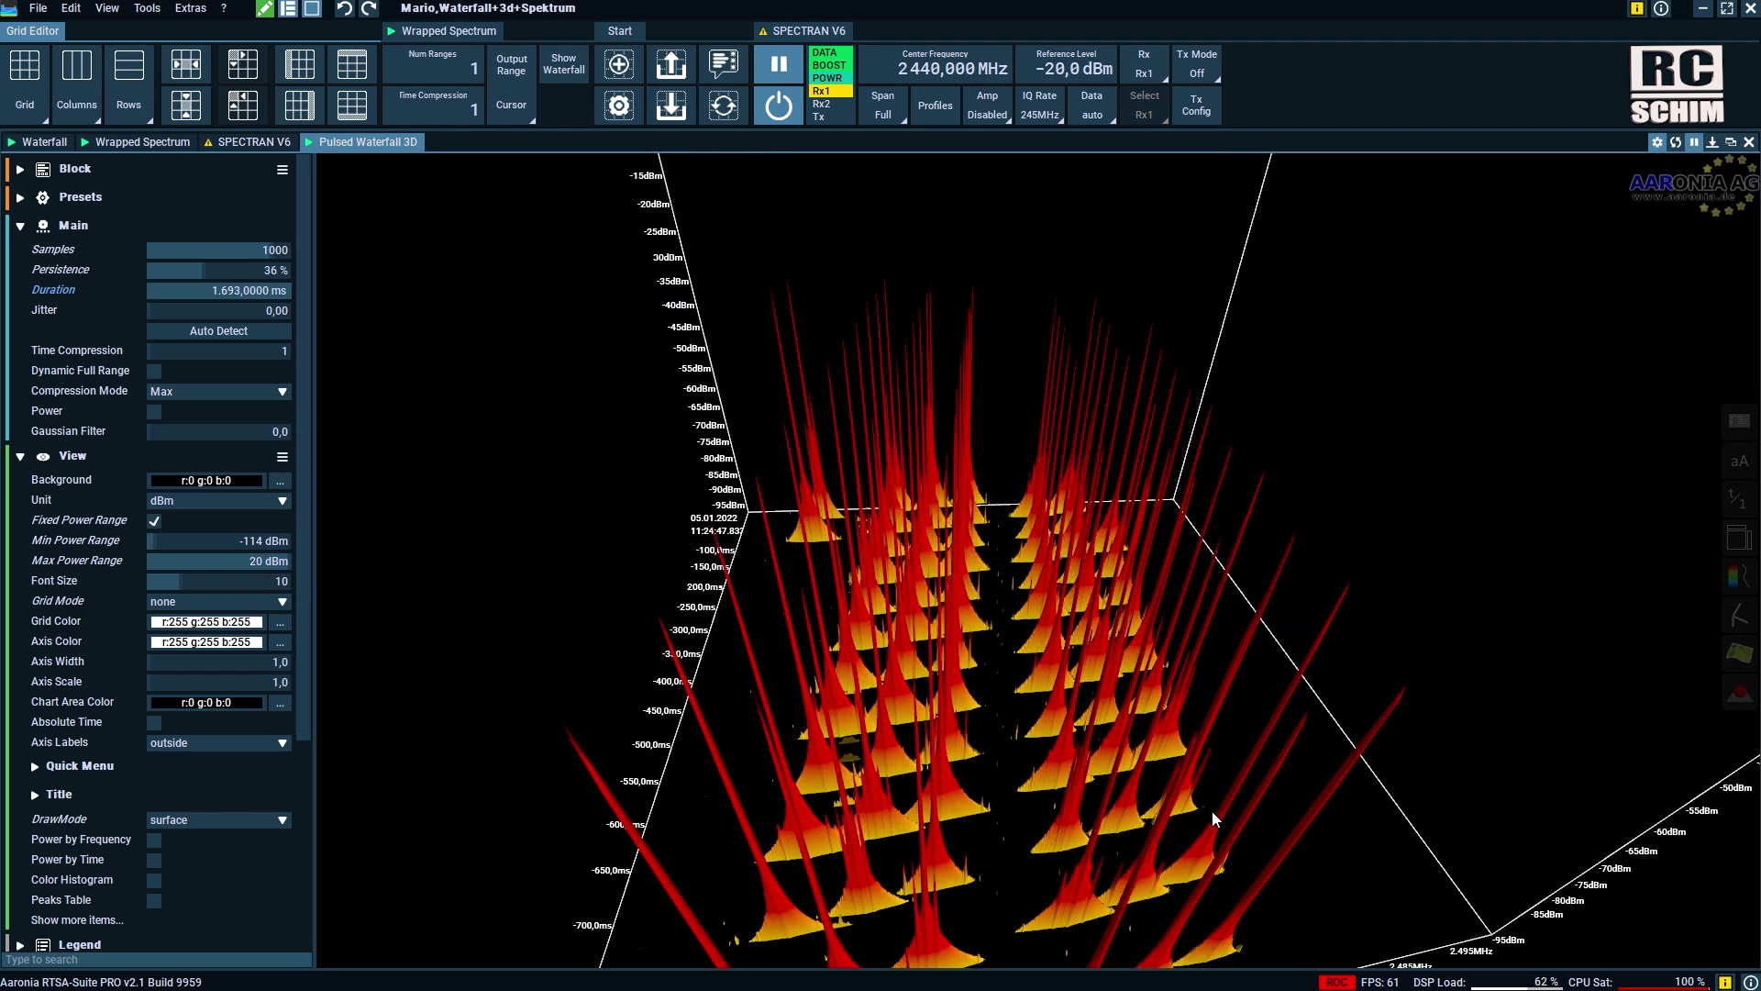
left_click_drag(1213, 811, 1073, 737)
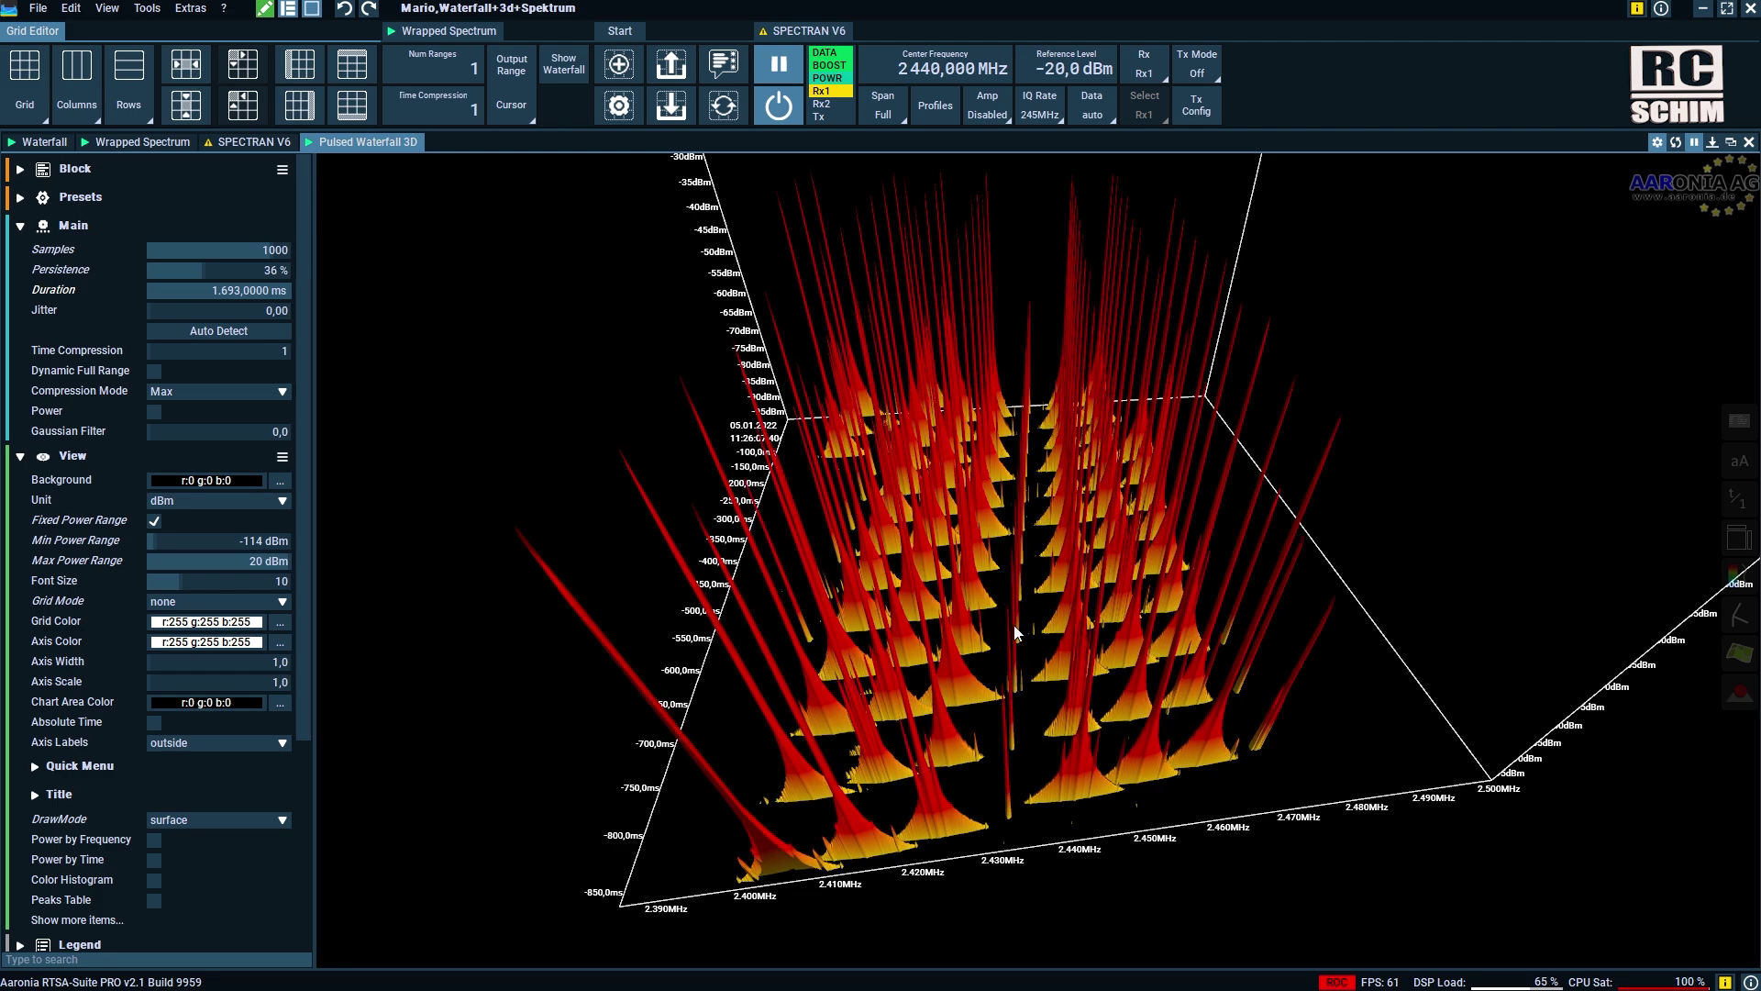
left_click_drag(1017, 664, 1078, 706)
left_click_drag(1644, 706, 1752, 662)
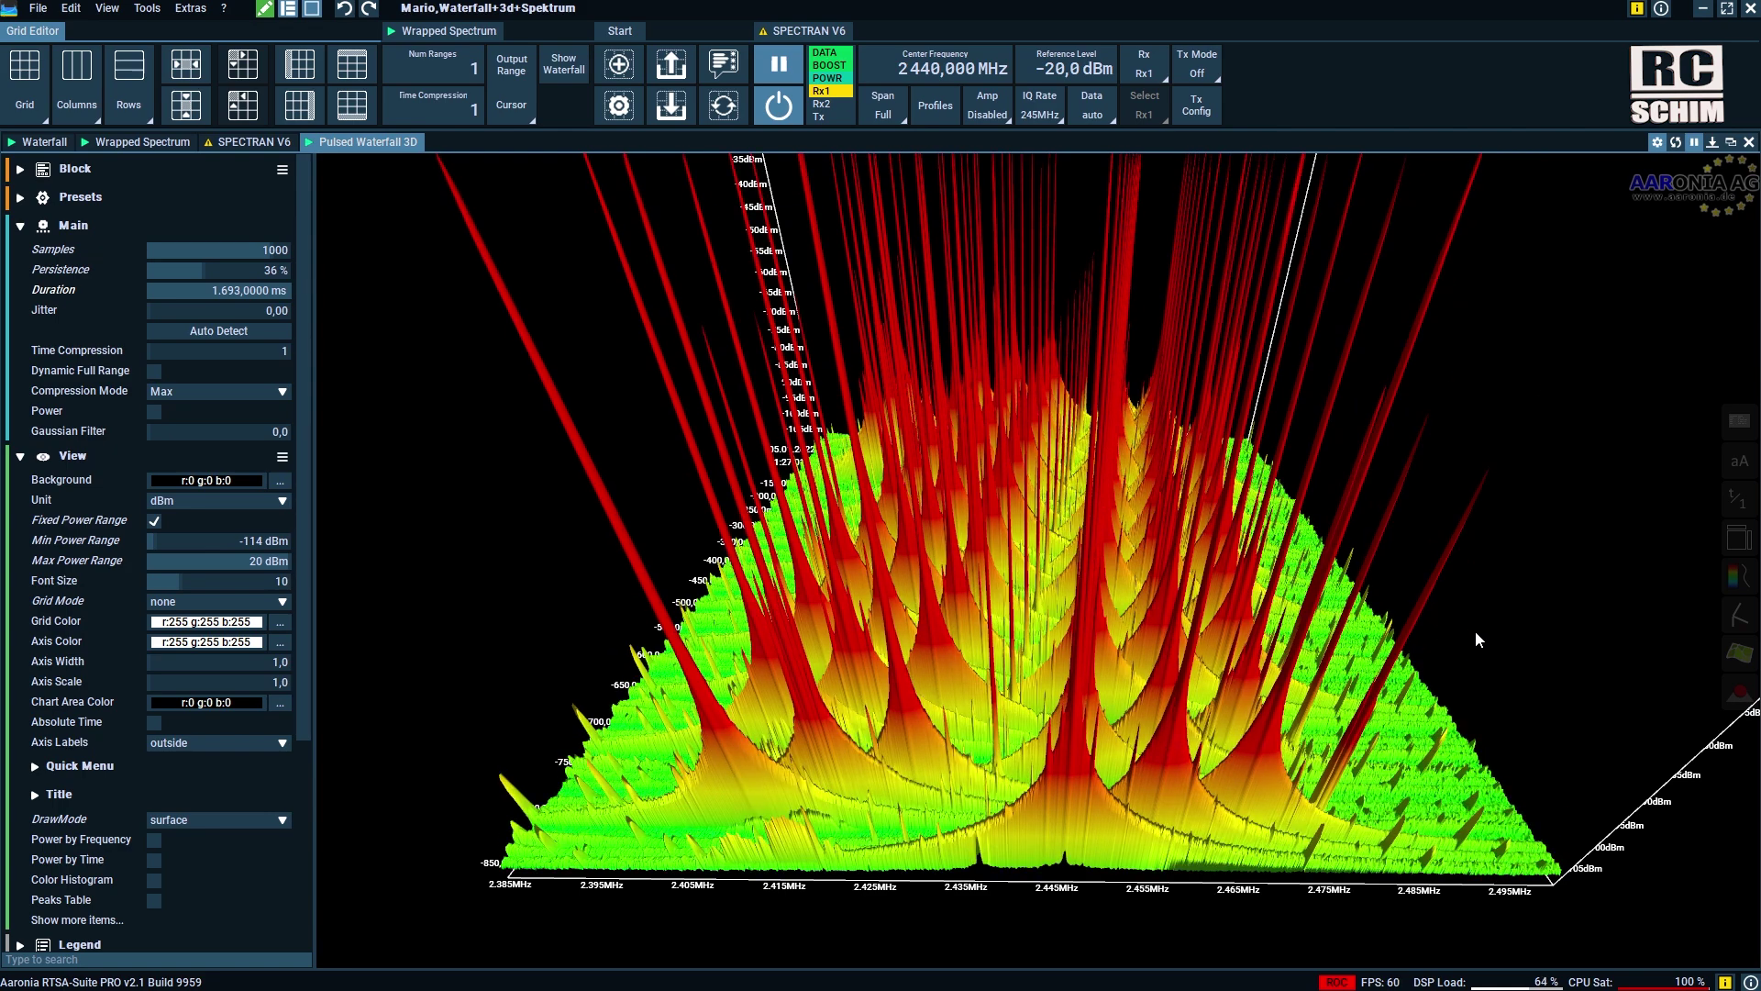
Step: Switch to the 2D waterfall and zoom in on the individual hops
left_click(41, 142)
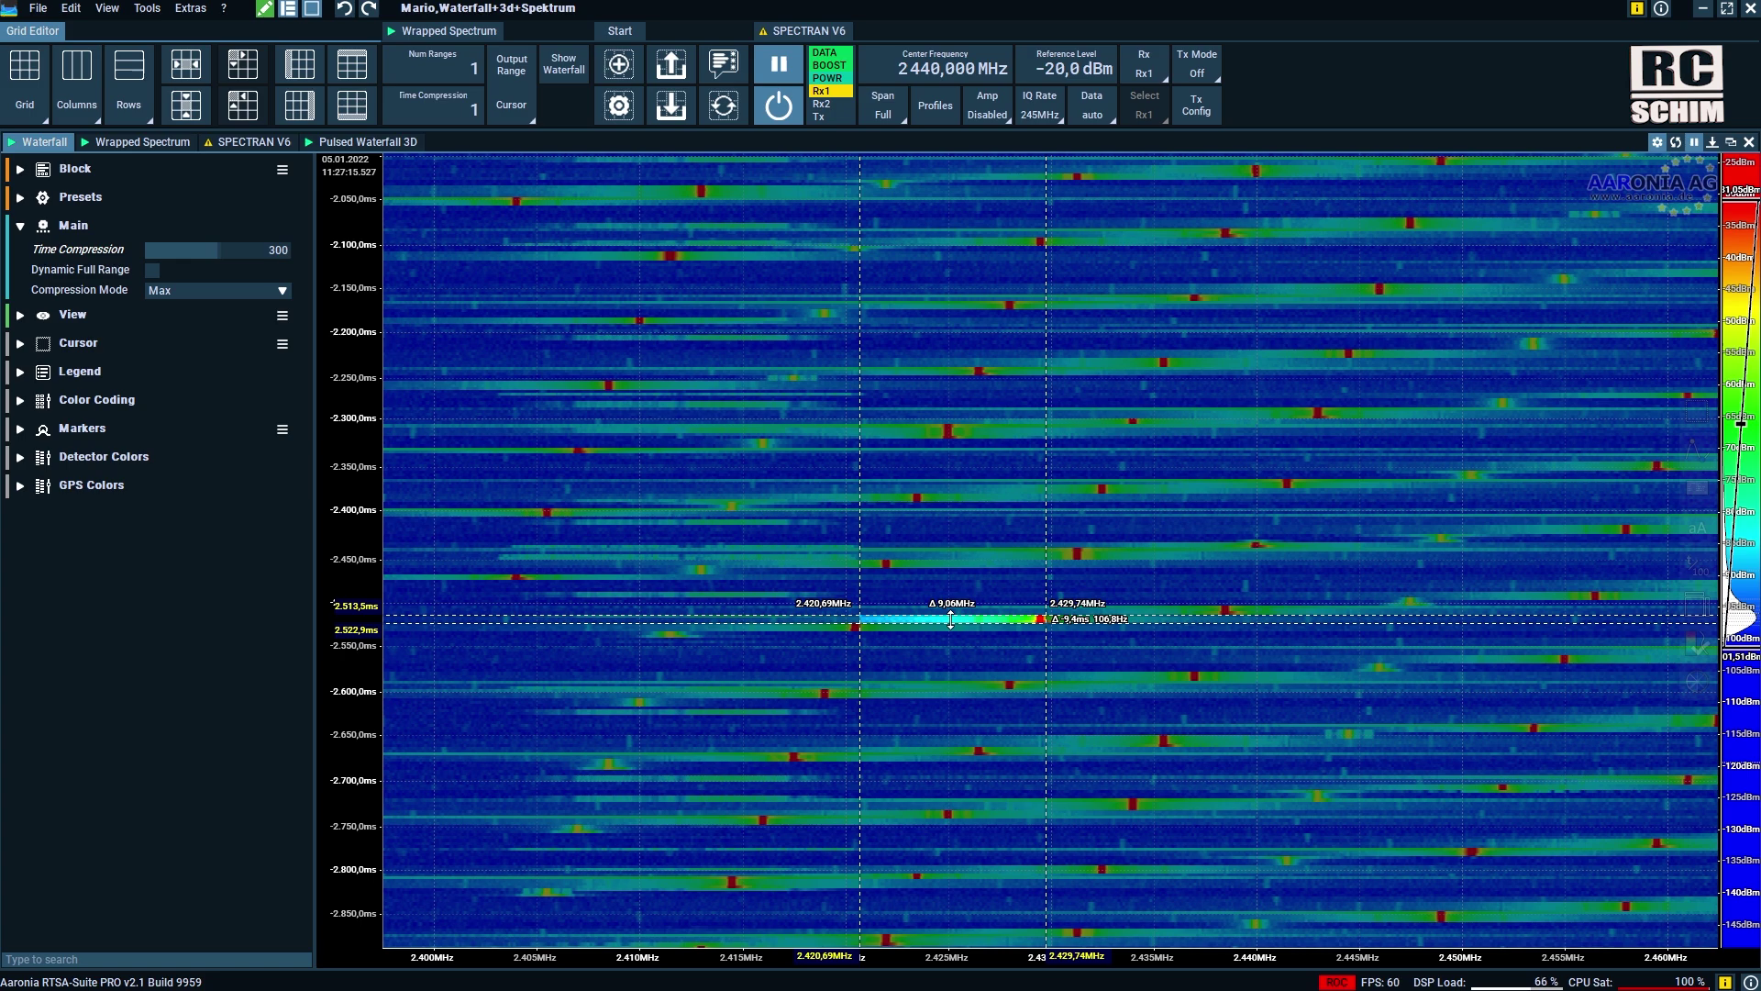
scroll(949, 646, "up", 8)
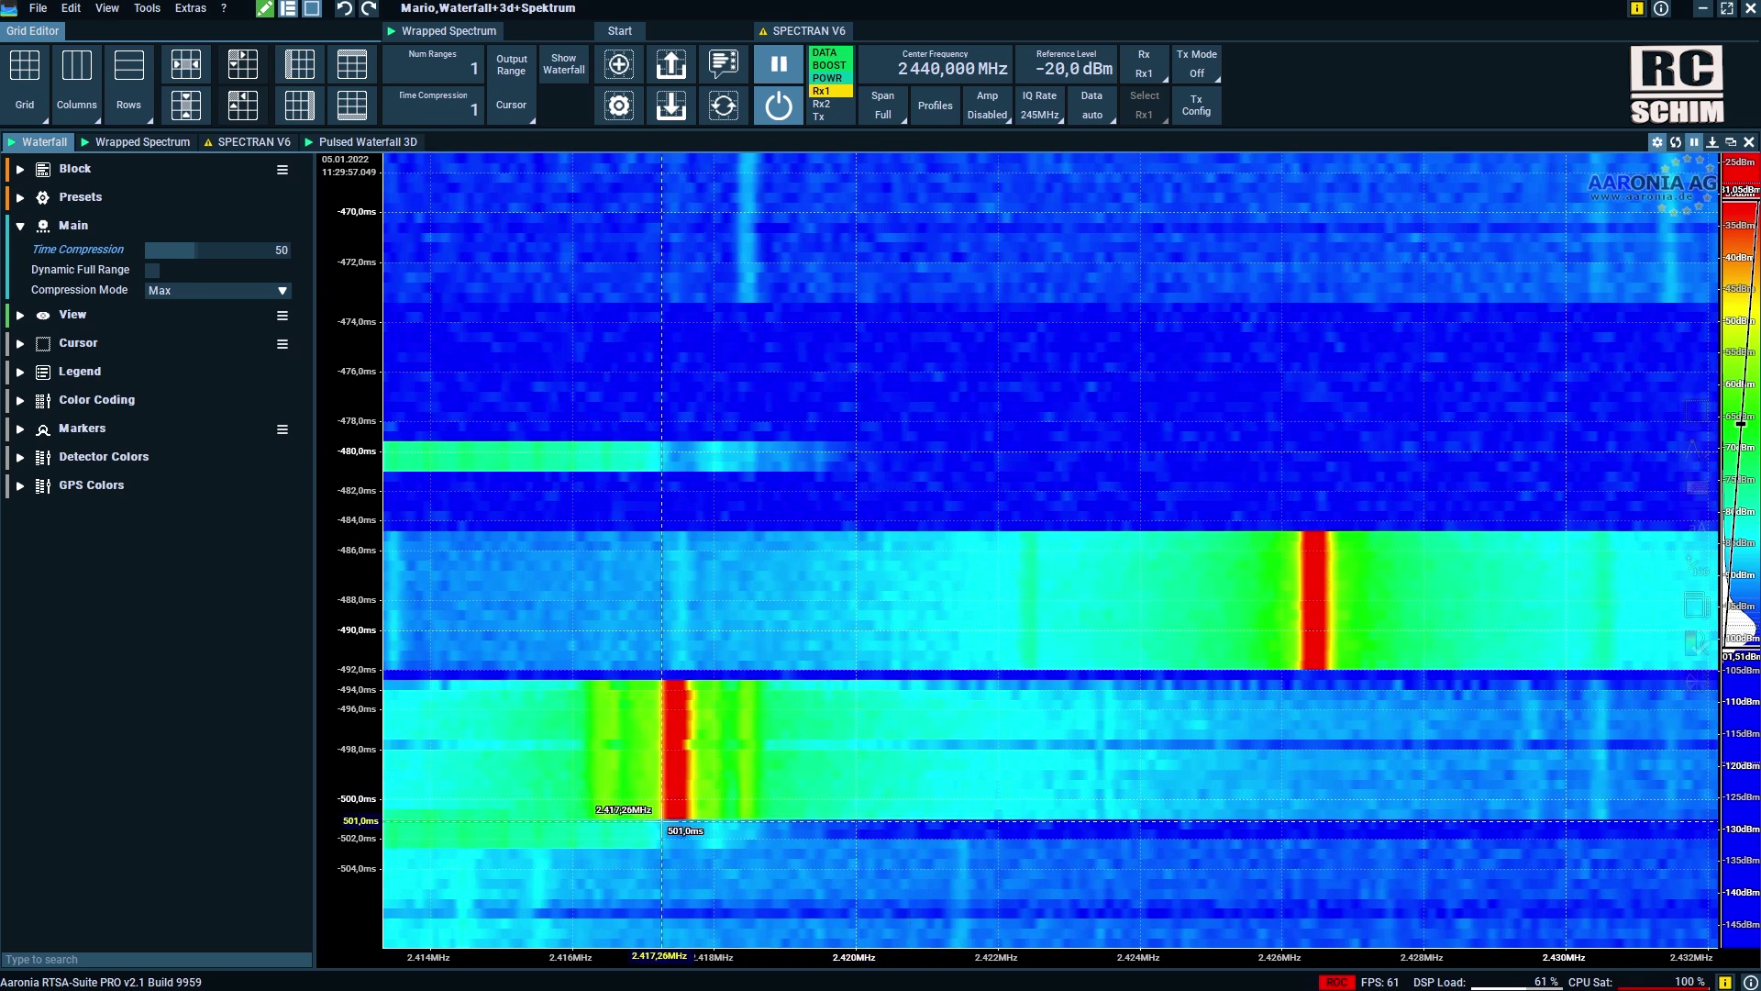
scroll(658, 843, "up", 3)
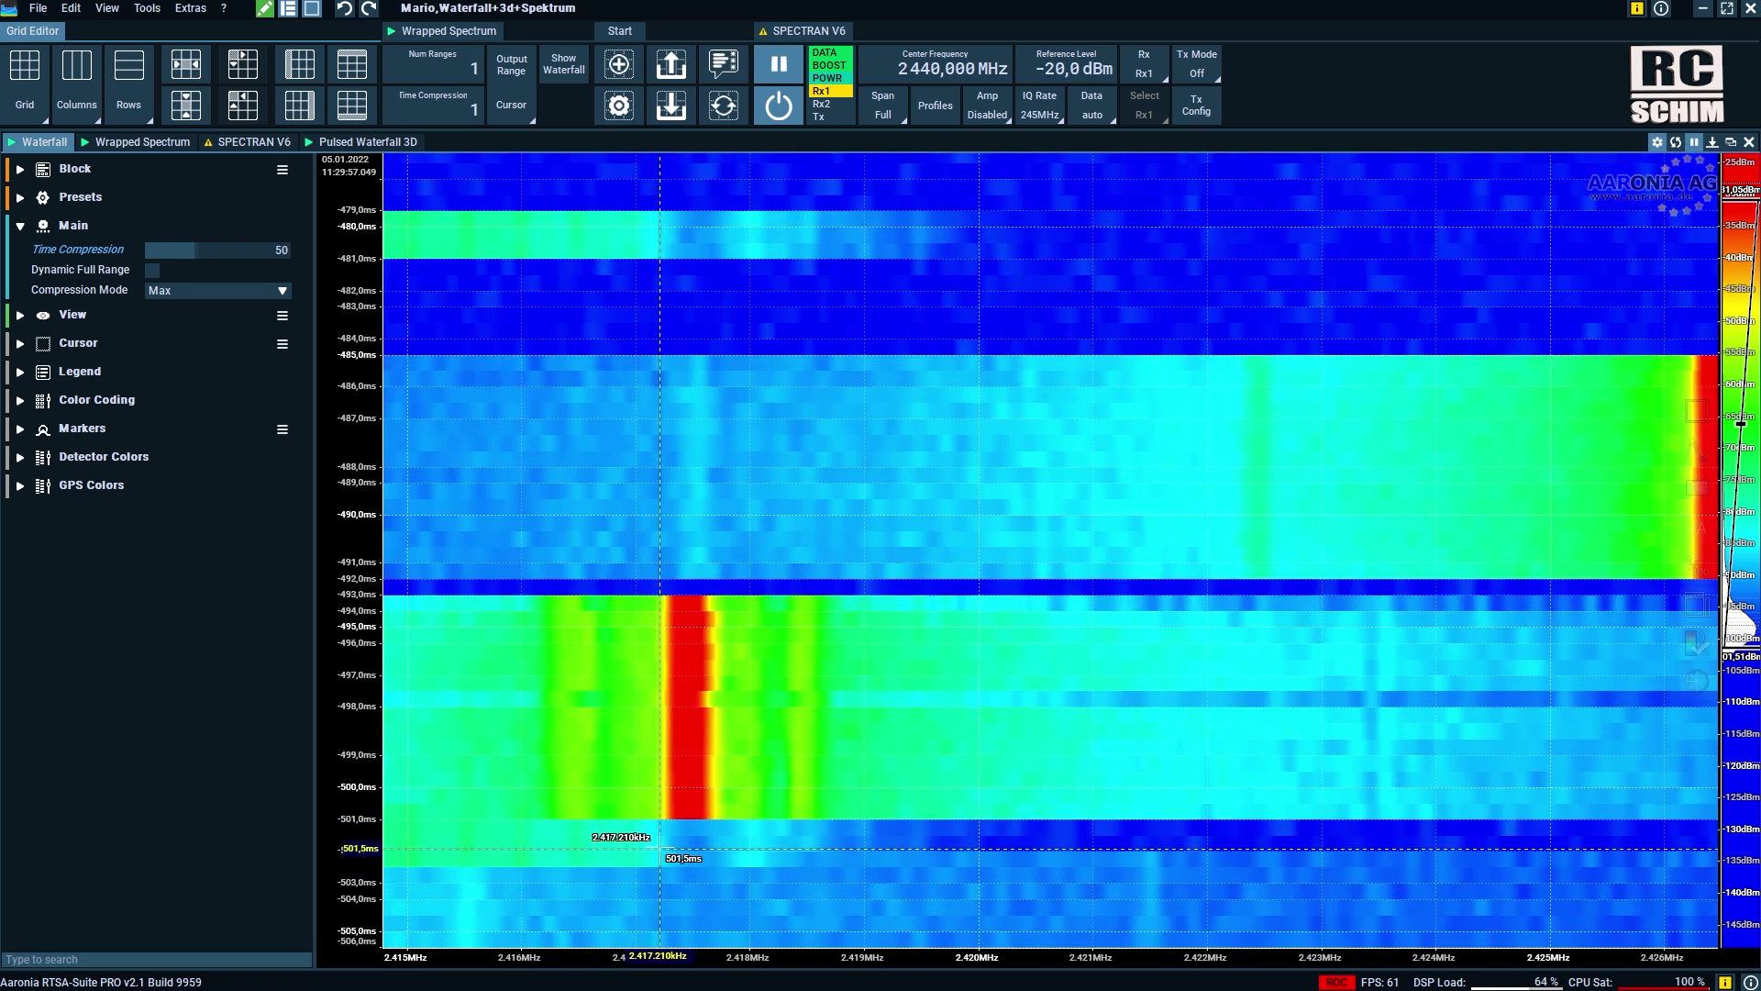
scroll(697, 725, "up", 2)
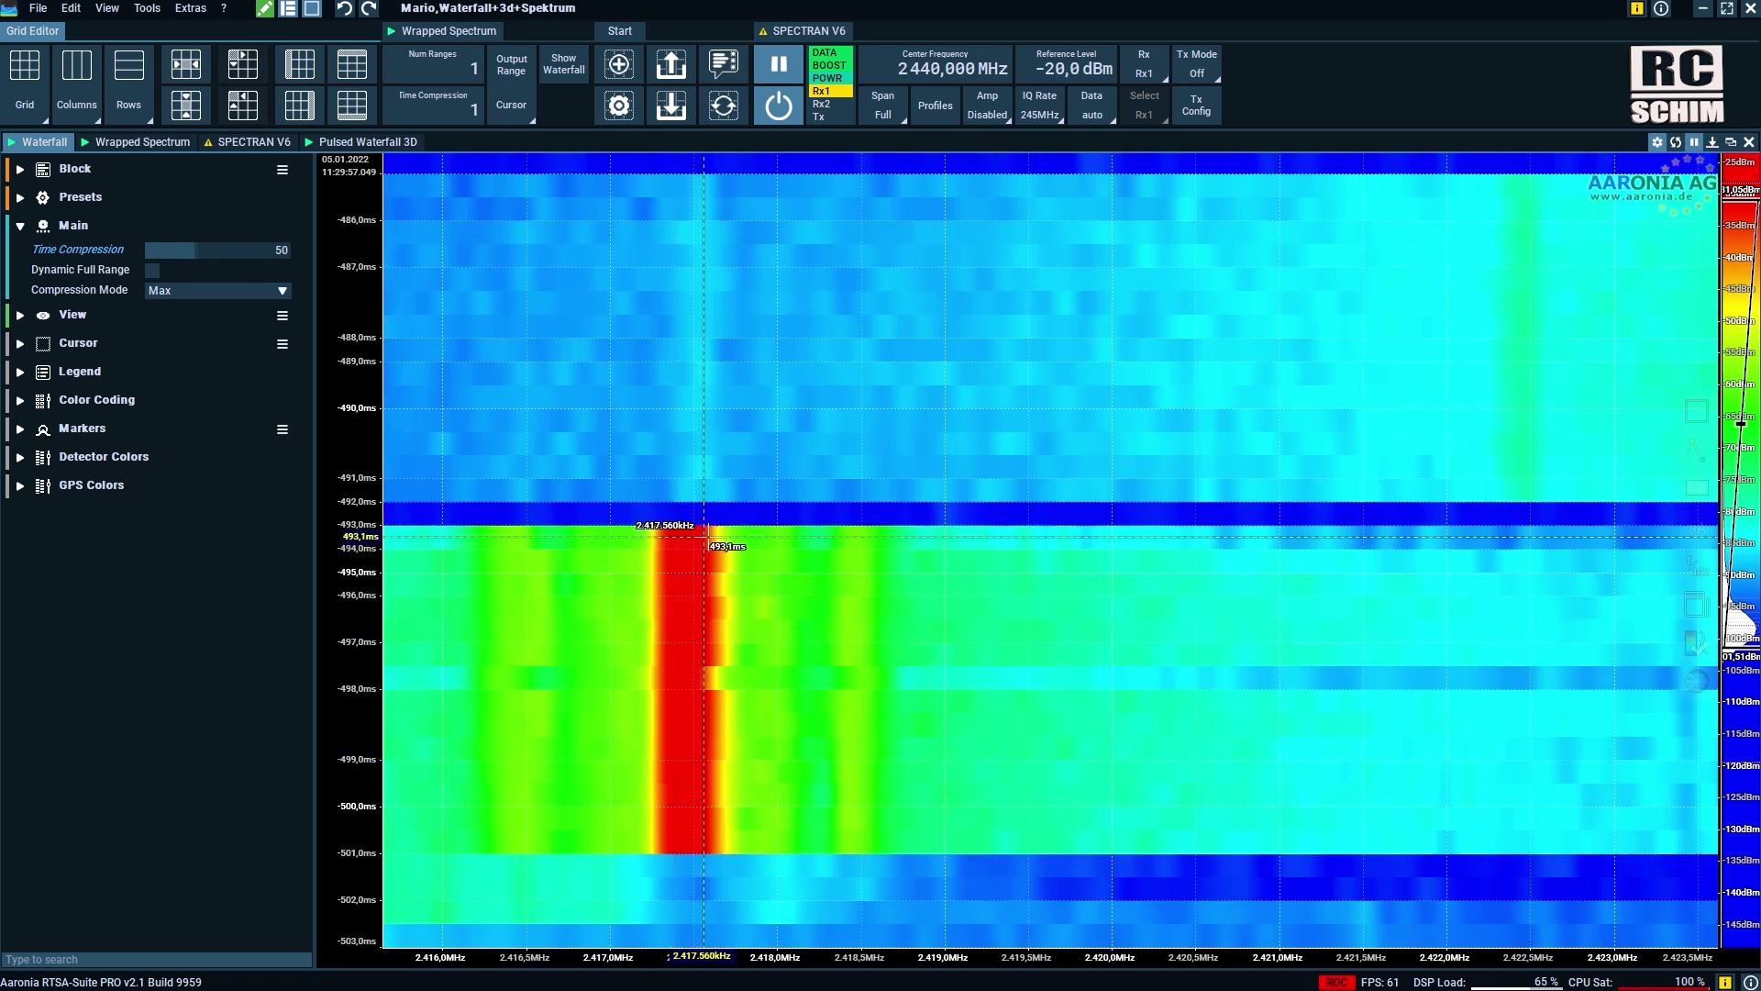
scroll(680, 705, "up", 1)
scroll(680, 704, "up", 1)
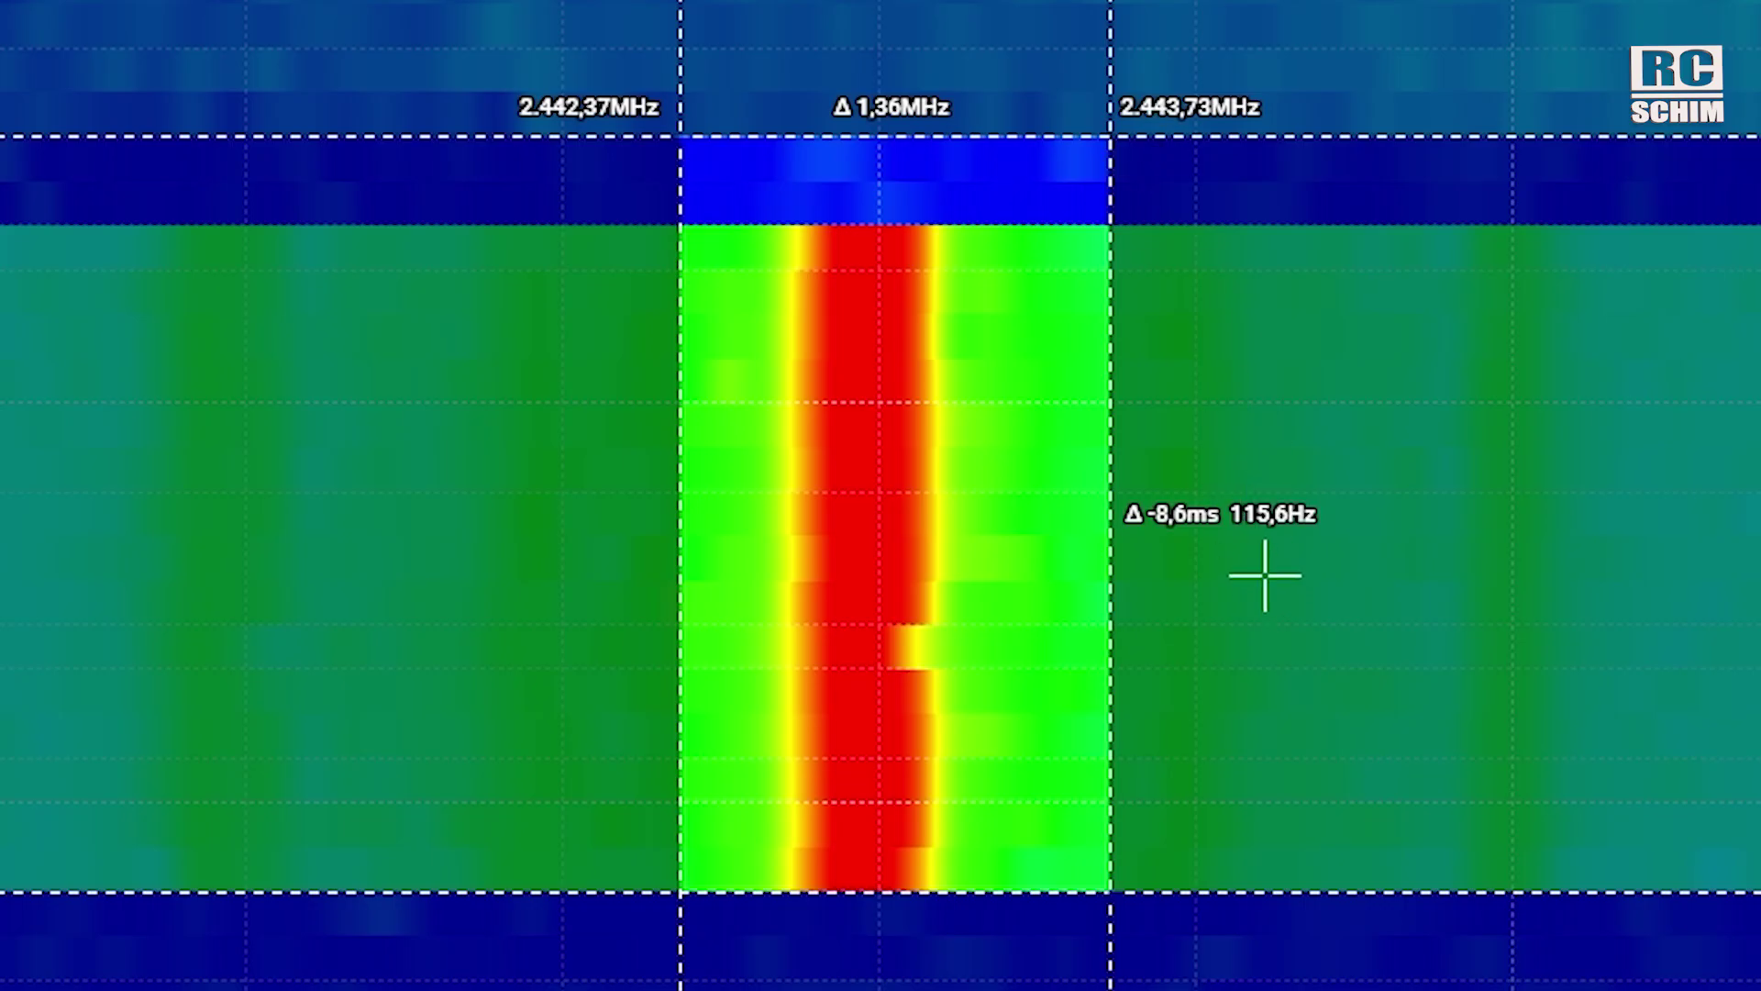
scroll(1295, 575, "down", 5)
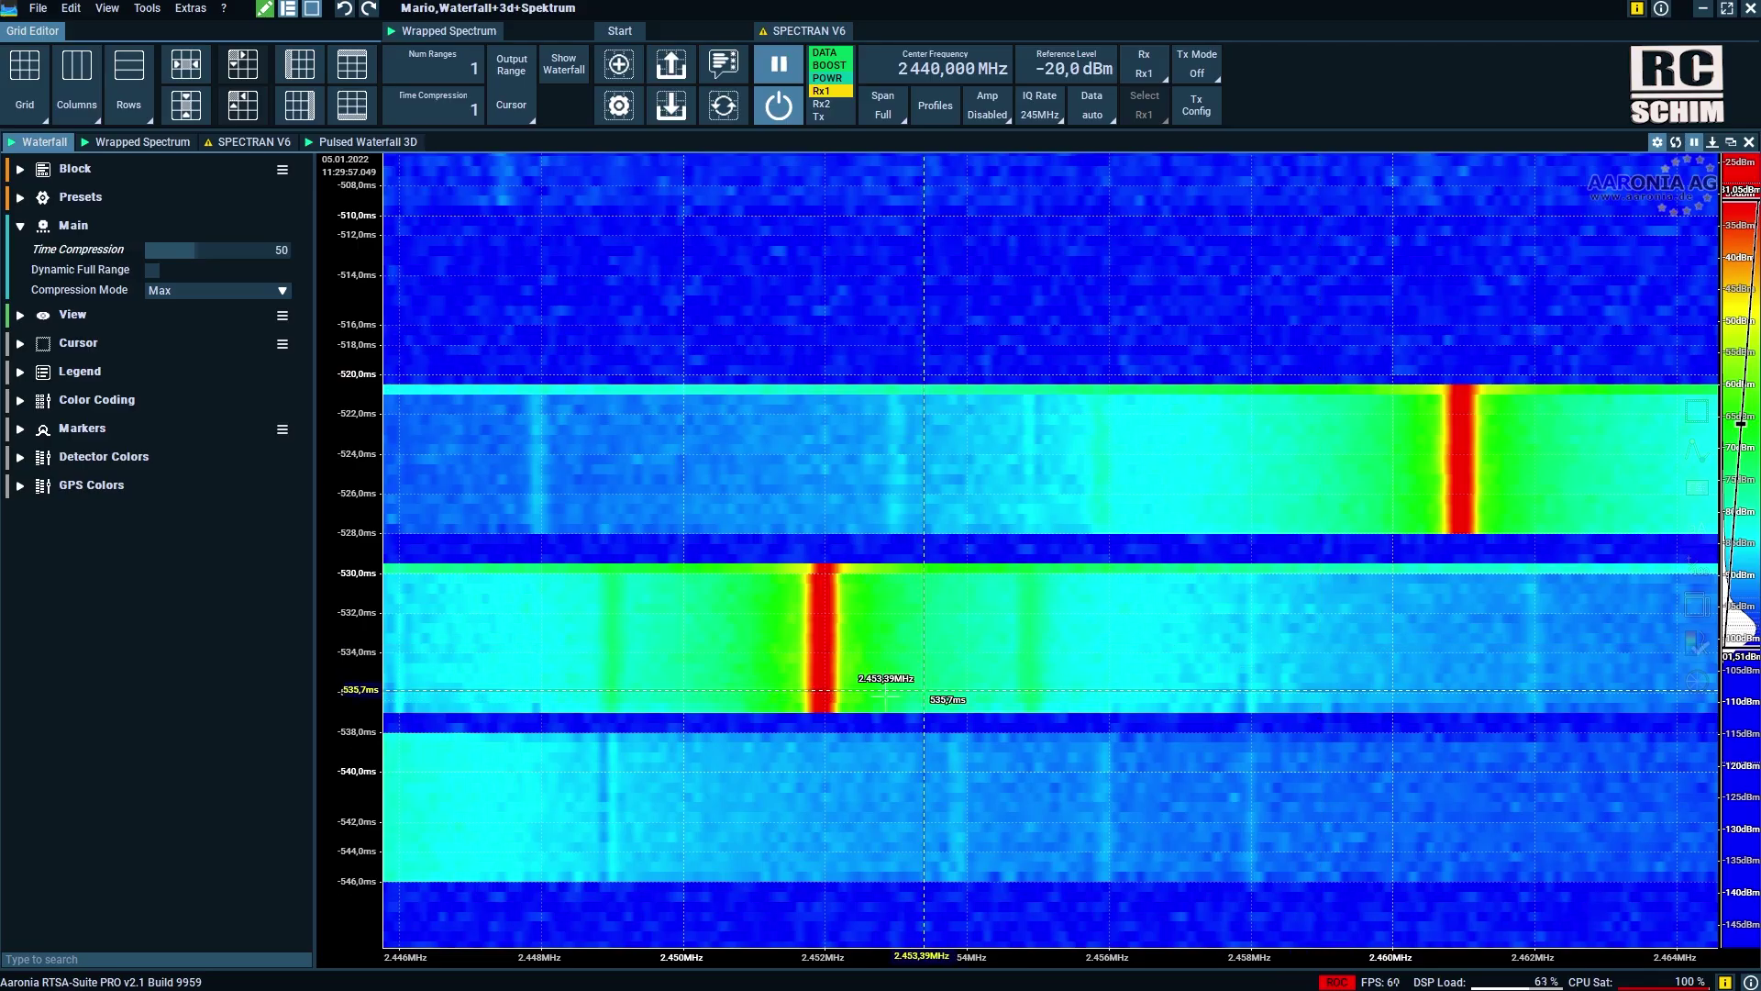
Step: Measure a single hop at about 1 MHz wide and 9 ms long with delta boxes, then zoom out
left_click_drag(805, 711, 871, 533)
left_click(1400, 489)
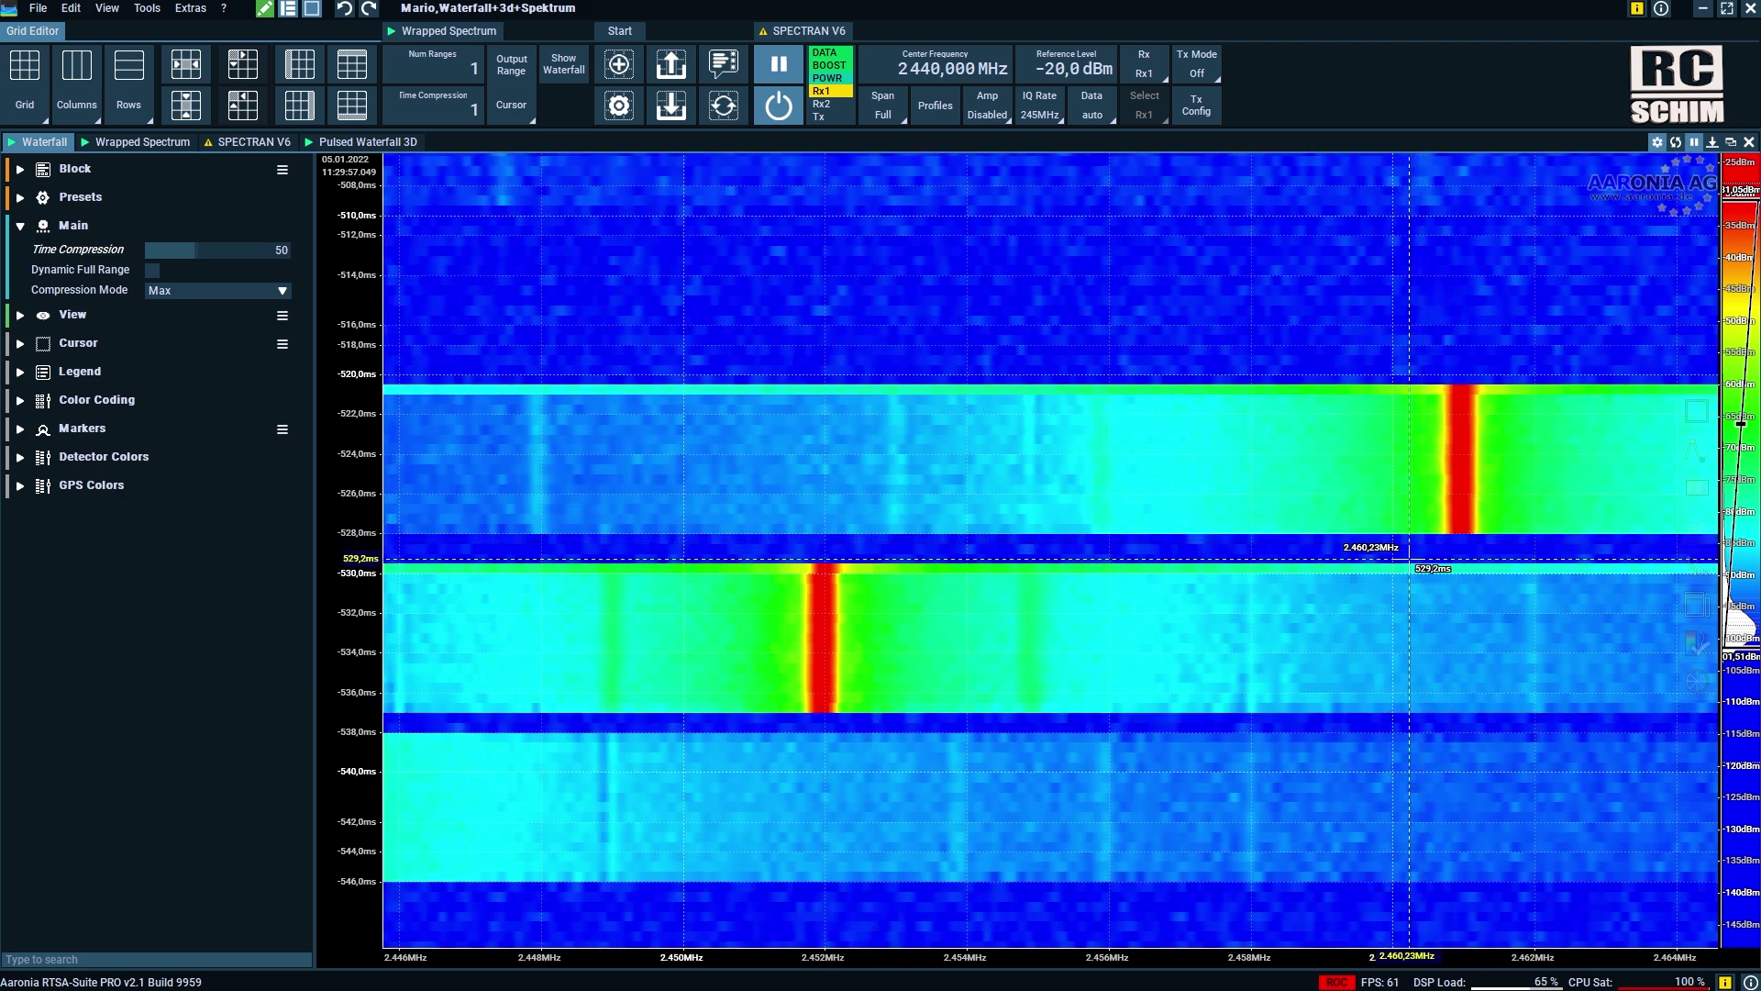
left_click_drag(1409, 562, 1484, 385)
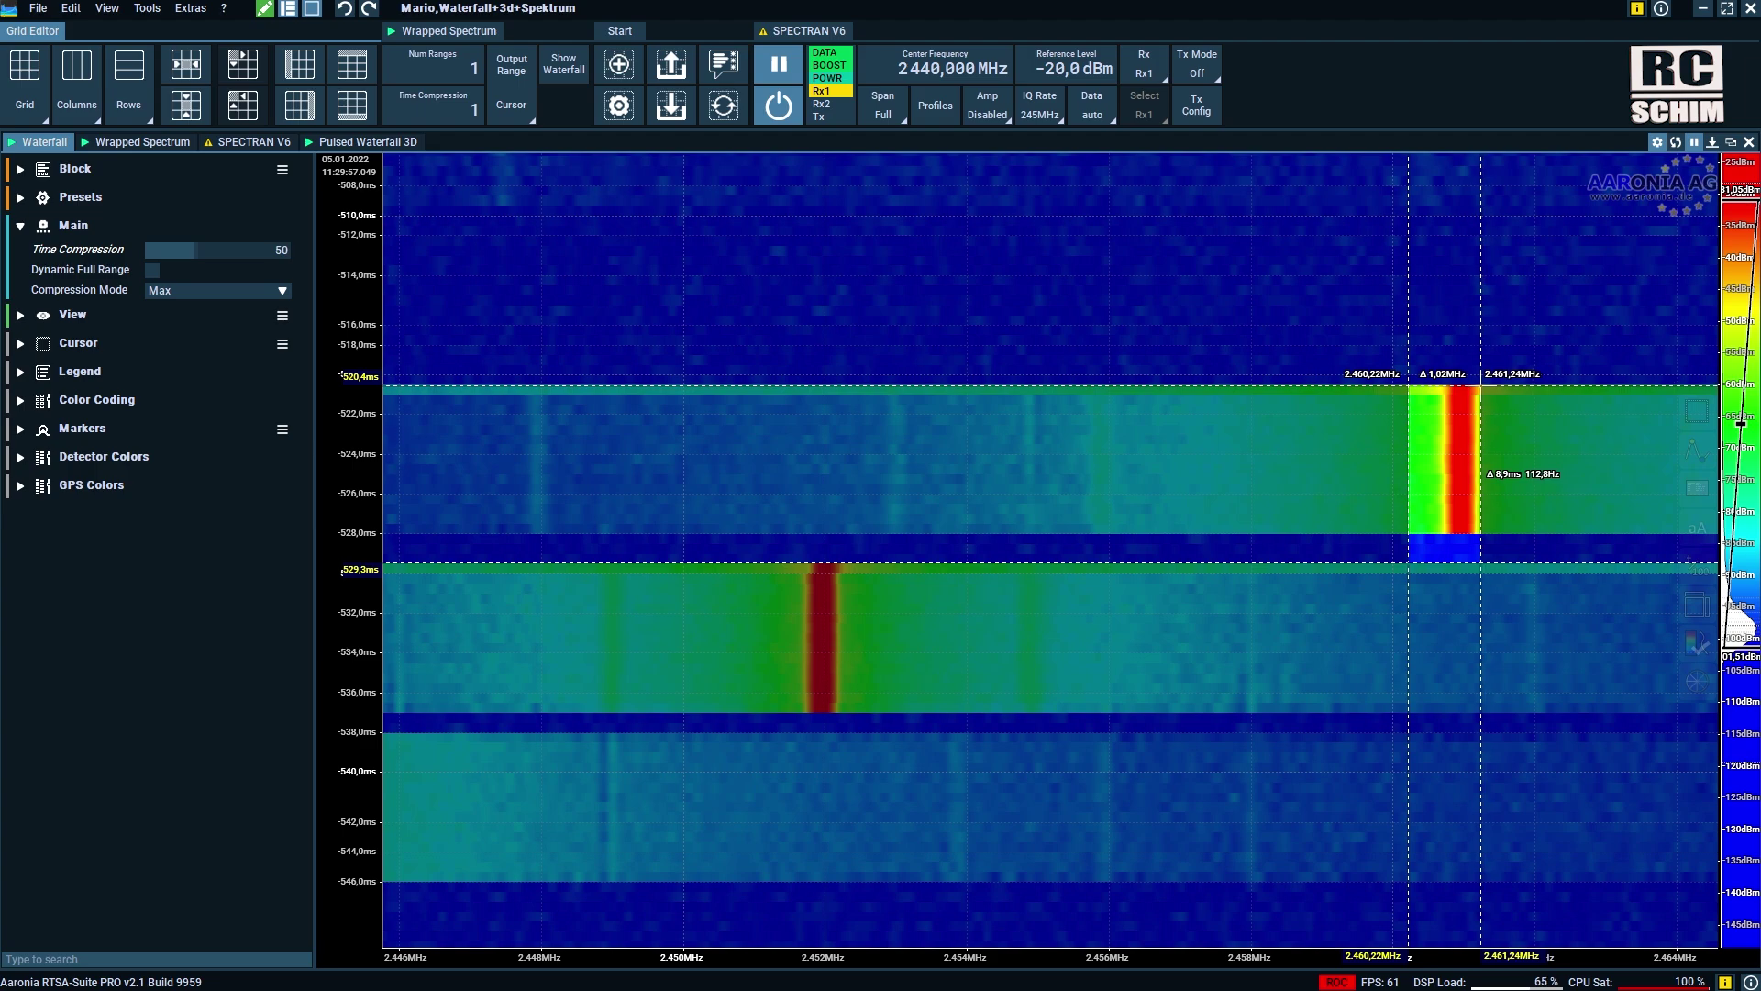
scroll(1480, 386, "down", 6)
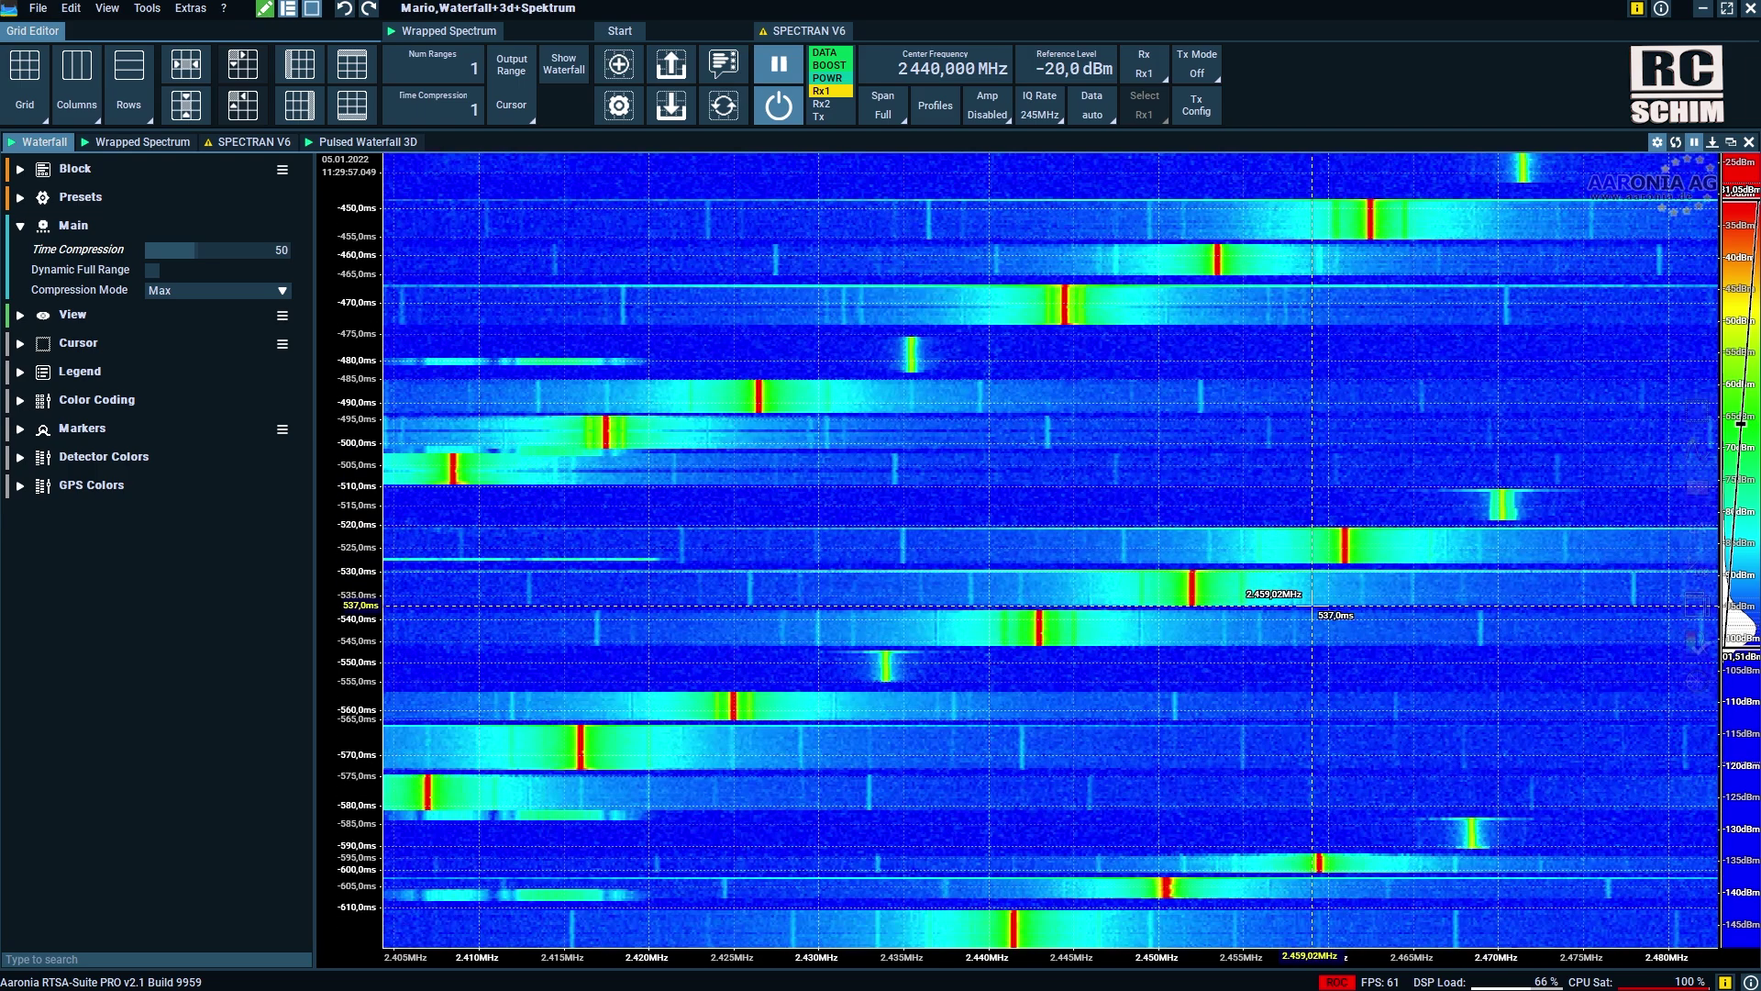
scroll(1333, 611, "down", 2)
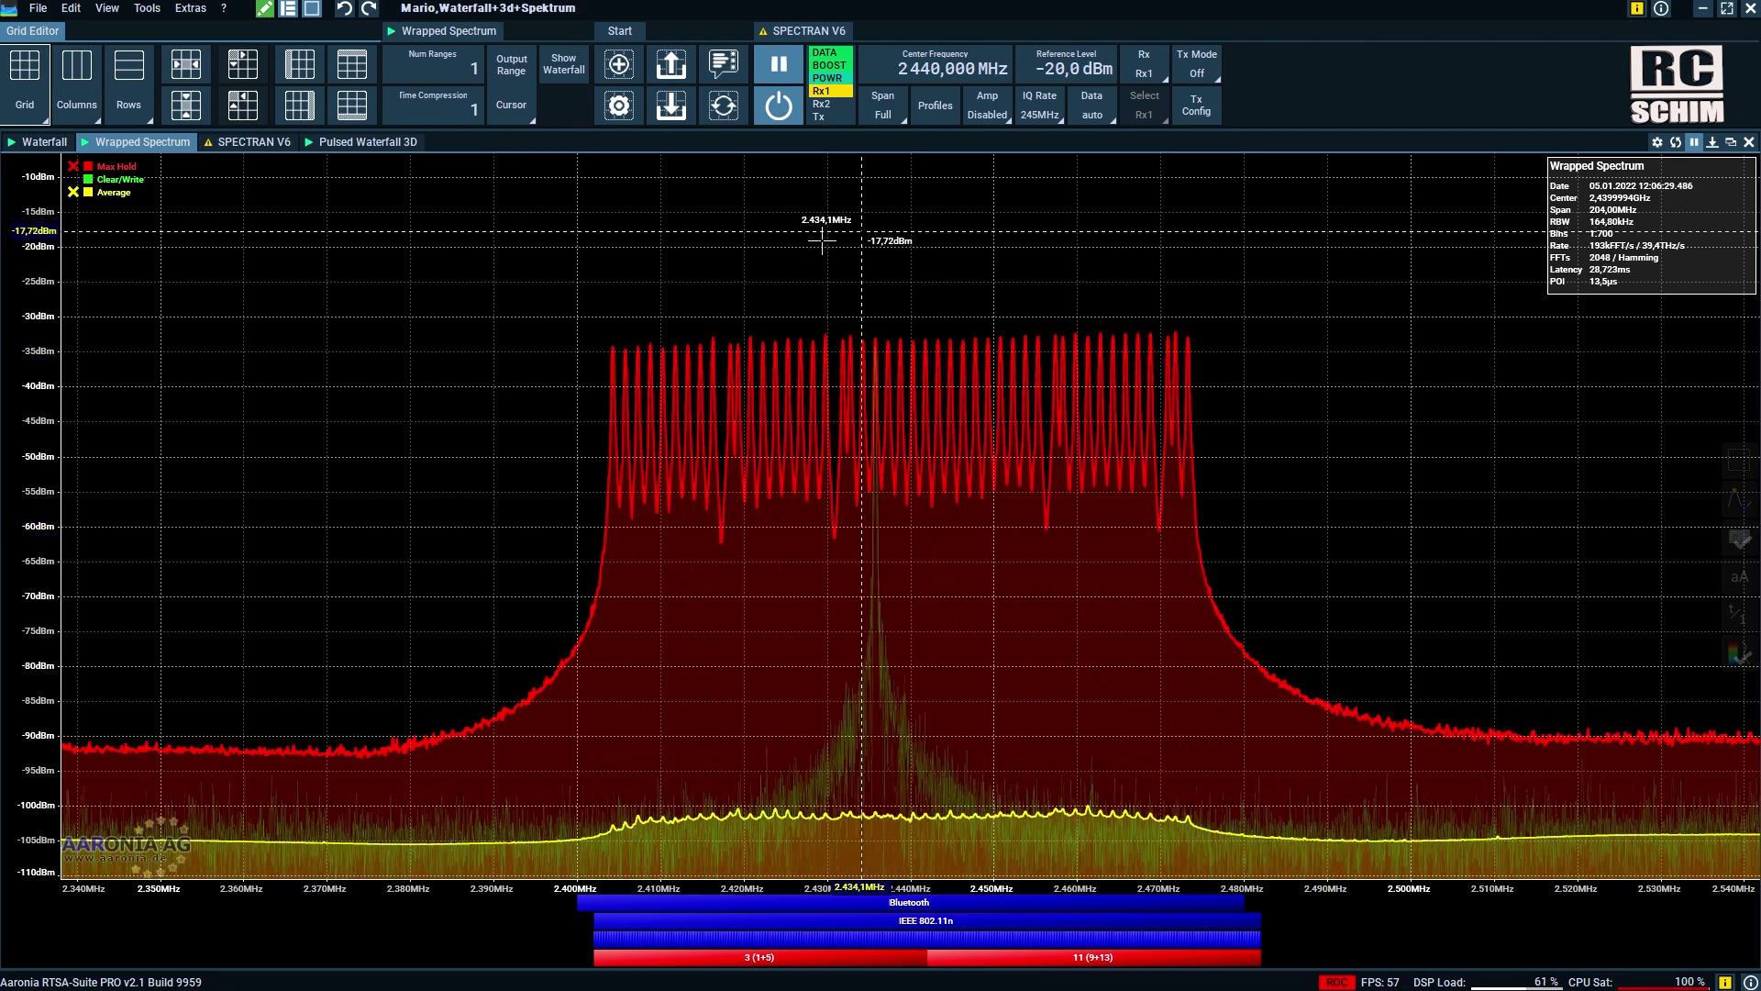
Step: Measure the max-hold hop comb spanning 2.404–2.473 GHz (about 69 MHz), then go back to the Waterfall
left_click_drag(612, 337, 1190, 526)
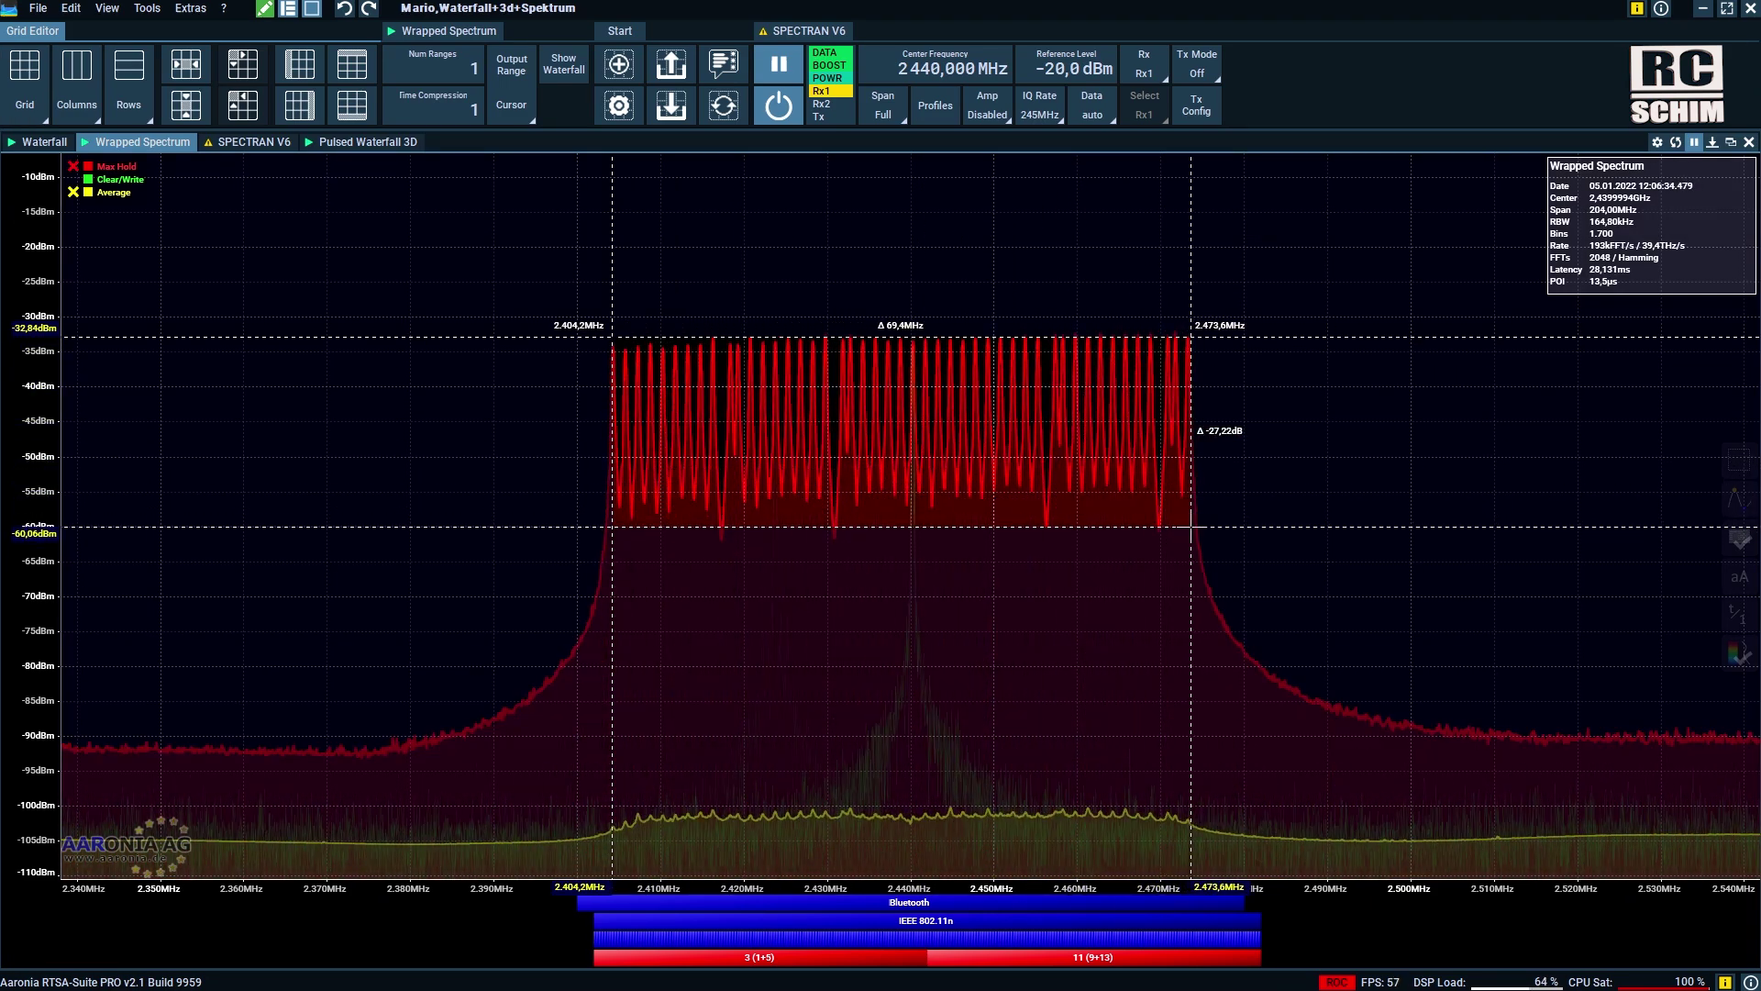
left_click(903, 330)
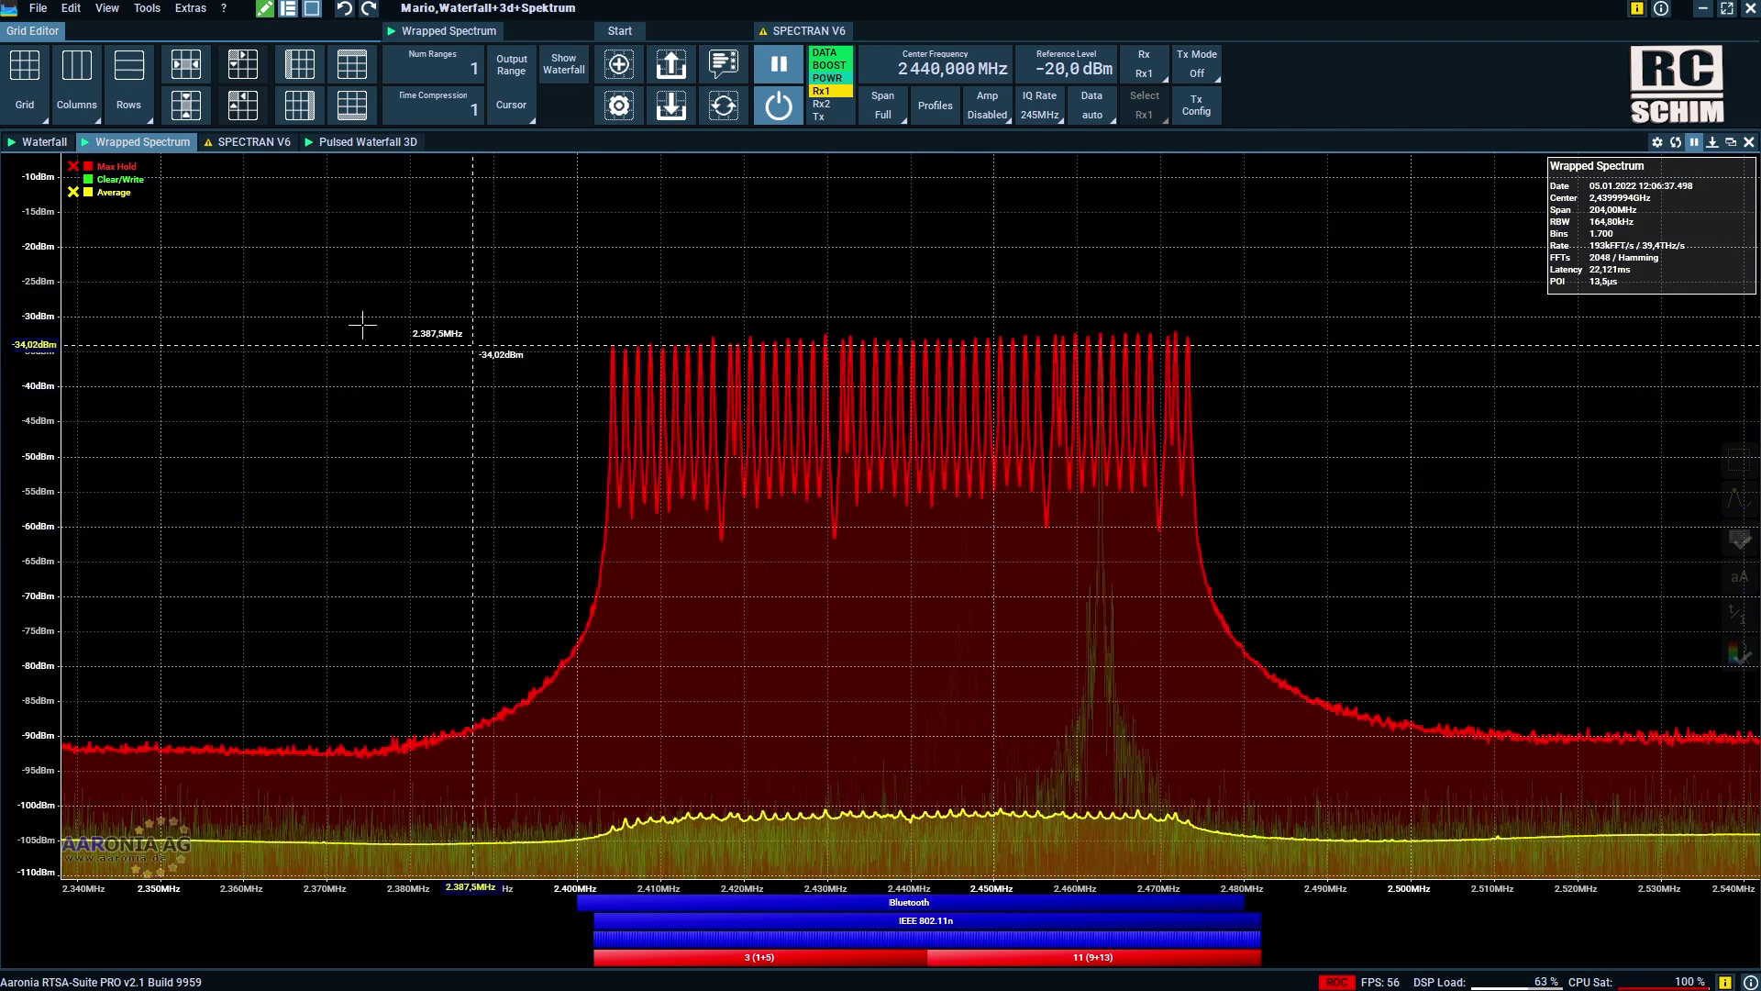
left_click(5, 141)
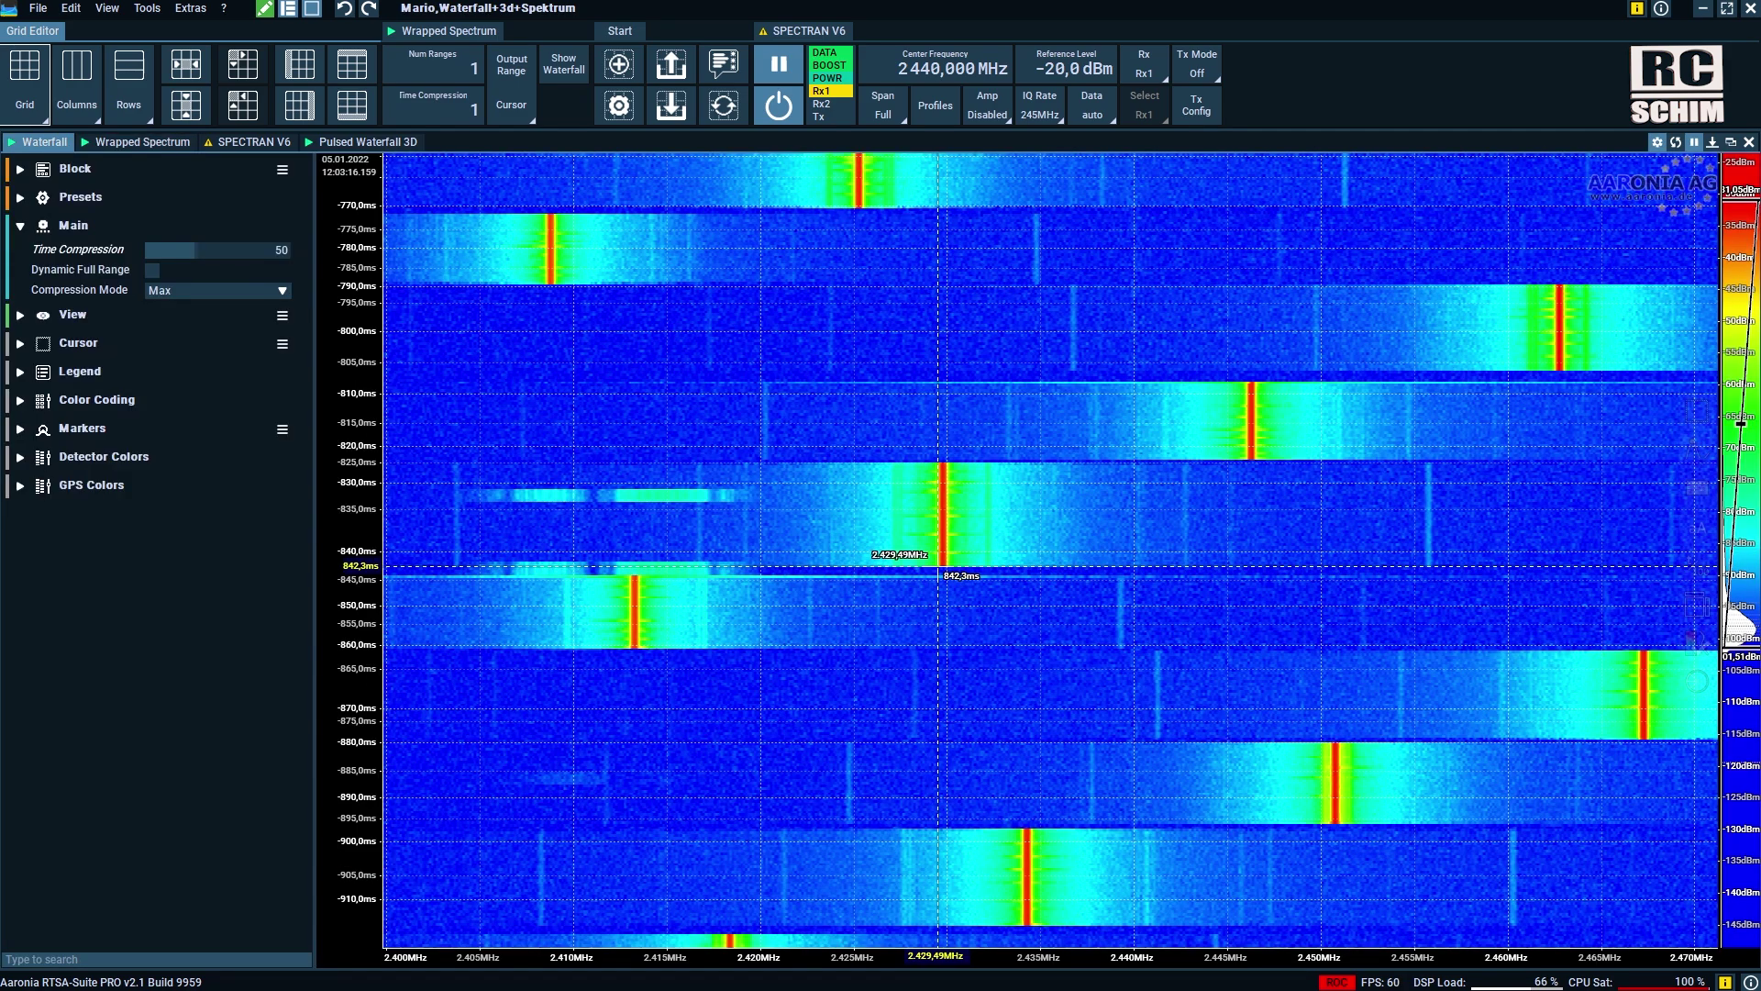
Step: Measure about 16.5 MHz and 17 ms between consecutive hops, then zoom out to 2.34–2.54 GHz
left_click_drag(937, 565, 1264, 461)
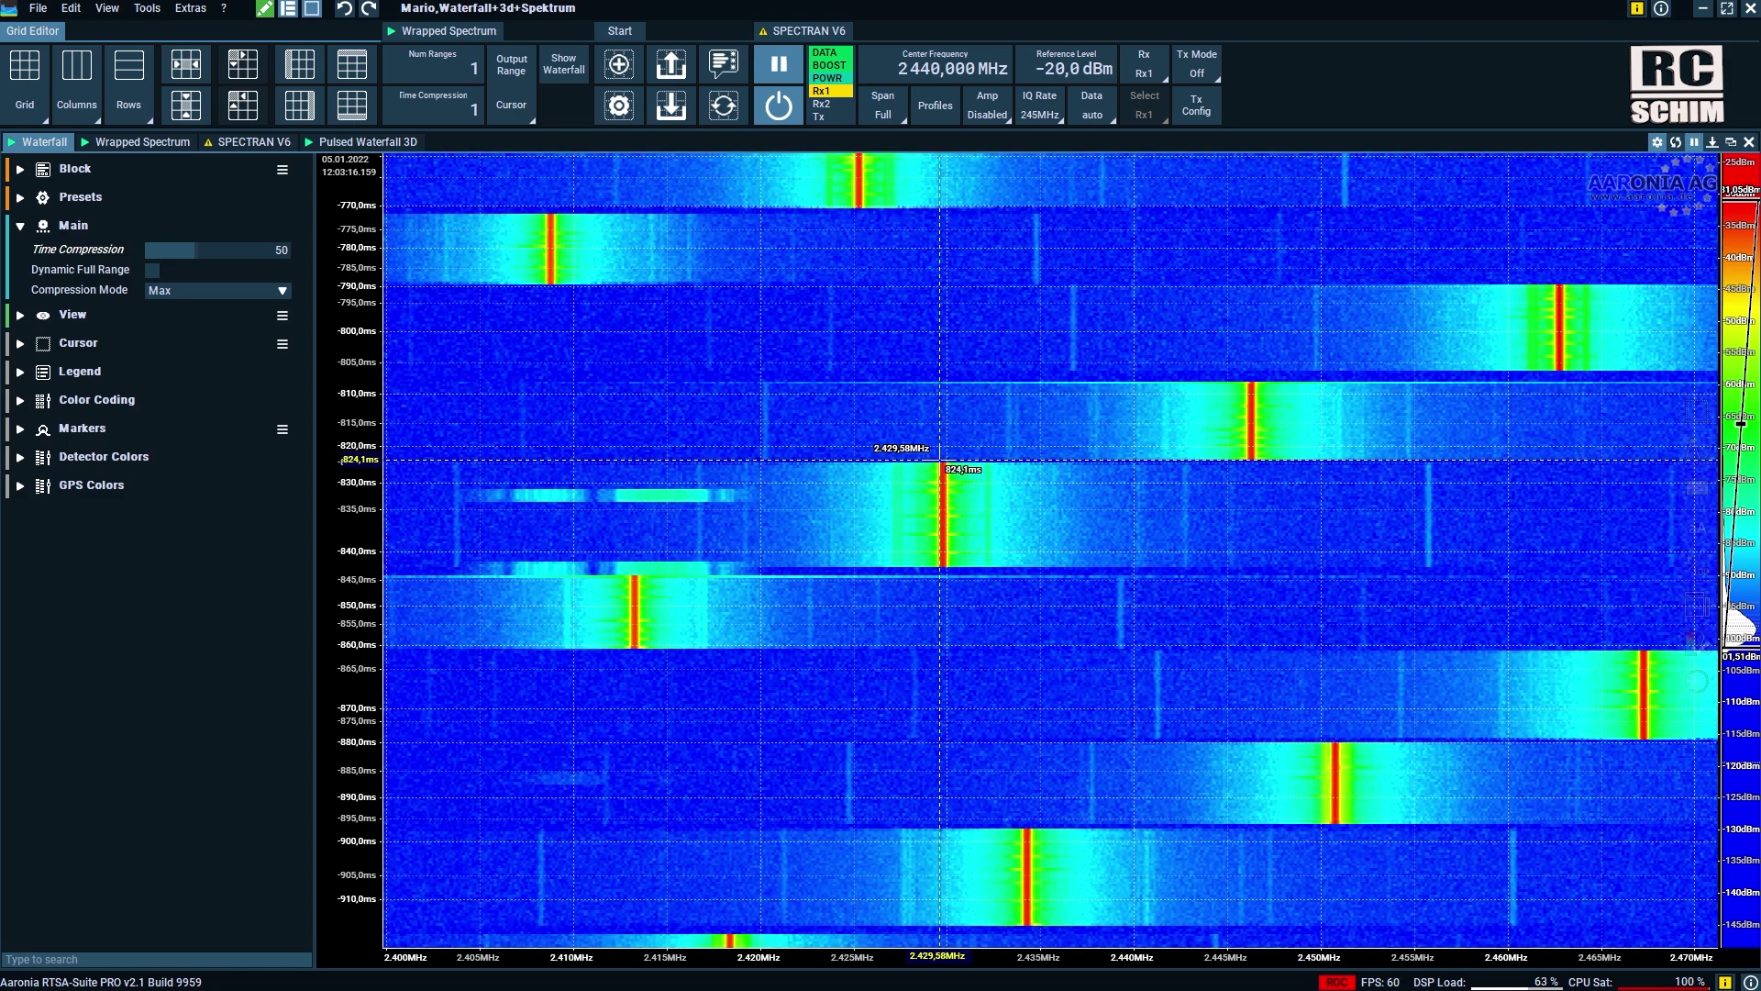
left_click_drag(939, 377, 1245, 460)
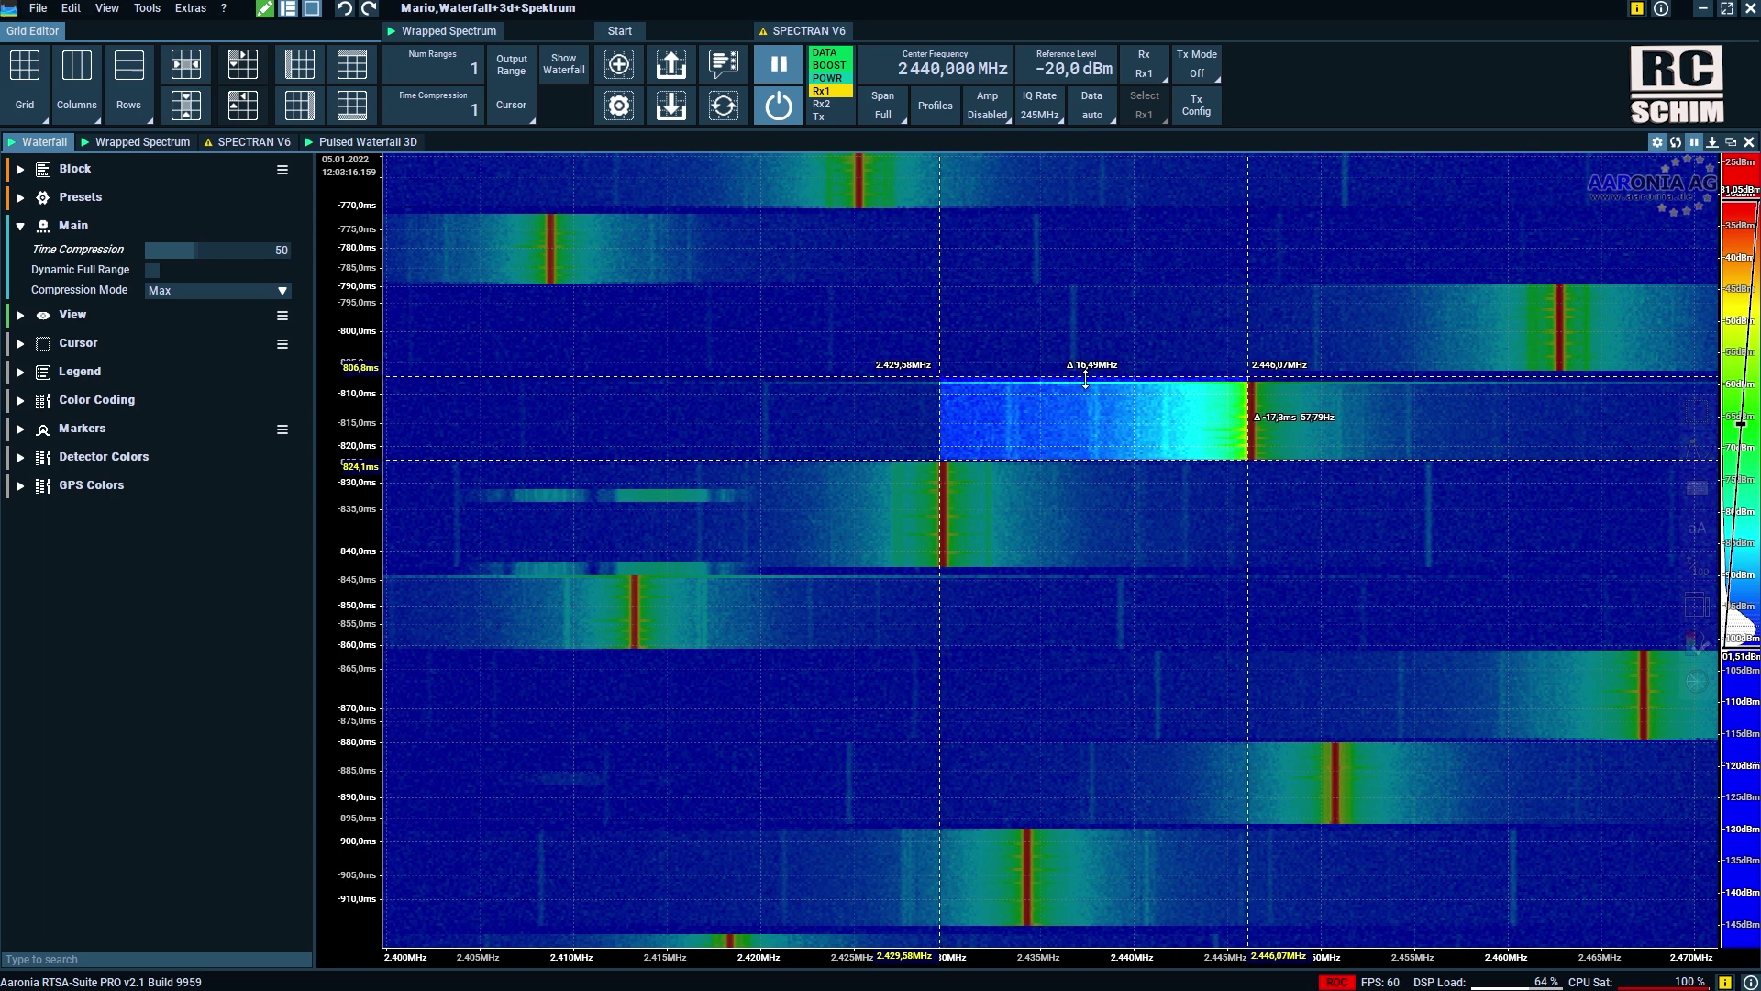
scroll(1155, 535, "down", 6)
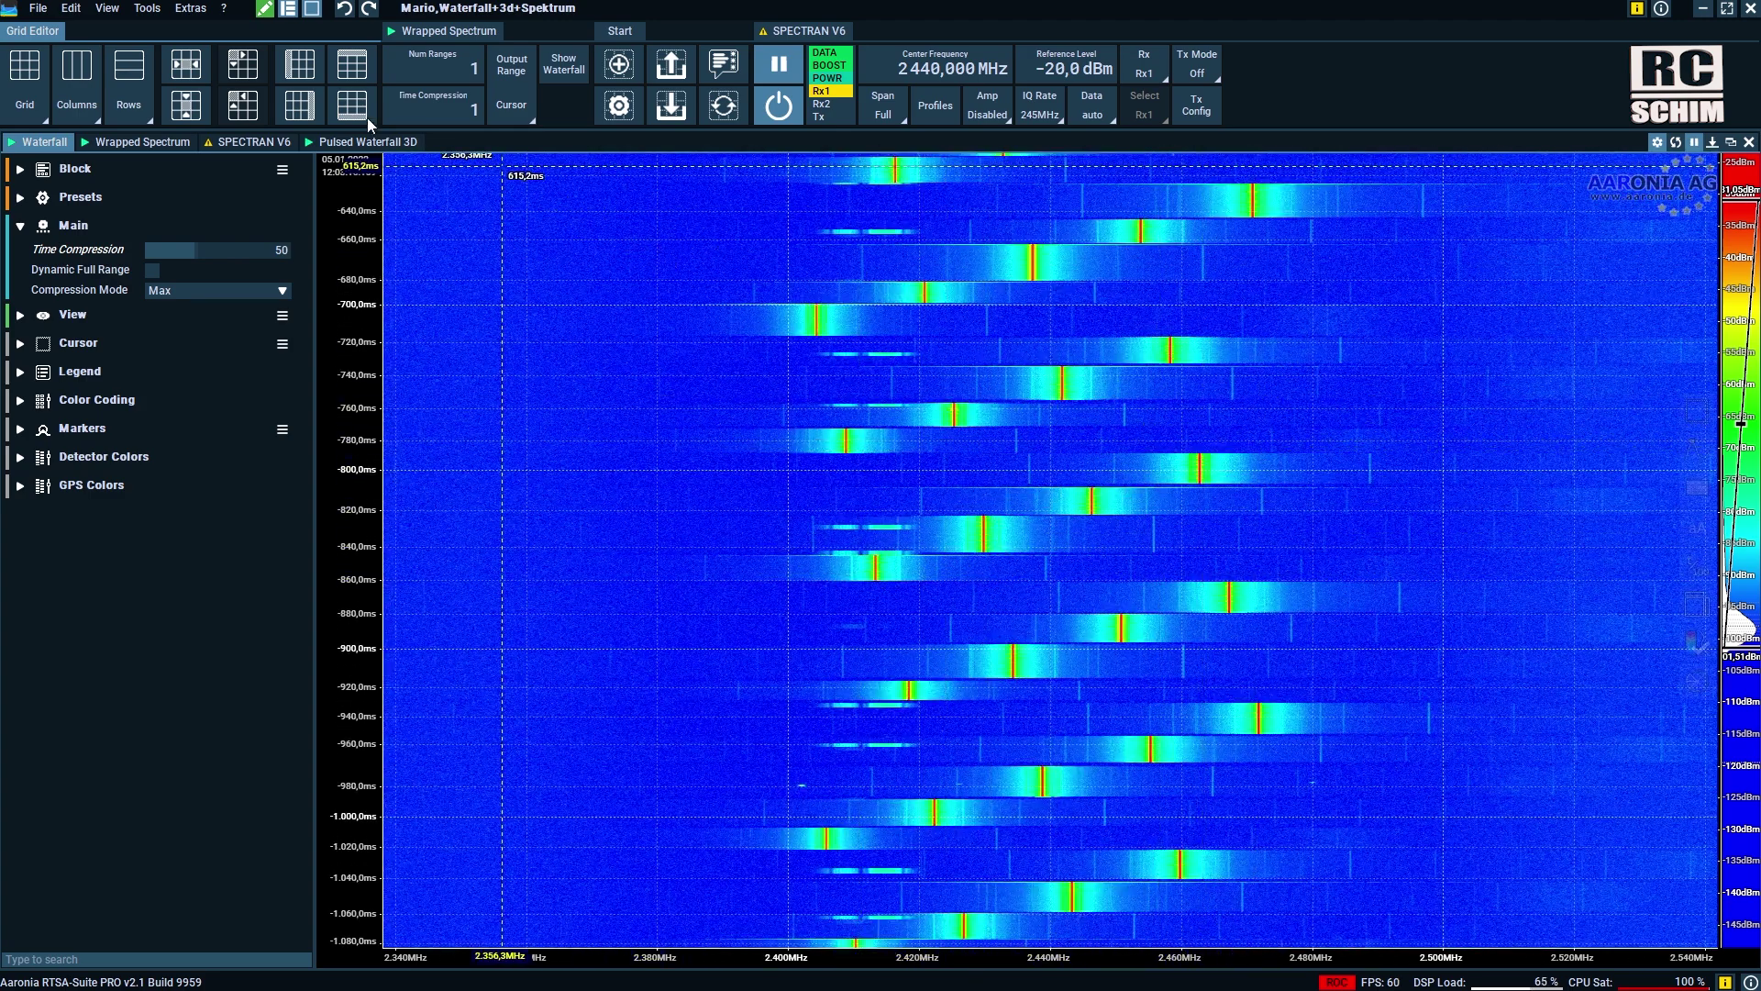
Step: Open the Pulsed Waterfall 3D and rotate, tilt and enlarge it to inspect the hops from several angles
left_click(371, 141)
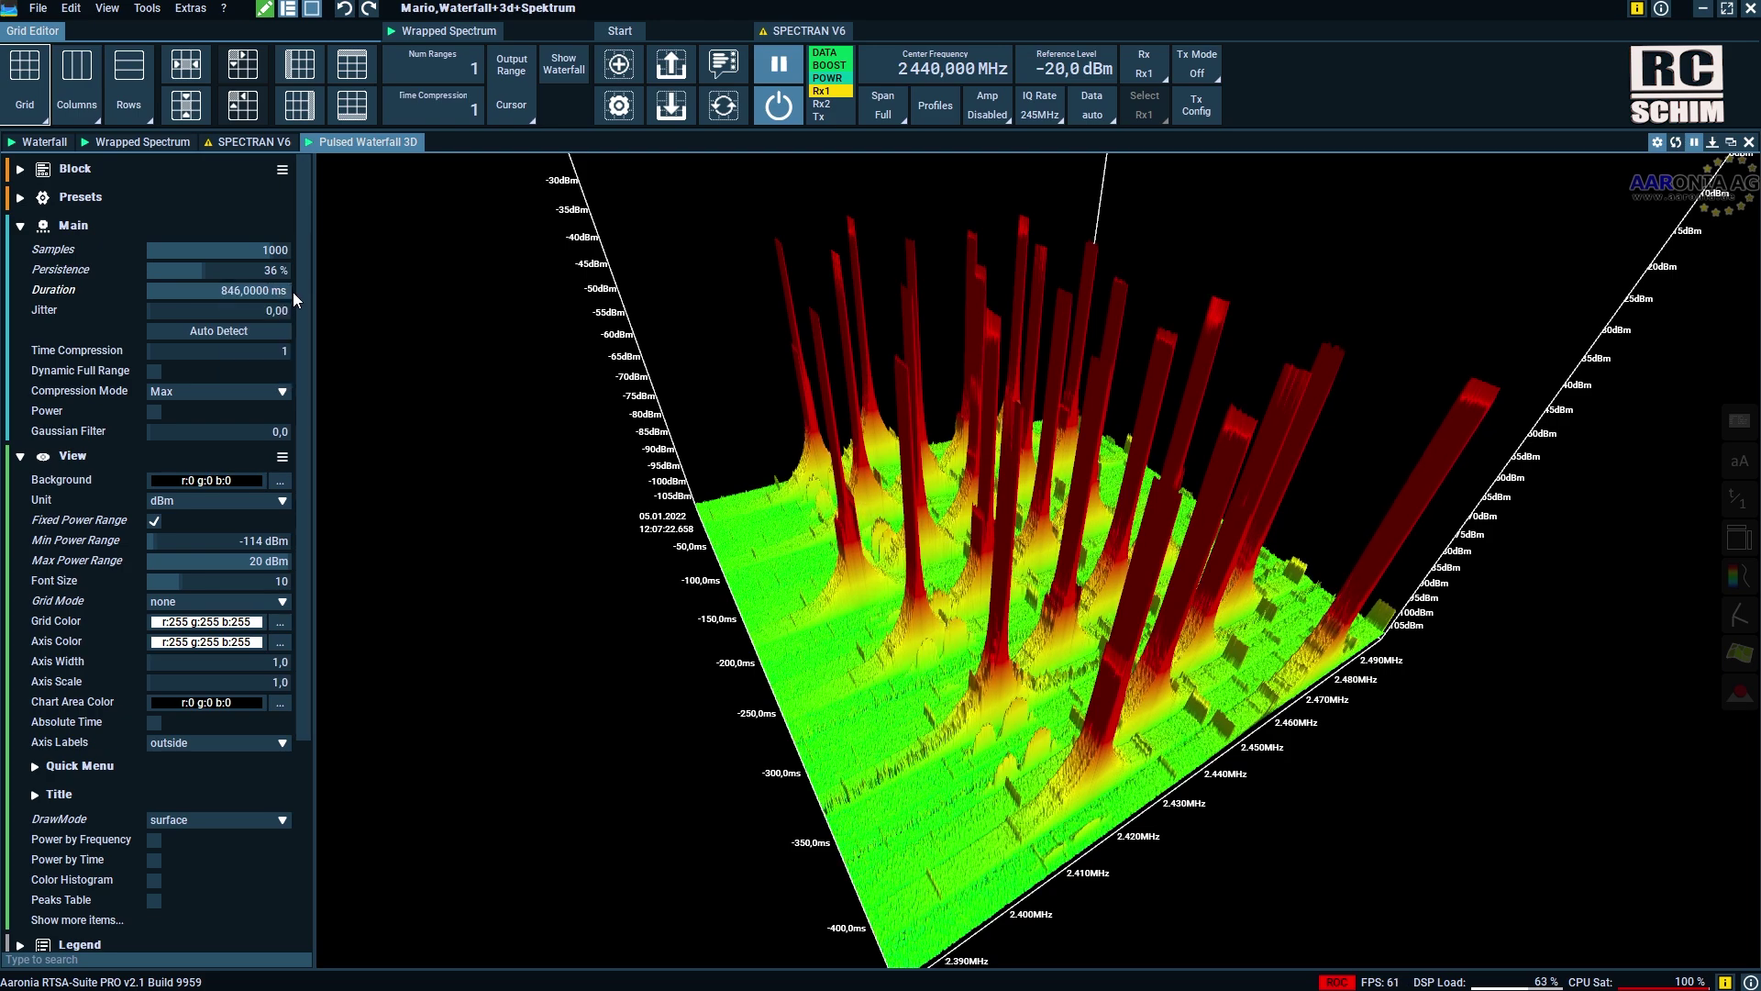
left_click_drag(1330, 708, 920, 787)
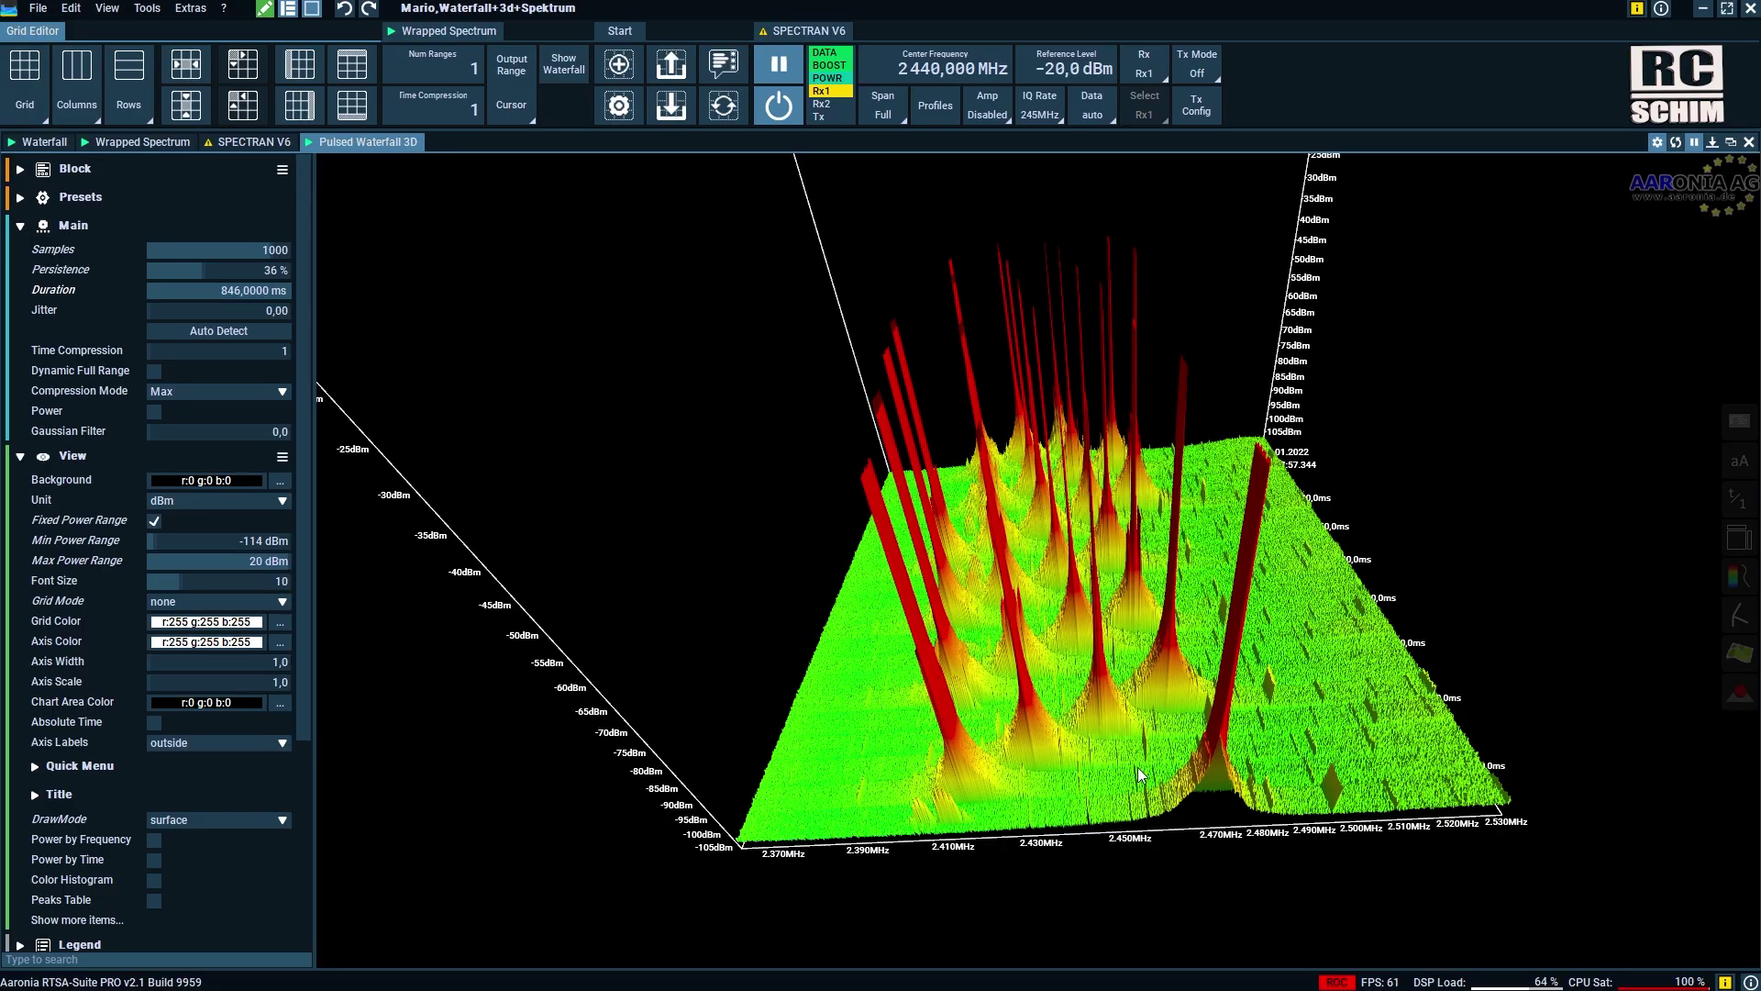
left_click_drag(1149, 805, 1335, 801)
left_click_drag(822, 886, 866, 795)
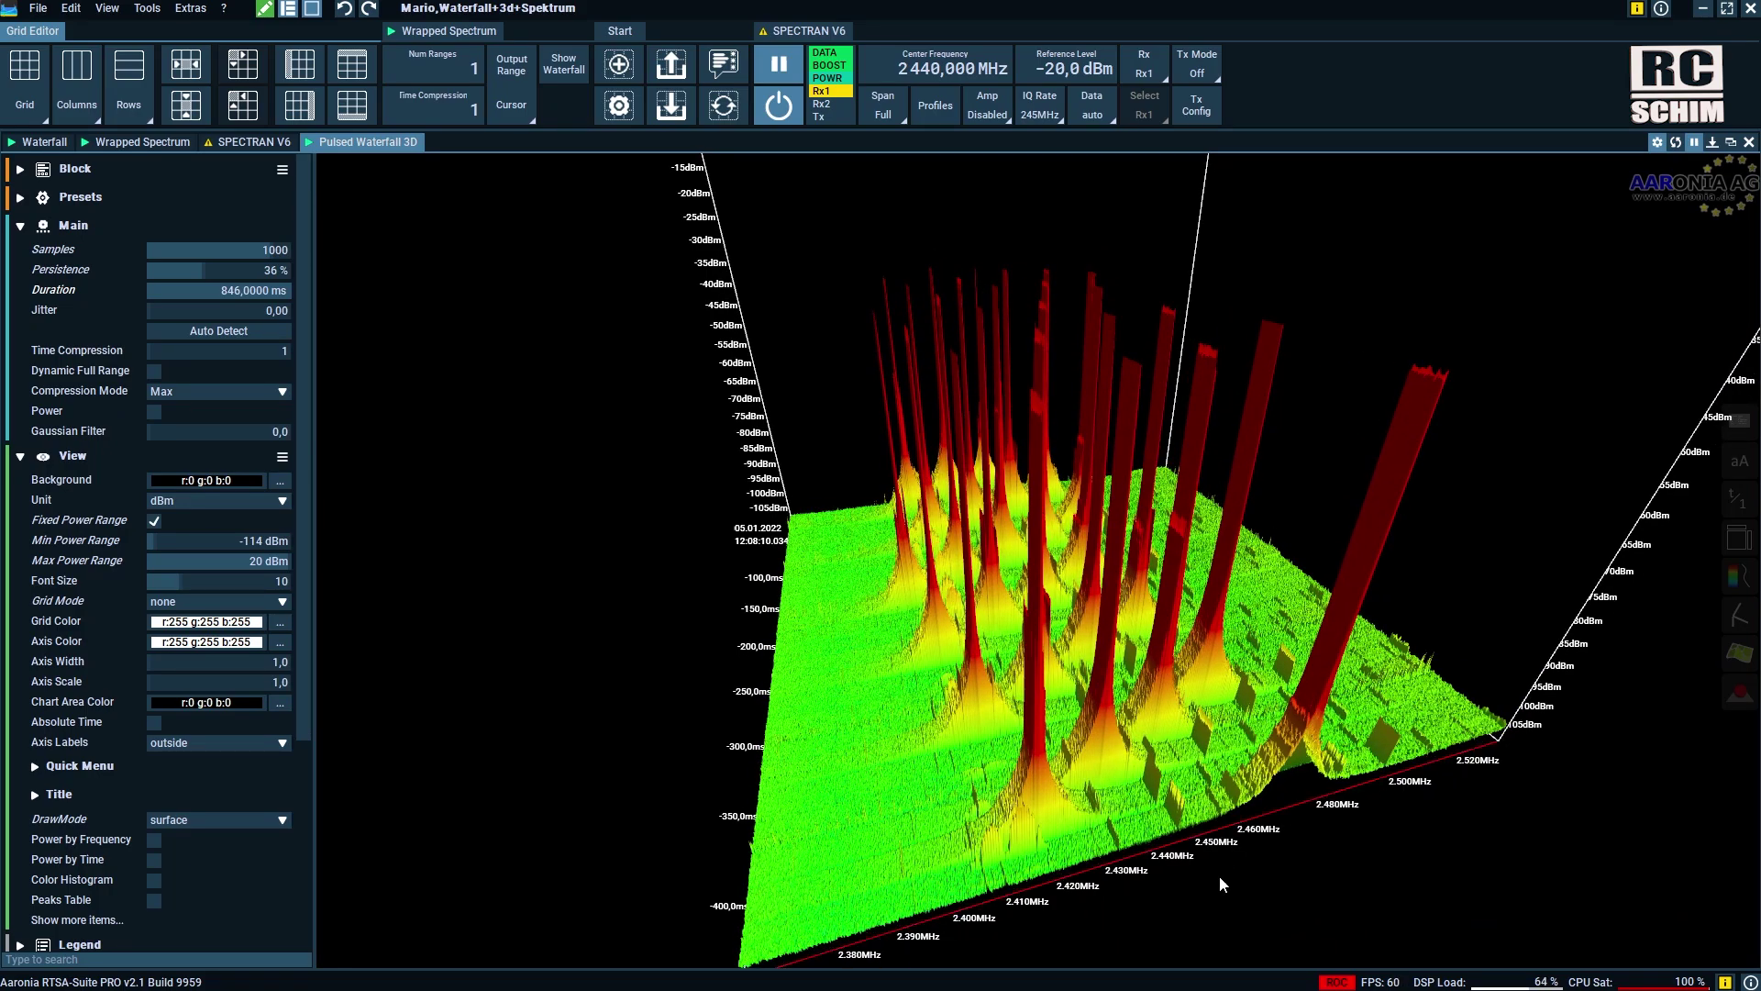
mouse_move(1216, 892)
left_mouse_down()
mouse_move(1267, 897)
mouse_move(1227, 889)
mouse_move(1209, 912)
mouse_move(1198, 871)
left_mouse_up()
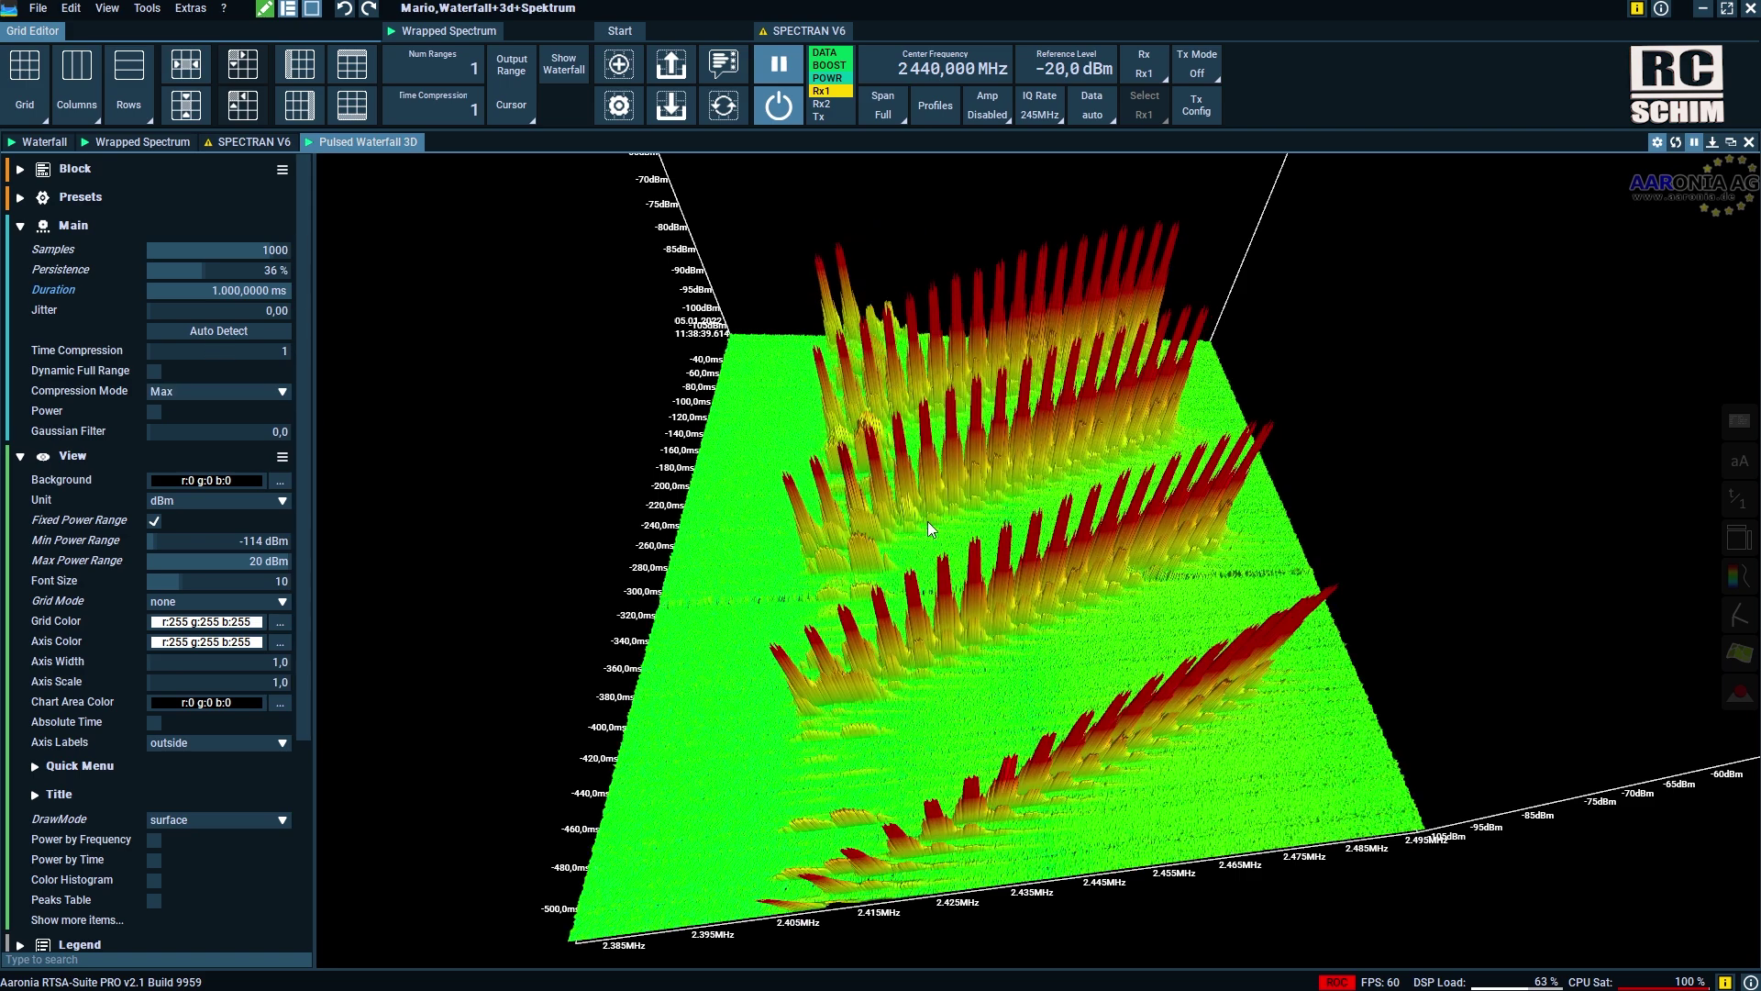
Step: Run Auto Detect twice to find the 252 ms hopping period, then go back to the 2D Waterfall
left_click(199, 333)
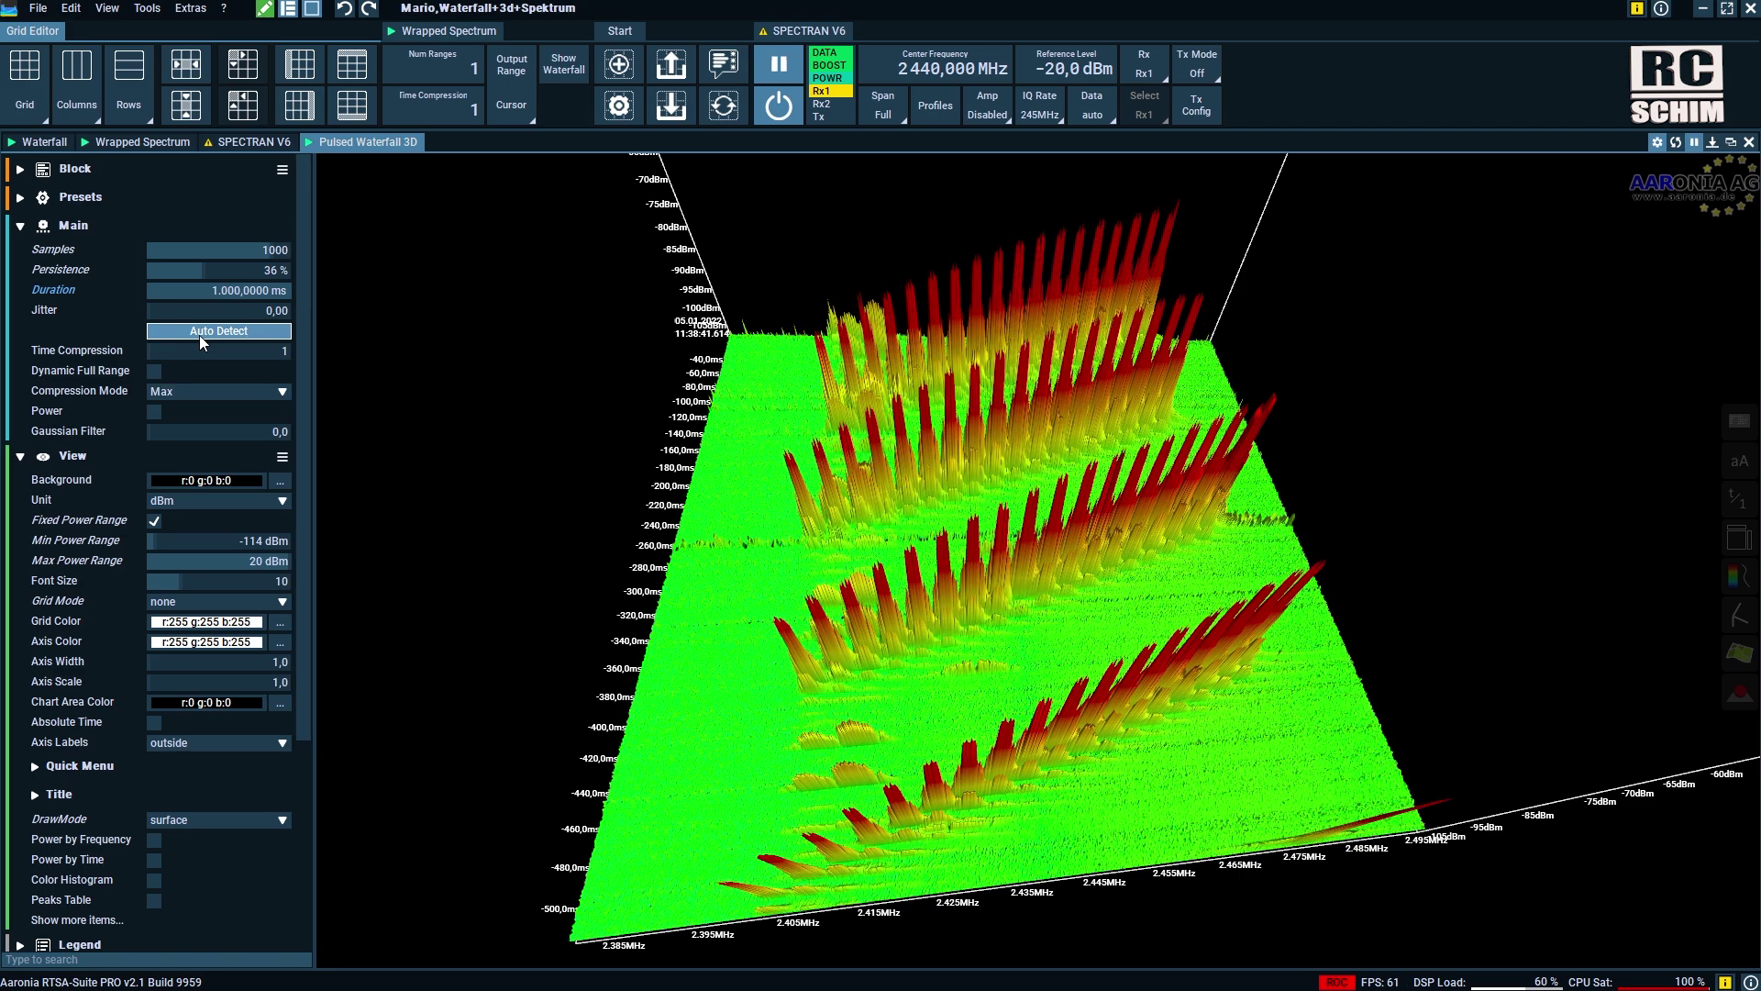
left_click(275, 332)
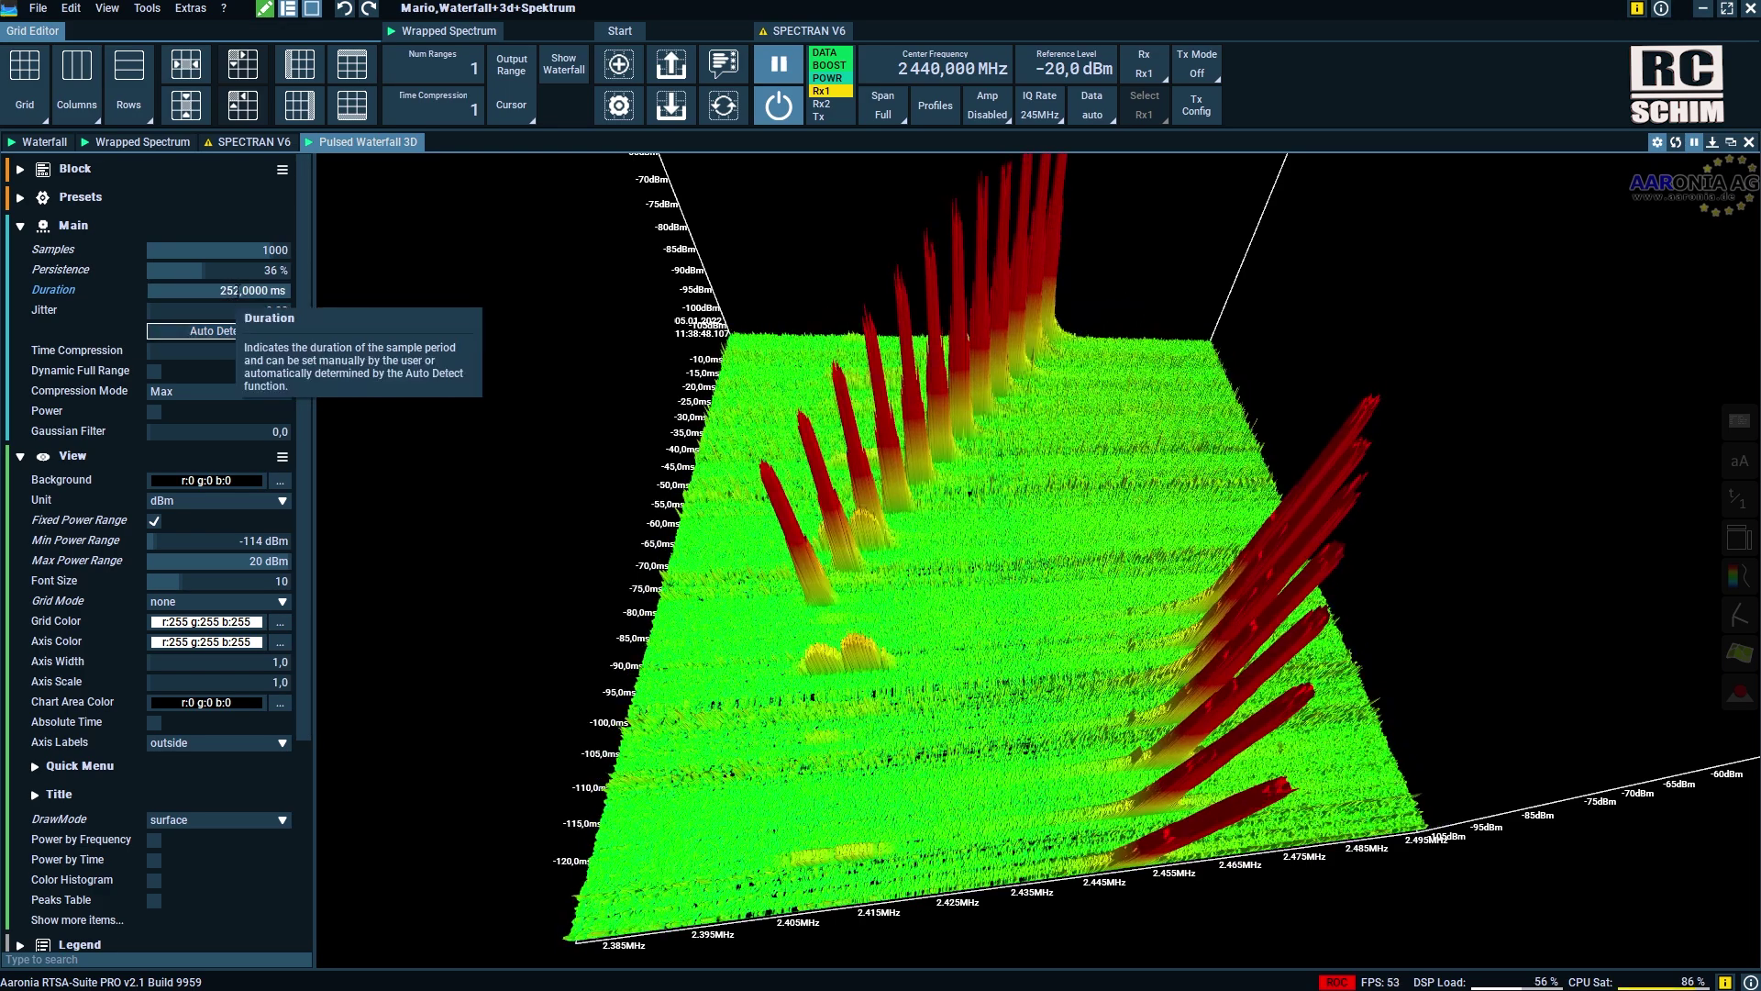
left_click(28, 144)
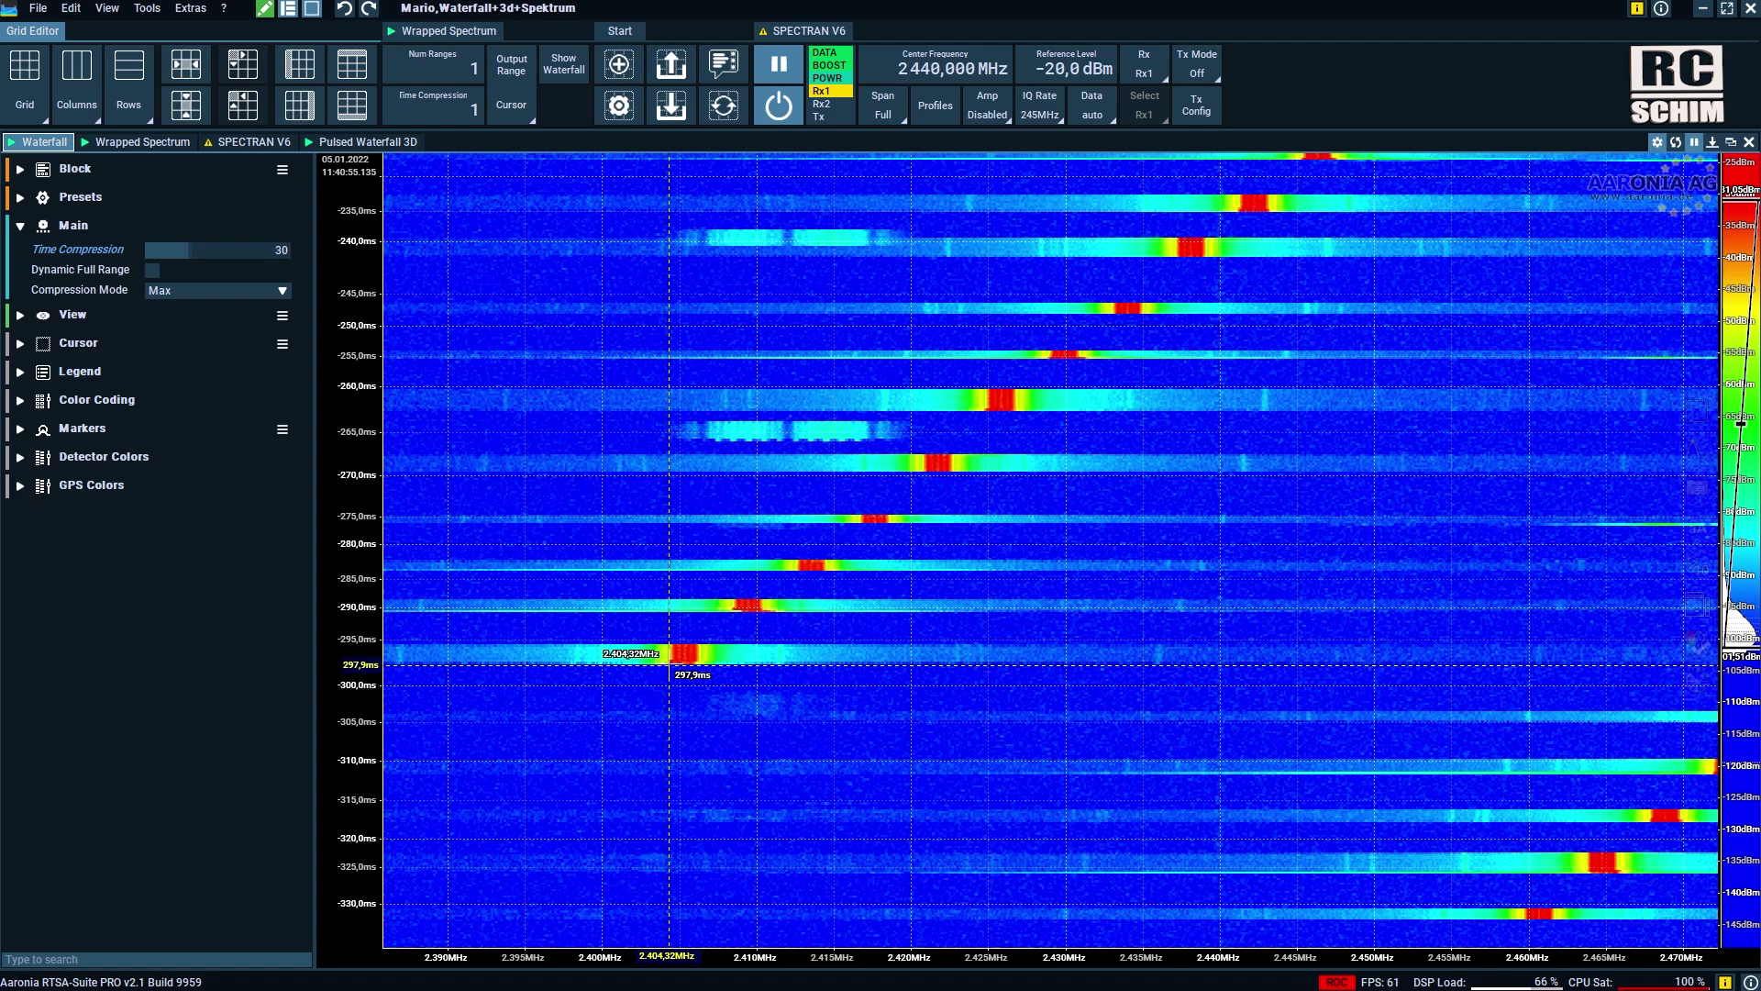
Step: Zoom in and measure about 4.2 MHz and 7 ms between adjacent hops, then clear the box
scroll(669, 664, "up", 4)
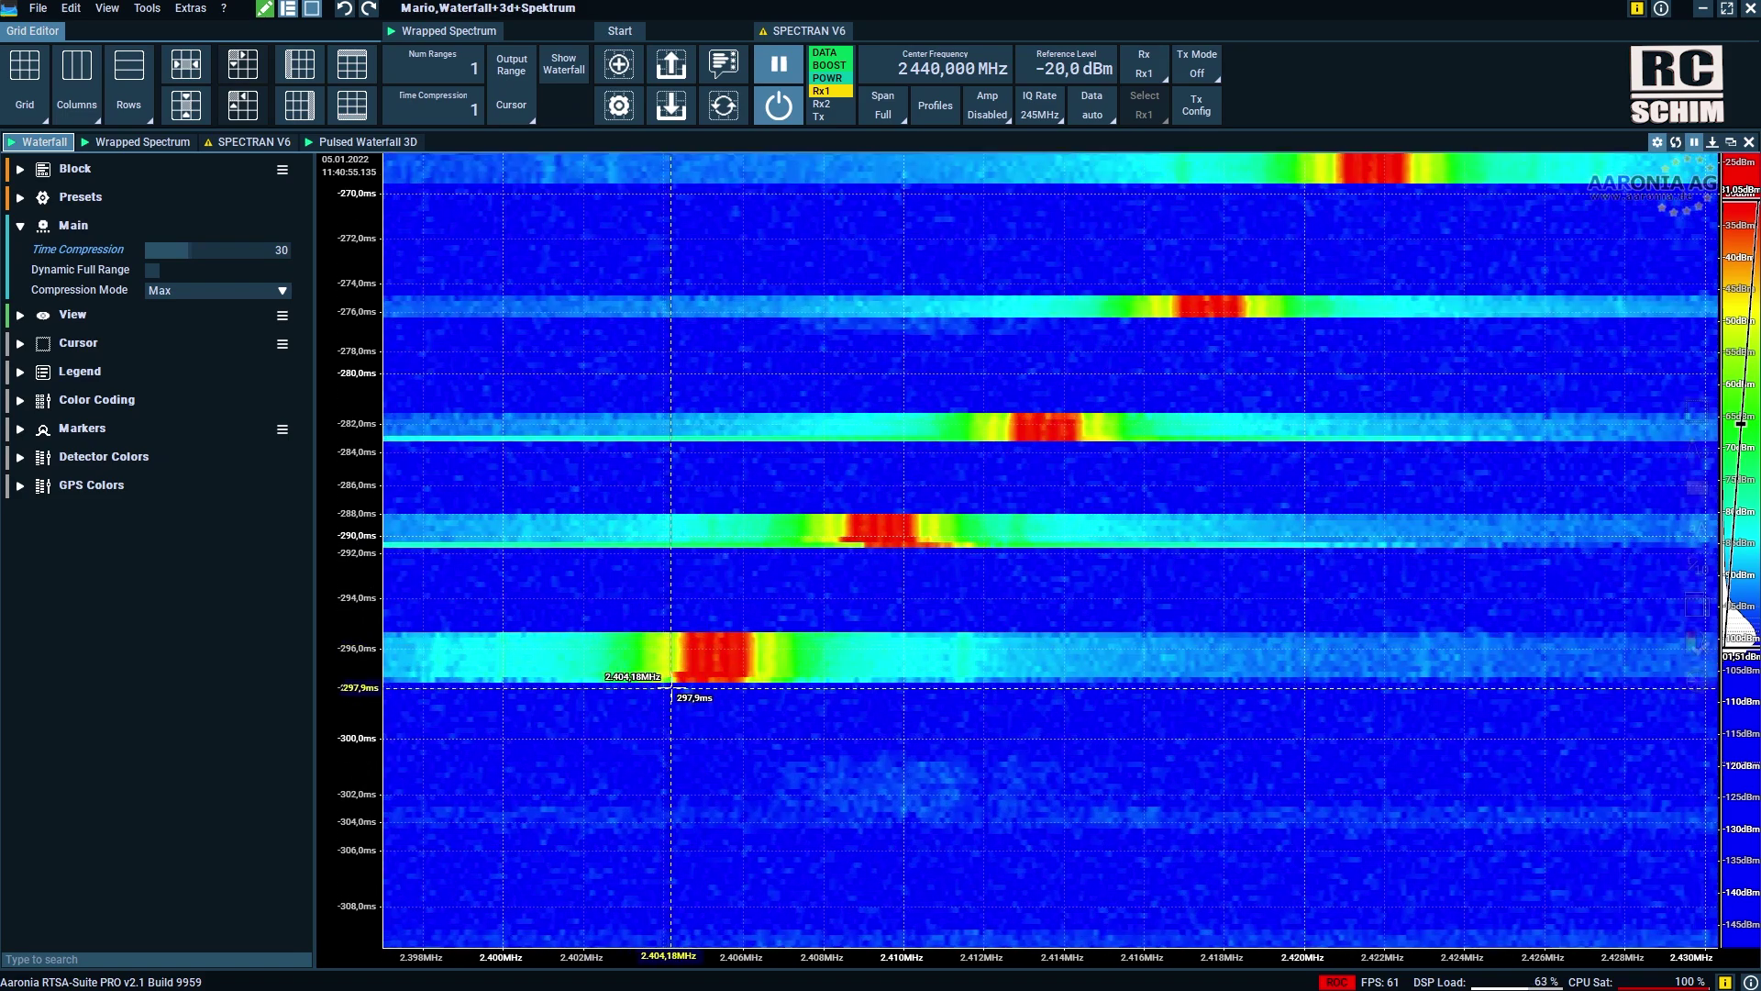
left_click_drag(673, 682, 940, 548)
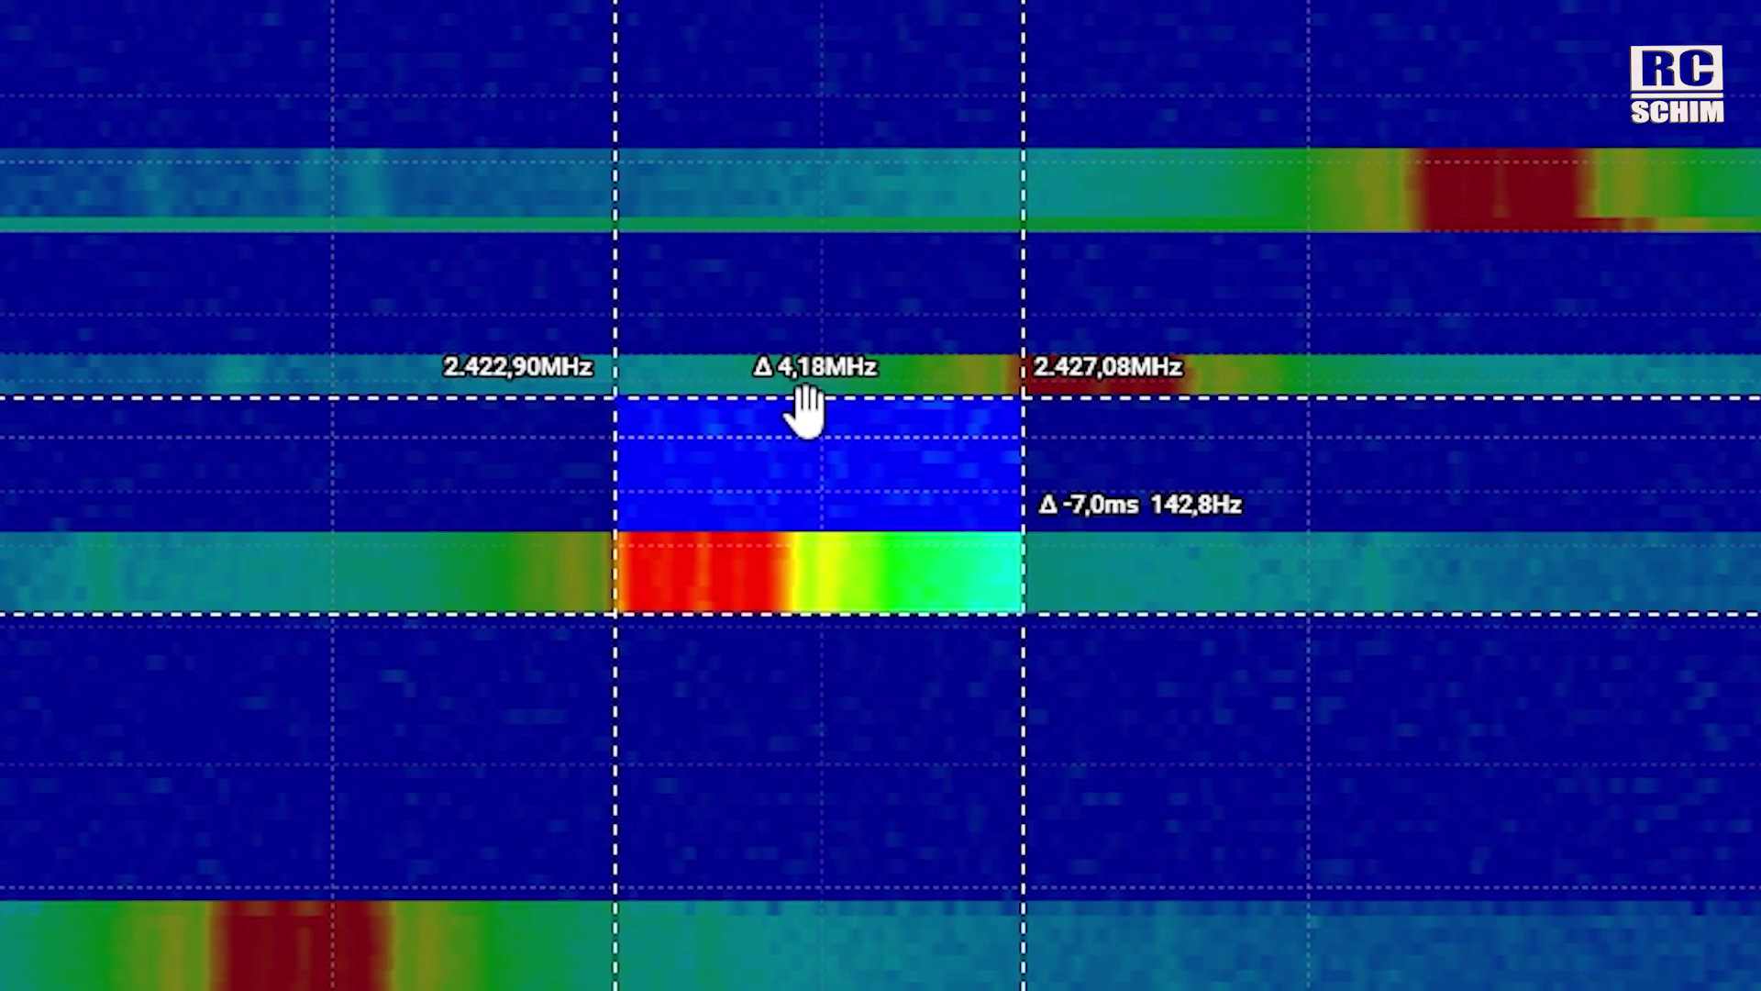
left_click_drag(1335, 616, 1322, 605)
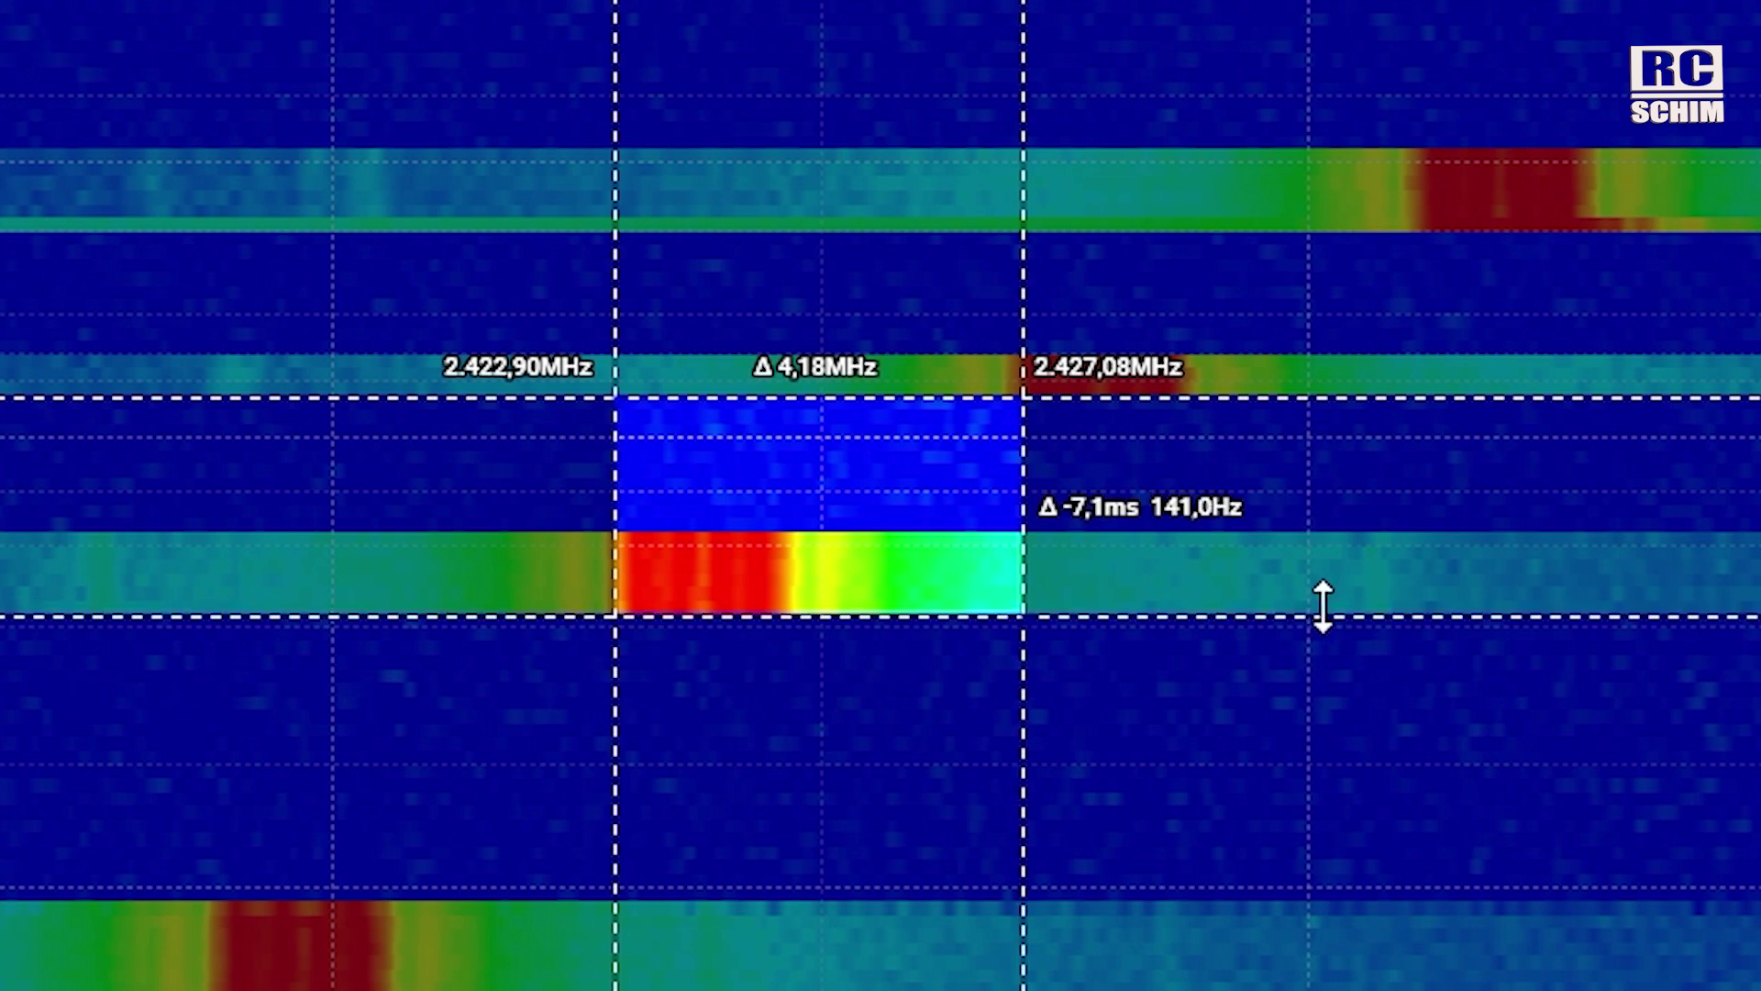
left_click(1165, 216)
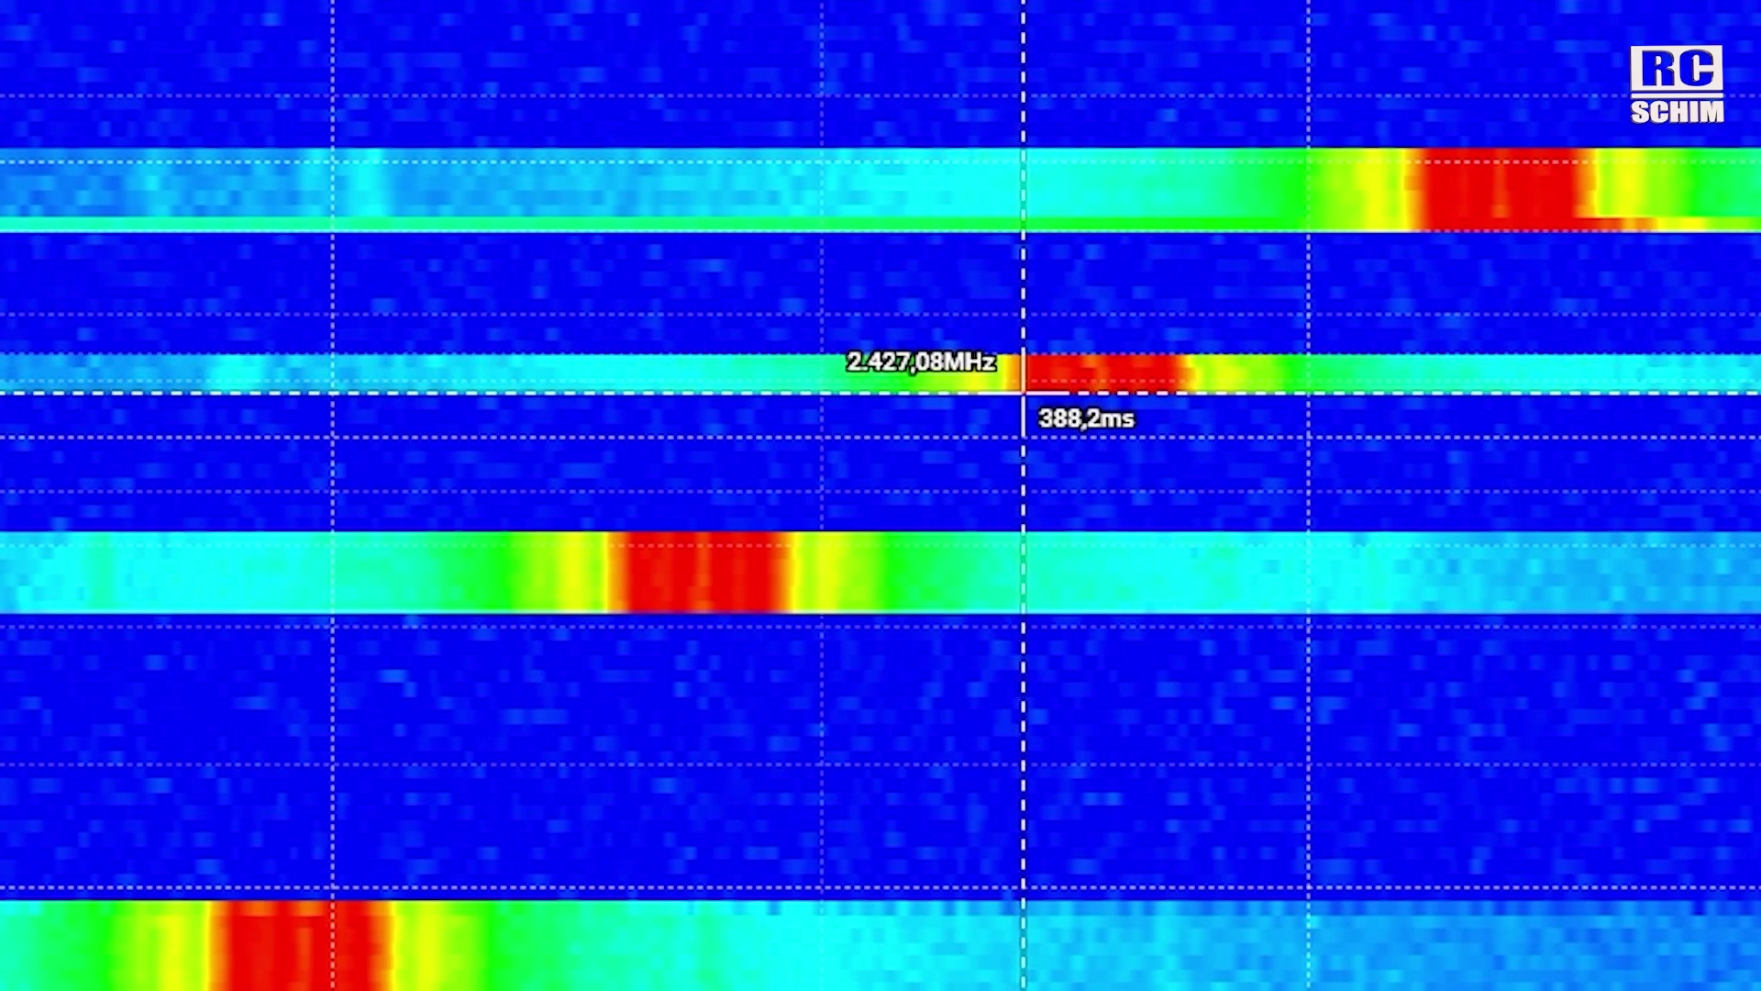